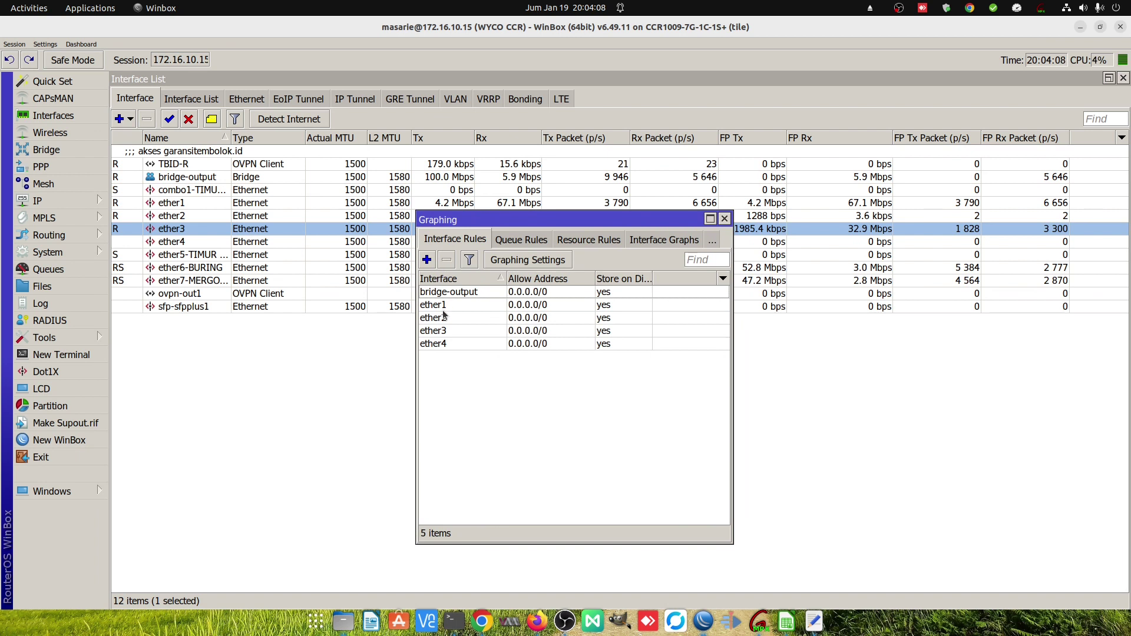
- Add a graphing resource rule that allows 0.0.0.0/0 and stores on disk, and close the Graphing window
{"action": "left_click", "coordinate": [592, 240]}
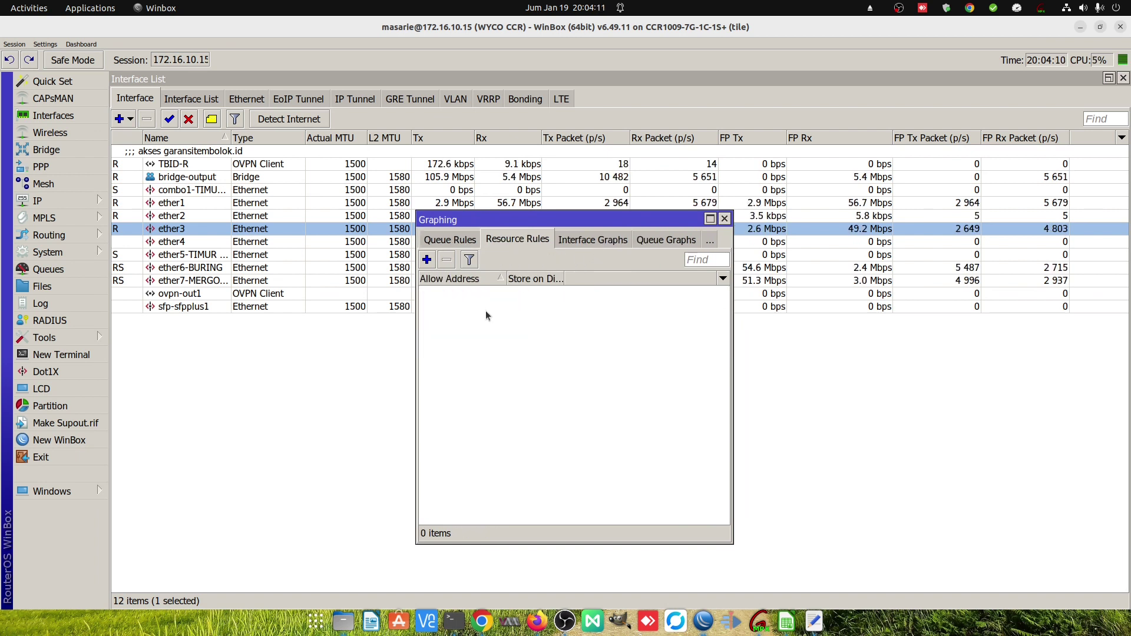
{"action": "left_click", "coordinate": [427, 260]}
{"action": "left_click", "coordinate": [804, 355]}
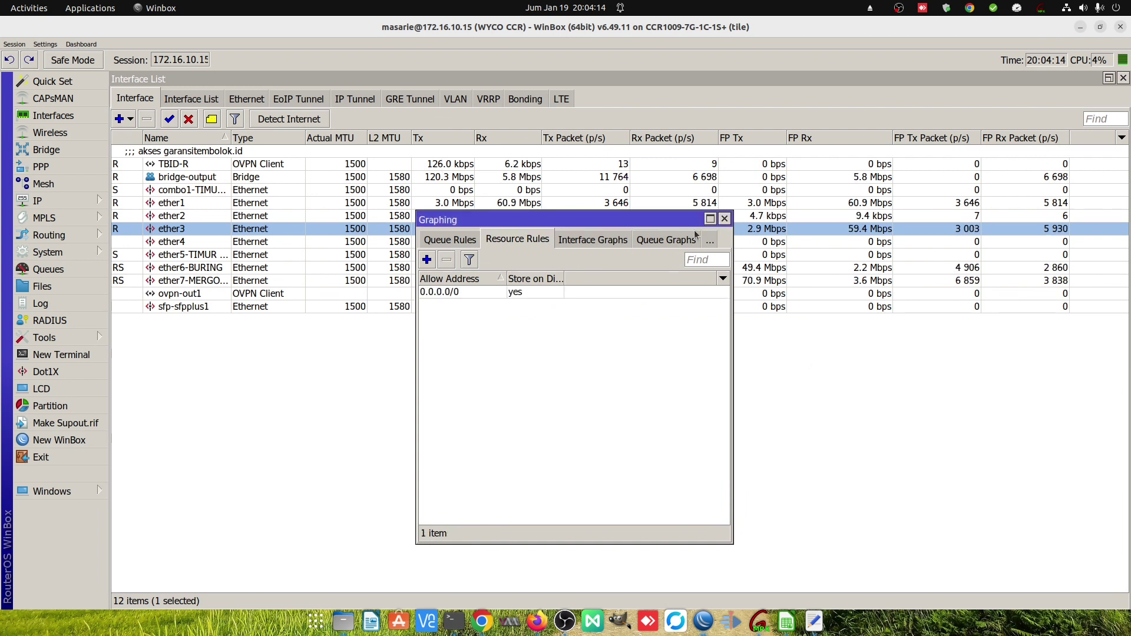
{"action": "left_click", "coordinate": [724, 219]}
{"action": "left_click", "coordinate": [577, 211]}
{"action": "left_click", "coordinate": [577, 206]}
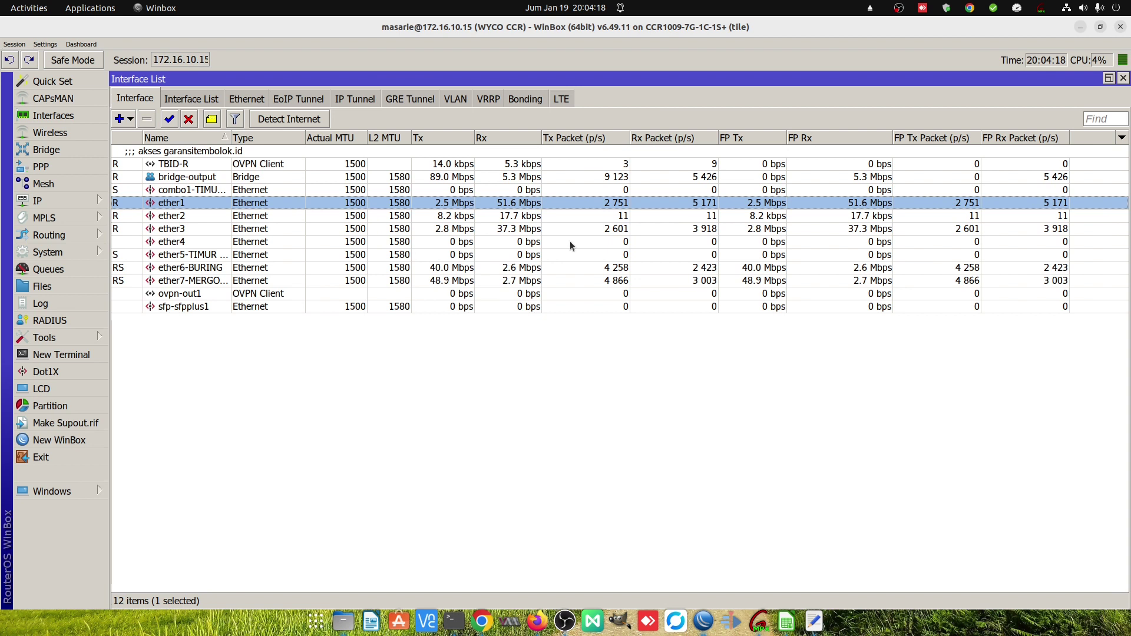
- Open the IP route list and move its window clear of the interface names
{"action": "left_click", "coordinate": [56, 199]}
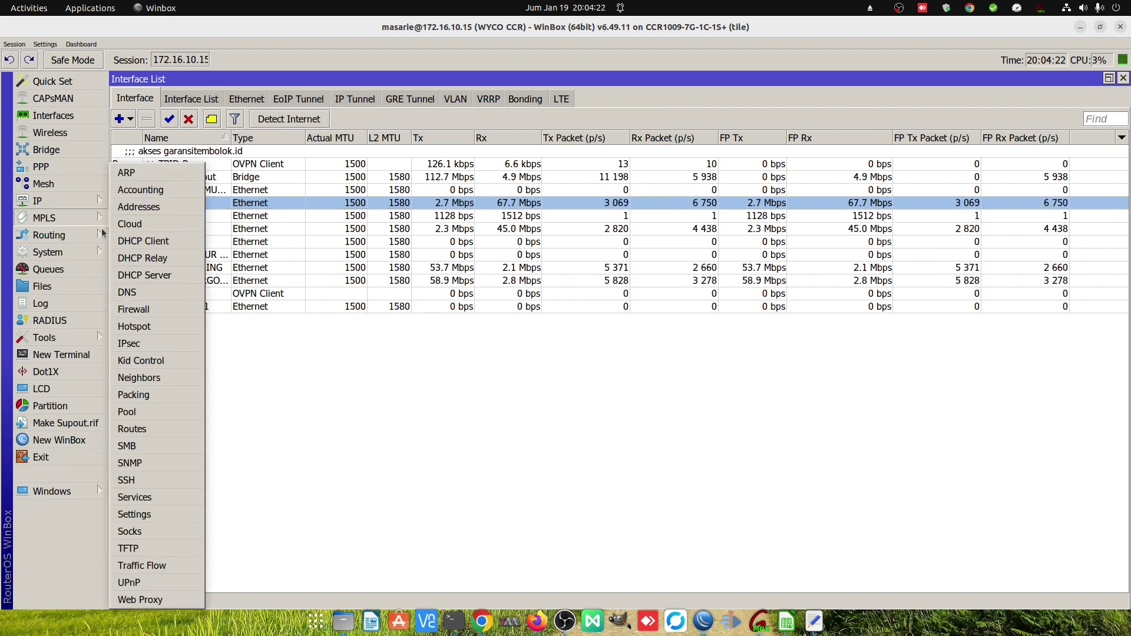
{"action": "left_click", "coordinate": [151, 430]}
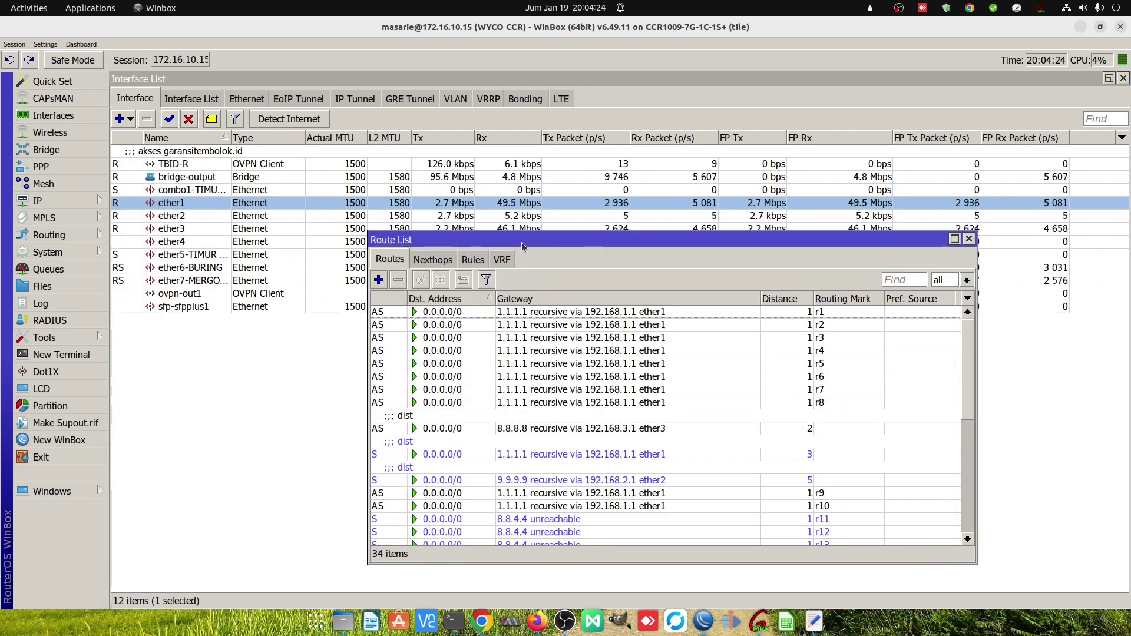
{"action": "left_click_drag", "start_coordinate": [530, 239], "coordinate": [587, 160]}
{"action": "scroll", "coordinate": [674, 371], "scroll_direction": "down", "scroll_amount": 2}
{"action": "scroll", "coordinate": [675, 371], "scroll_direction": "up", "scroll_amount": 2}
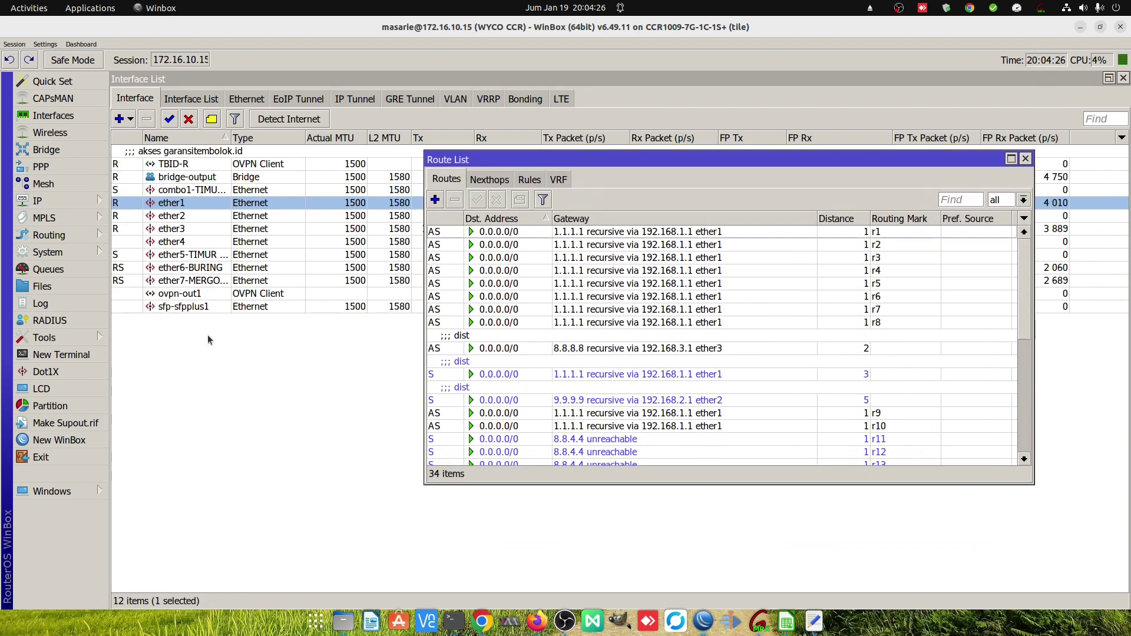
- Ping member.tembolok.id in a new terminal, stop the ping, and copy the host's IP address
{"action": "left_click", "coordinate": [76, 356]}
{"action": "type", "text": "ping member.tembolok.id"}
{"action": "key", "text": "Return"}
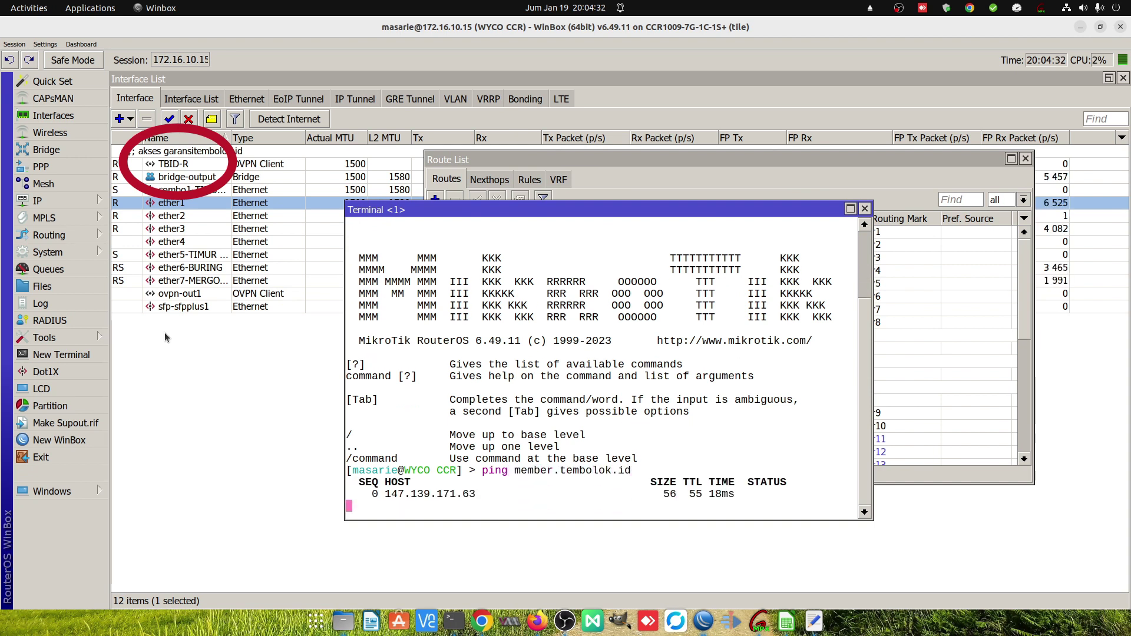
{"action": "key", "text": "ctrl+c"}
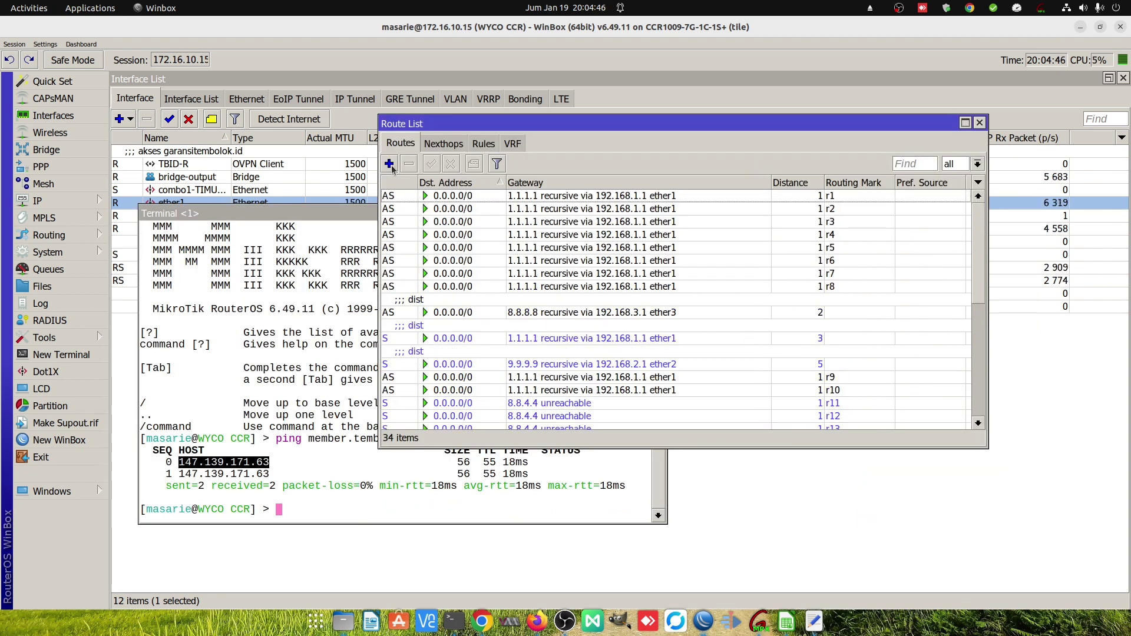
- Set up a new route to 147.139.171.63 through gateway 8.8.8.8 with ping as the gateway check
{"action": "left_click", "coordinate": [391, 165]}
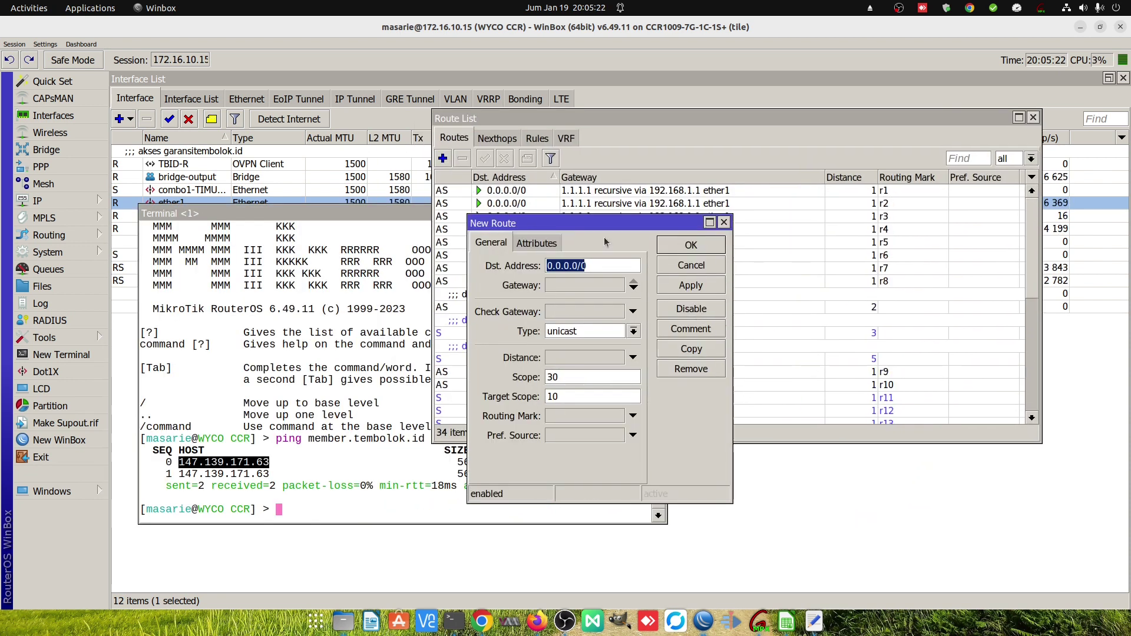
{"action": "key", "text": "ctrl+v"}
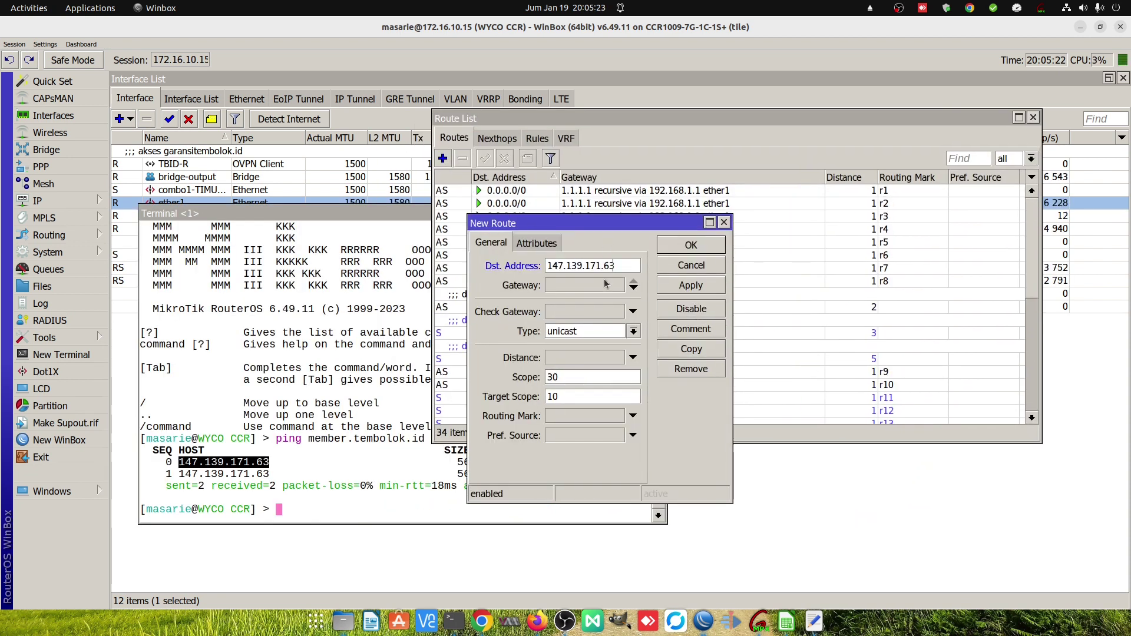
{"action": "left_click", "coordinate": [573, 286]}
{"action": "type", "text": "8.8.8.8"}
{"action": "left_click", "coordinate": [599, 312]}
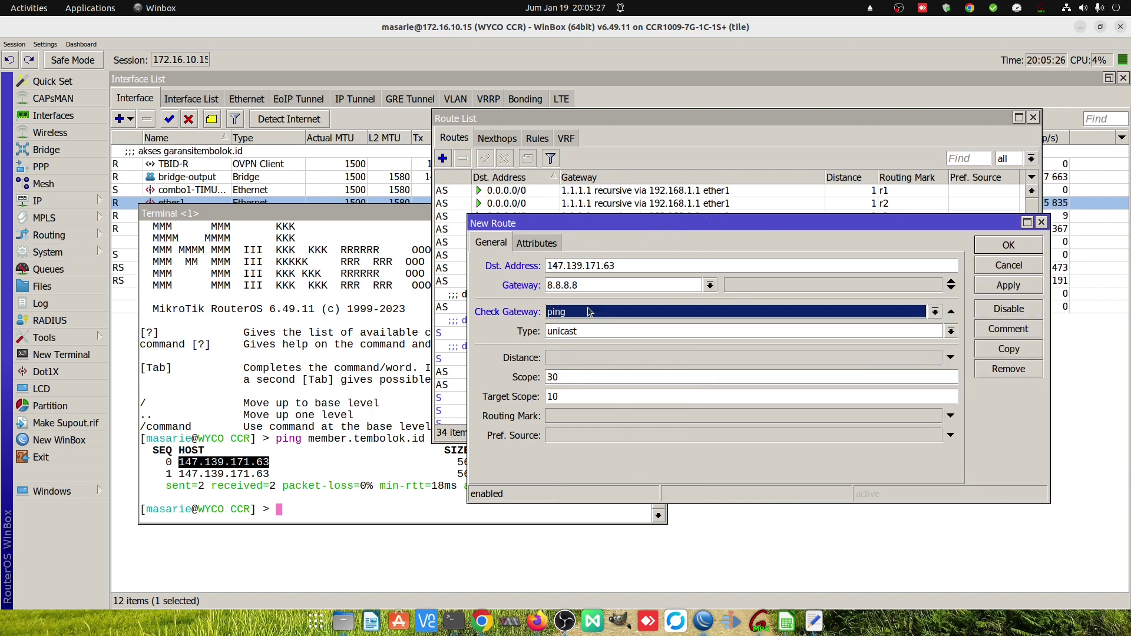
{"action": "left_click", "coordinate": [567, 358]}
{"action": "left_click", "coordinate": [576, 389]}
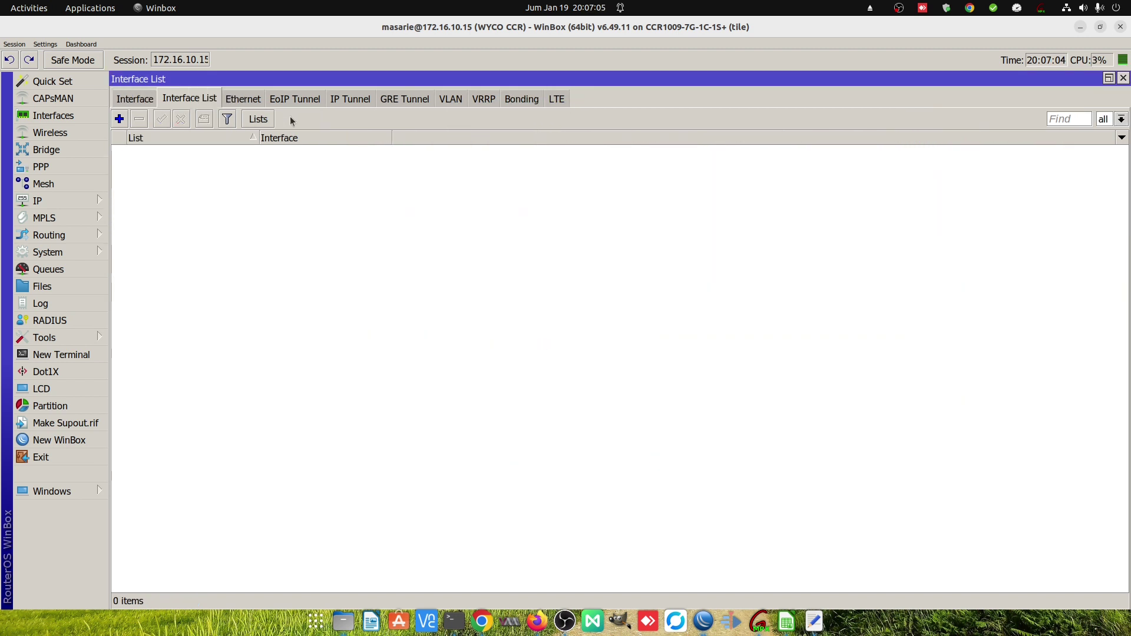
- Create an interface list named INTERNET
{"action": "left_click", "coordinate": [258, 118]}
{"action": "left_click", "coordinate": [599, 272]}
{"action": "type", "text": "INTERNE"}
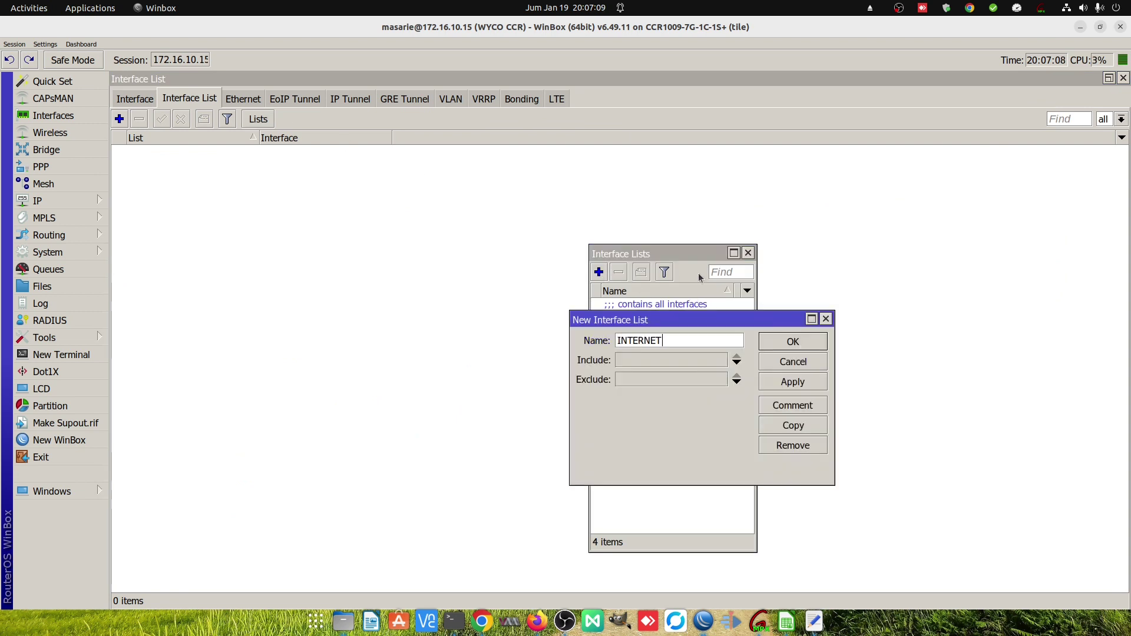
{"action": "type", "text": "T"}
{"action": "key", "text": "Return"}
- Create an interface list named LOKAL that includes all and excludes INTERNET
{"action": "left_click", "coordinate": [598, 272]}
{"action": "type", "text": "LOKAL"}
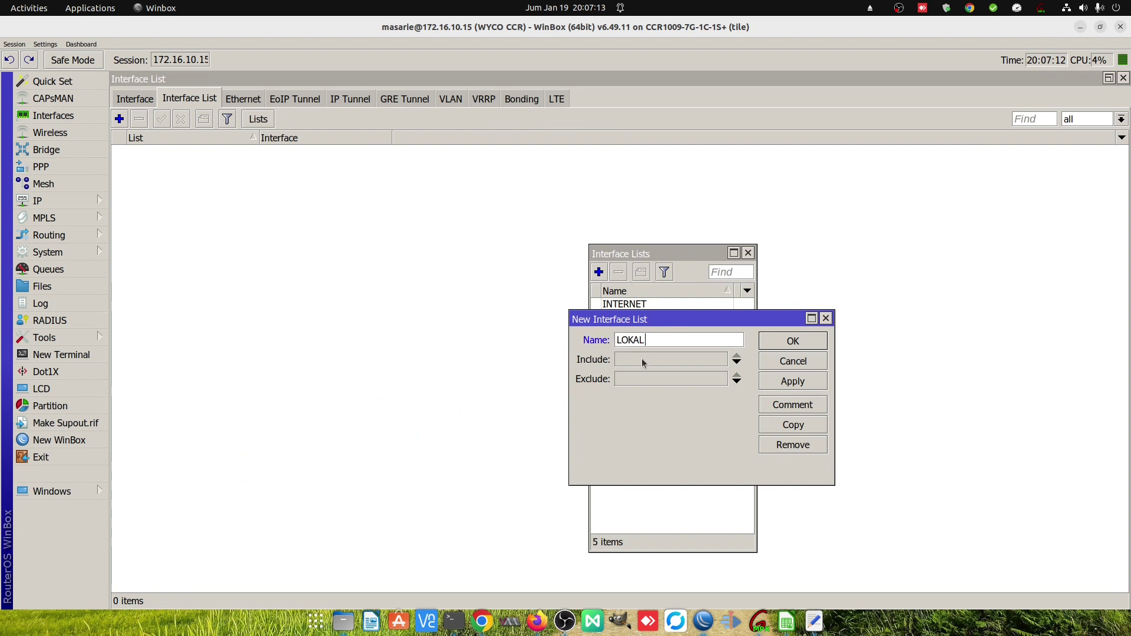
{"action": "left_click", "coordinate": [641, 359]}
{"action": "left_click", "coordinate": [638, 379]}
{"action": "left_click", "coordinate": [637, 380]}
{"action": "left_click", "coordinate": [642, 390]}
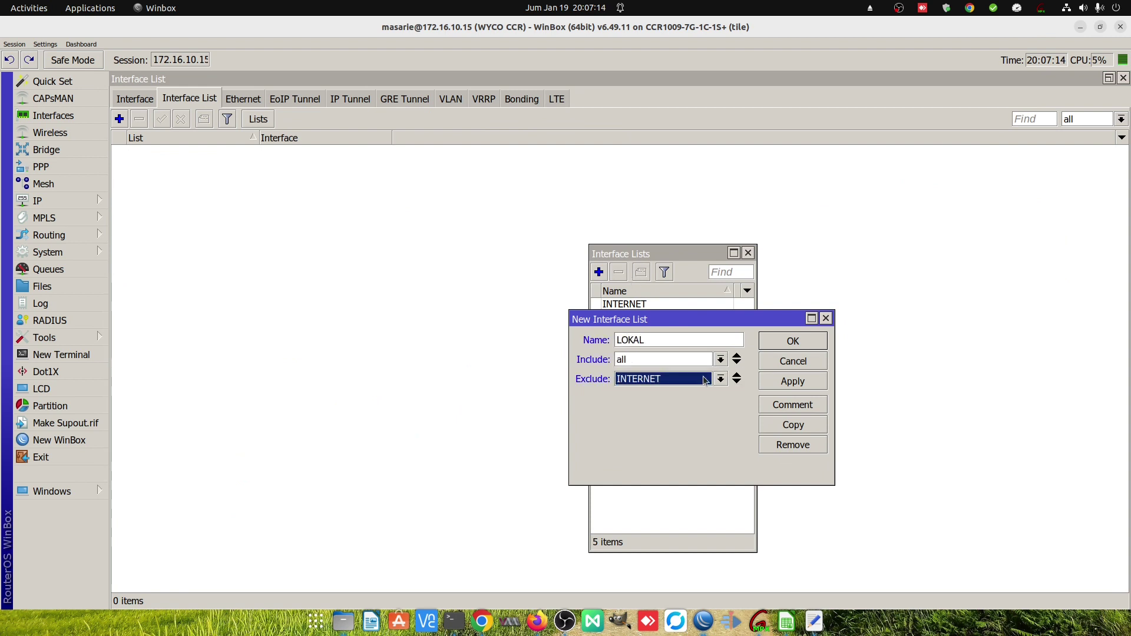
{"action": "left_click", "coordinate": [789, 341]}
- Add ether1 as a member of the INTERNET interface list, leaving the lists window
{"action": "left_click", "coordinate": [154, 139]}
{"action": "left_click", "coordinate": [119, 119]}
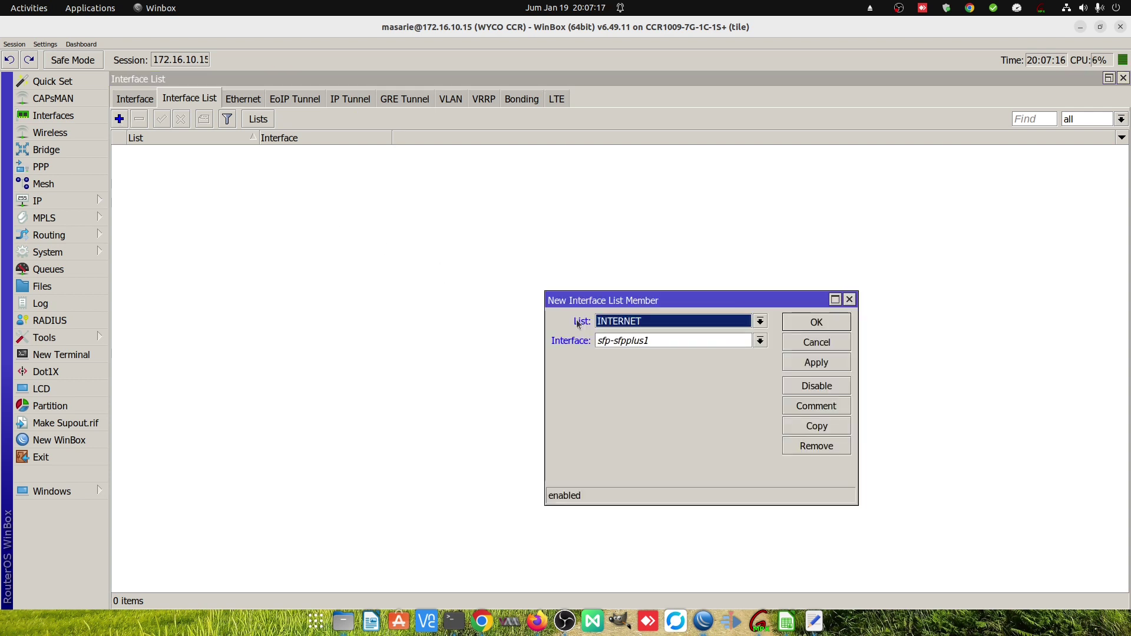
{"action": "left_click", "coordinate": [706, 304]}
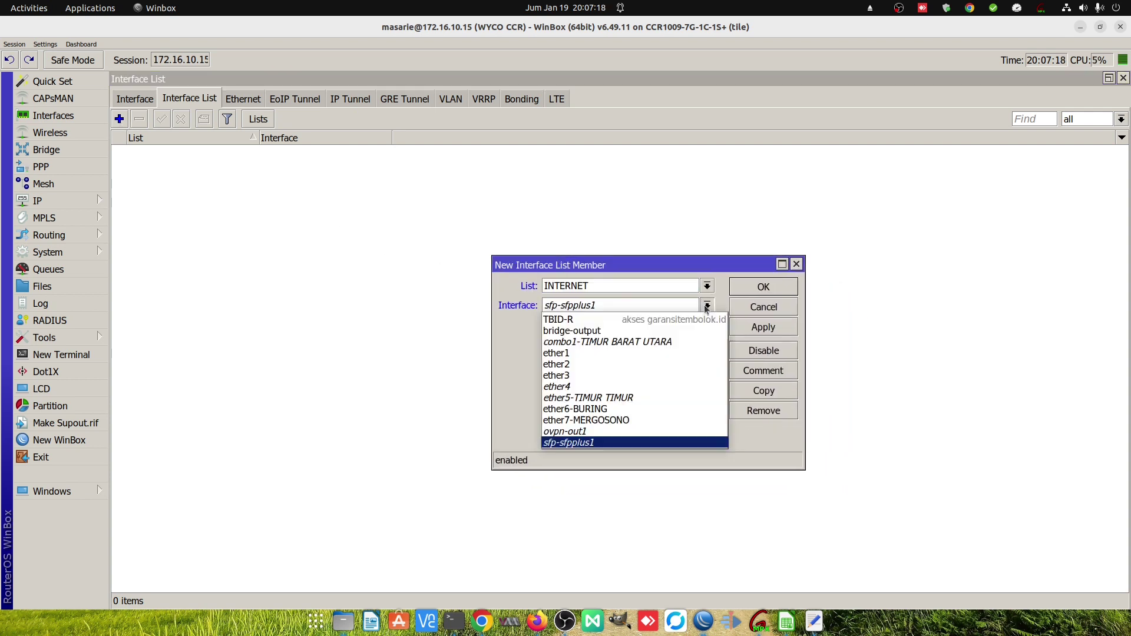
{"action": "left_click", "coordinate": [654, 353]}
{"action": "left_click", "coordinate": [755, 330]}
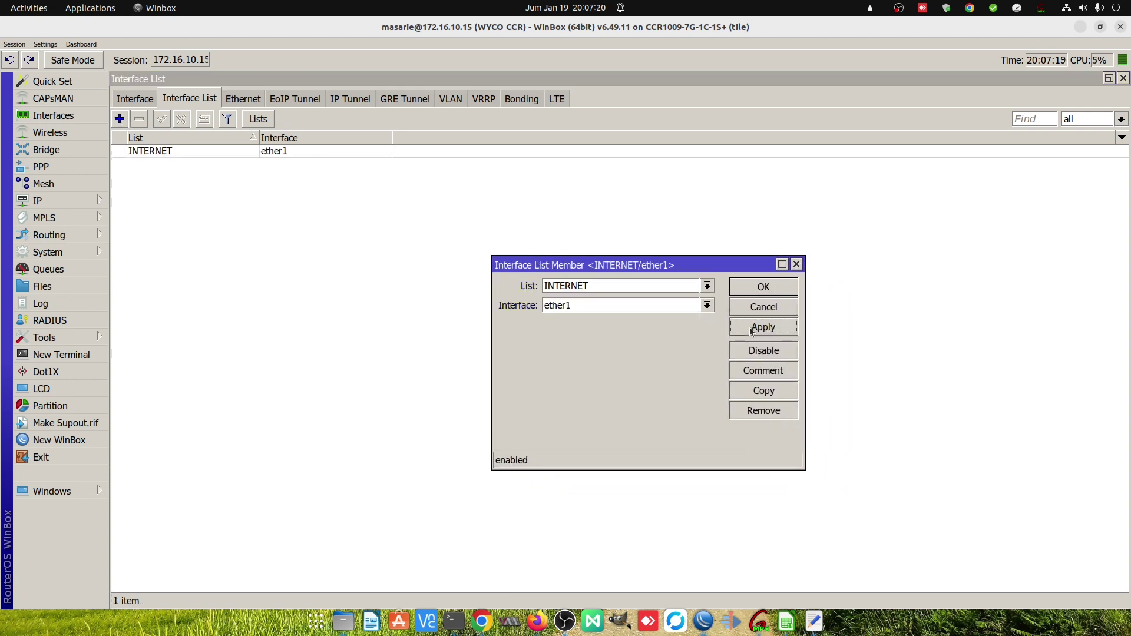
- Copy the ether1 list member and assign ether2 to the INTERNET list
{"action": "left_click", "coordinate": [758, 391]}
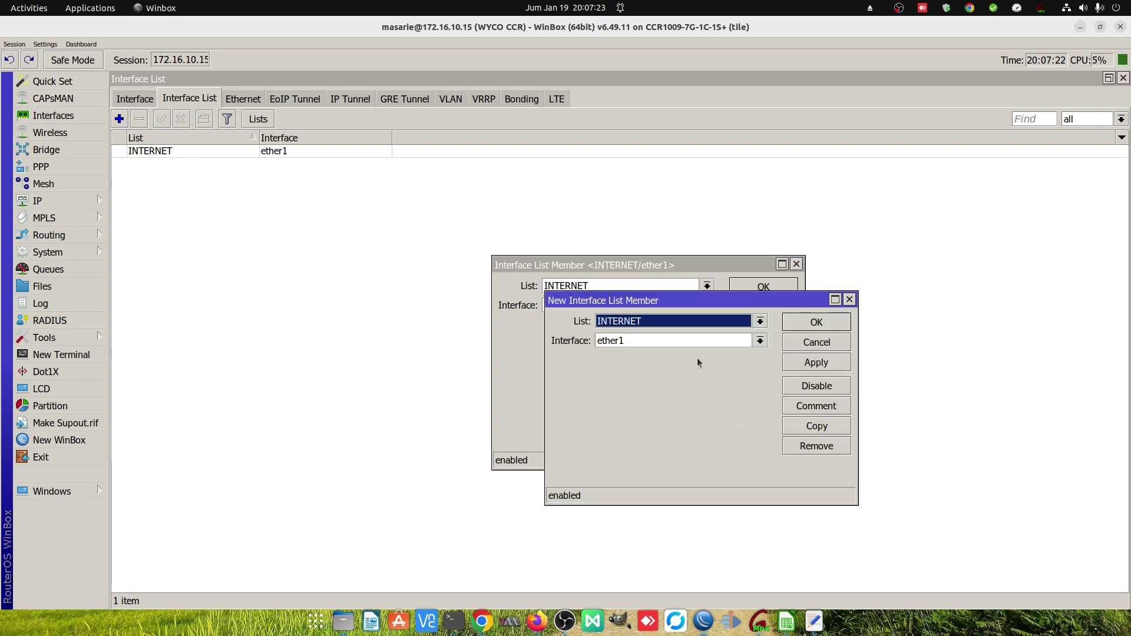
{"action": "left_click", "coordinate": [760, 340]}
{"action": "left_click", "coordinate": [705, 393]}
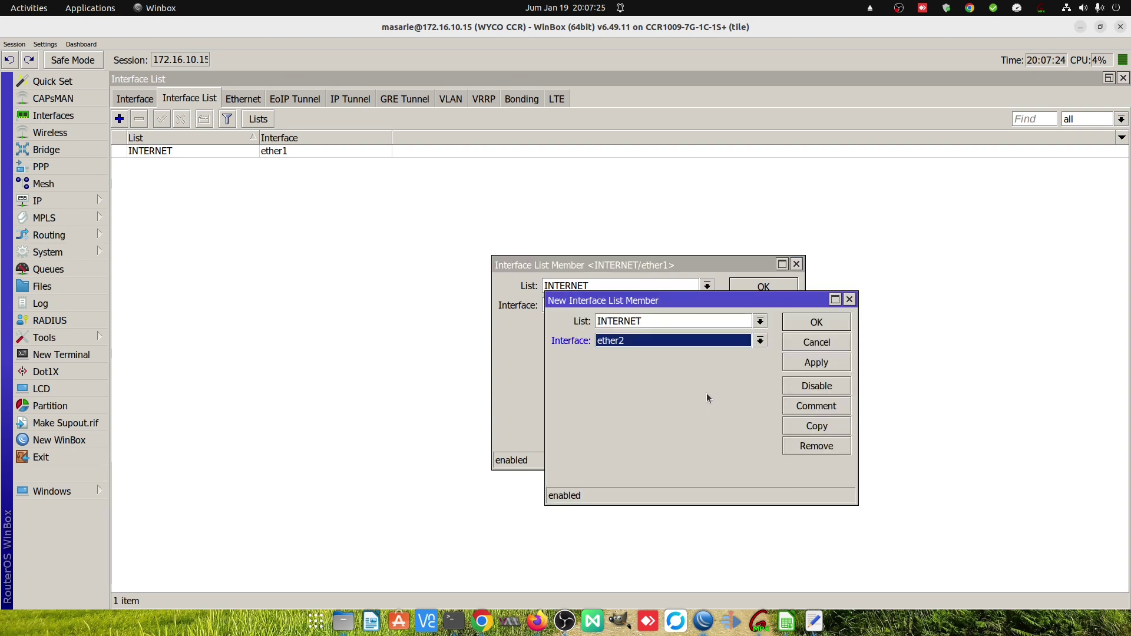
{"action": "left_click", "coordinate": [806, 367]}
- Copy the ether2 list member for ether3 in the INTERNET list, and close the remaining member dialogs
{"action": "left_click", "coordinate": [817, 426]}
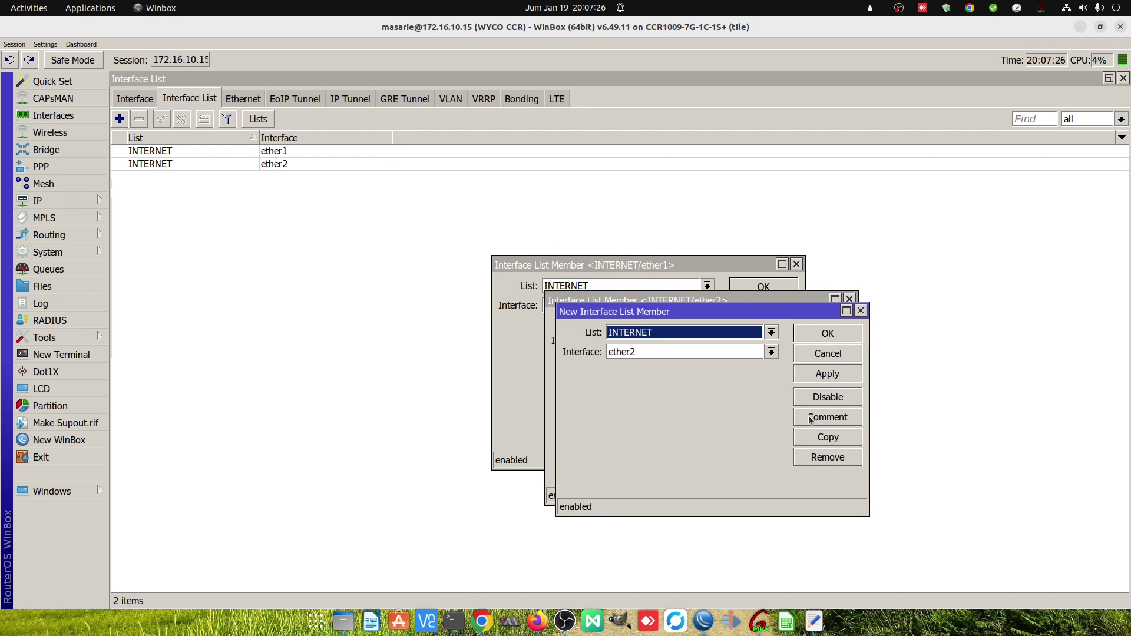
{"action": "left_click", "coordinate": [771, 351]}
{"action": "left_click", "coordinate": [701, 422]}
{"action": "key", "text": "Return"}
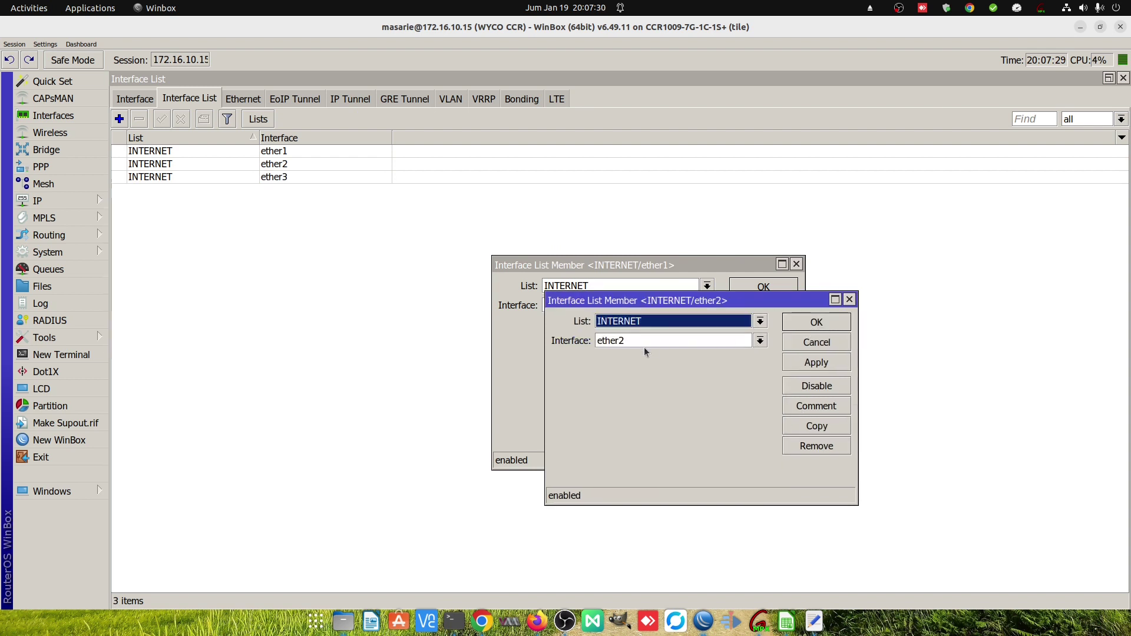
{"action": "left_click", "coordinate": [761, 341]}
{"action": "left_click", "coordinate": [796, 334]}
{"action": "left_click", "coordinate": [803, 337]}
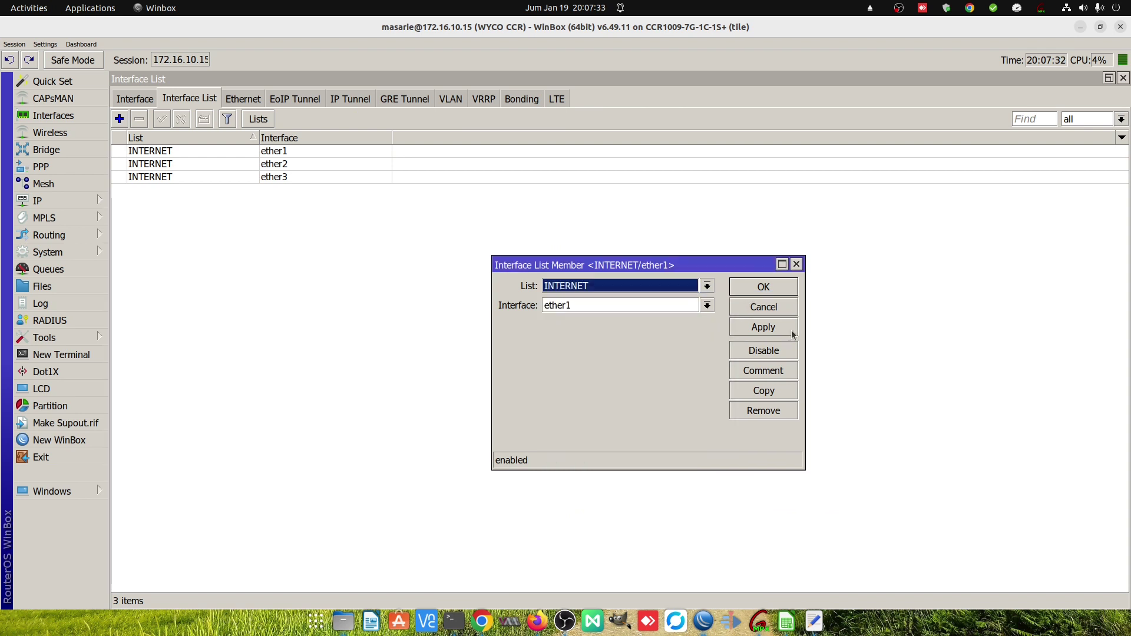
{"action": "left_click", "coordinate": [763, 307]}
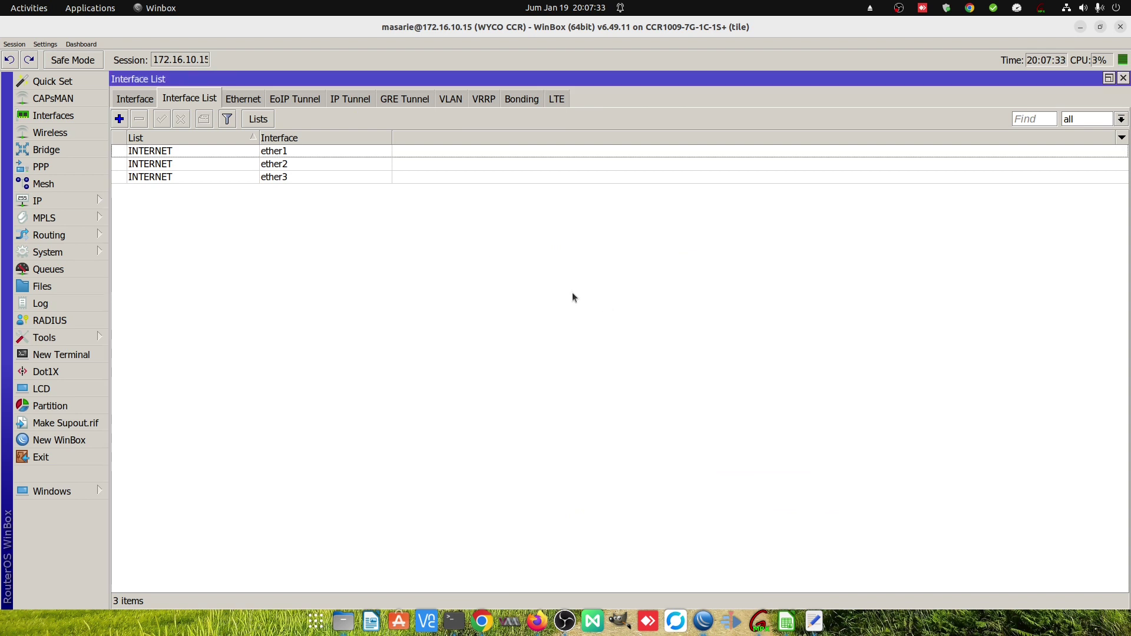
- Remove the dstnat redirect rule for TCP port 53 from the firewall NAT rules
{"action": "left_click", "coordinate": [135, 99]}
{"action": "left_click", "coordinate": [53, 201]}
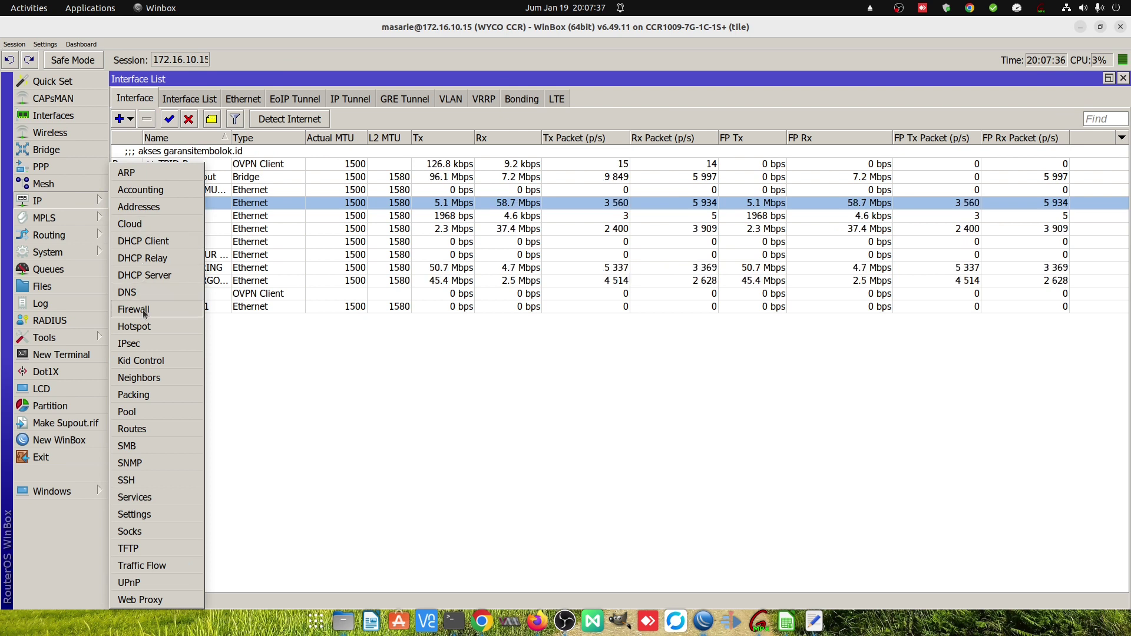
{"action": "left_click", "coordinate": [143, 310]}
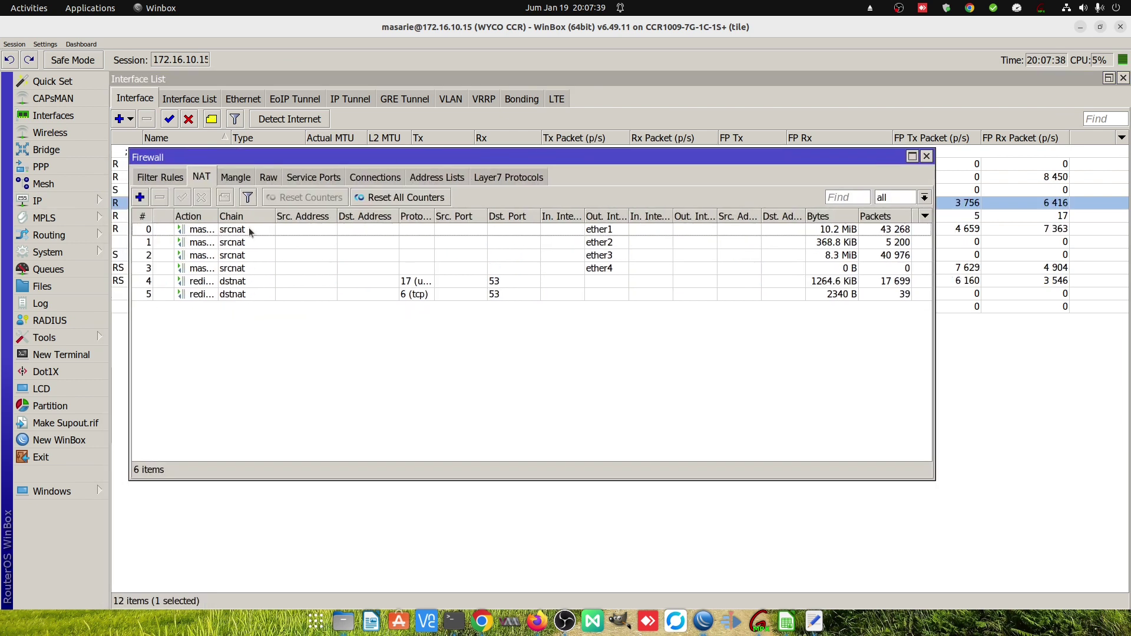
{"action": "left_click", "coordinate": [322, 297]}
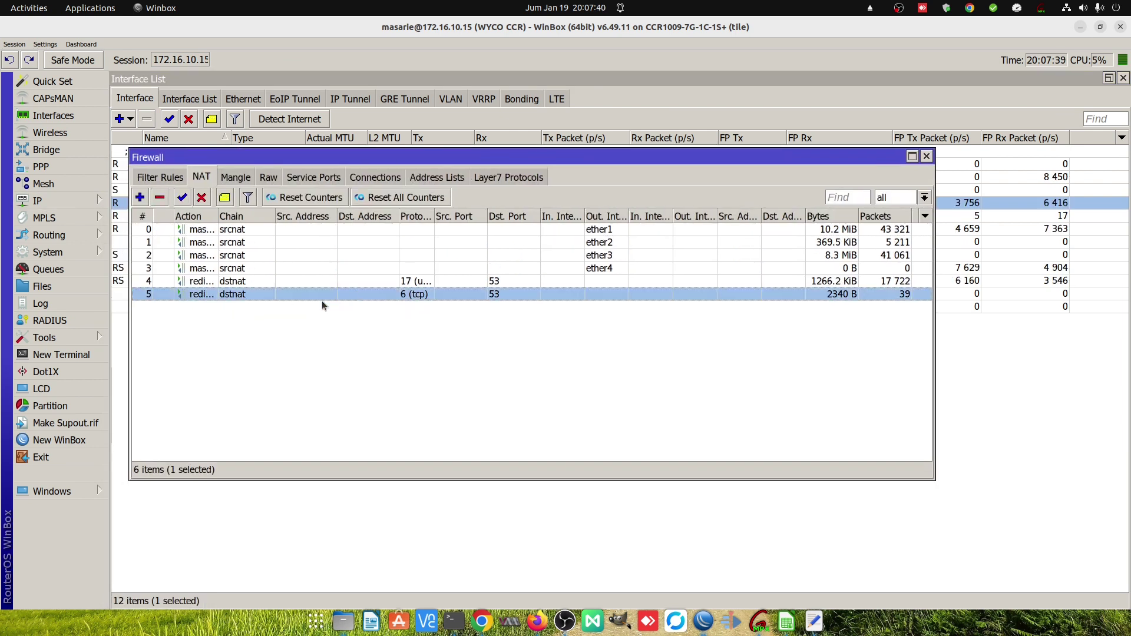
{"action": "left_click", "coordinate": [202, 197]}
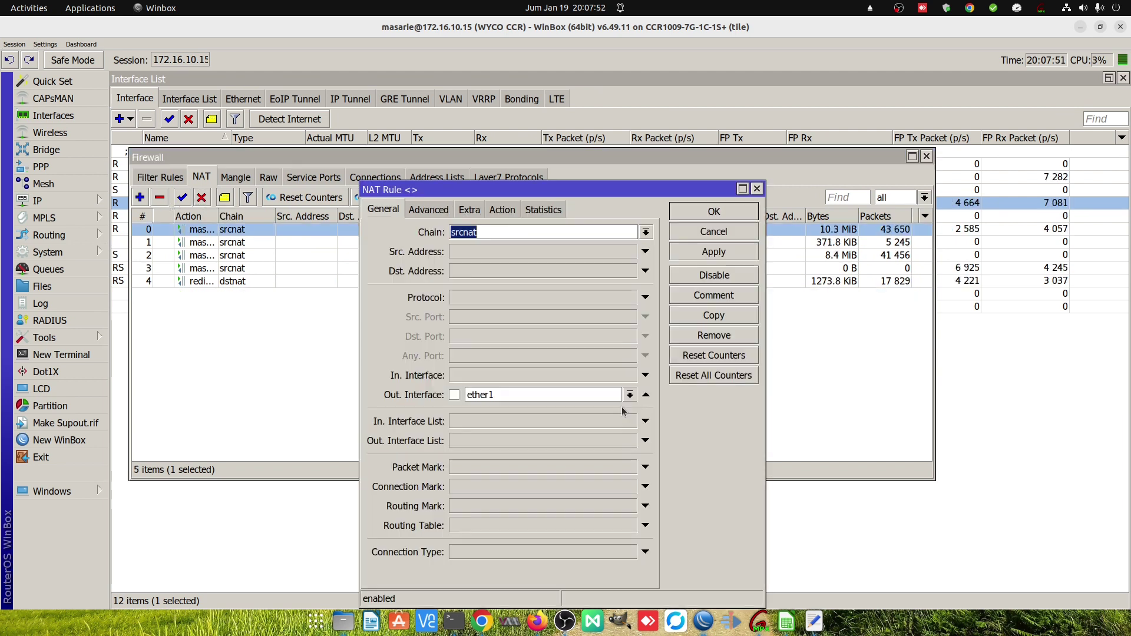
- In the ether1 masquerade rule, clear the outgoing interface, set the outgoing interface list to INTERNET, and check the rule's action
{"action": "left_click", "coordinate": [646, 394]}
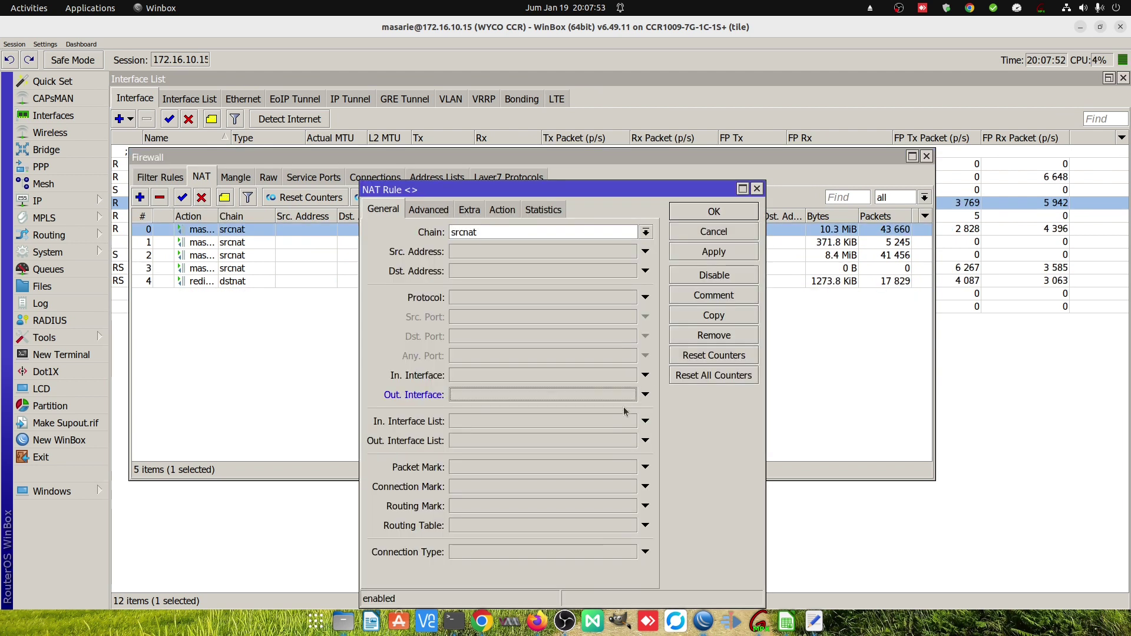
{"action": "left_click", "coordinate": [645, 440]}
{"action": "left_click", "coordinate": [630, 441]}
{"action": "left_click", "coordinate": [558, 454]}
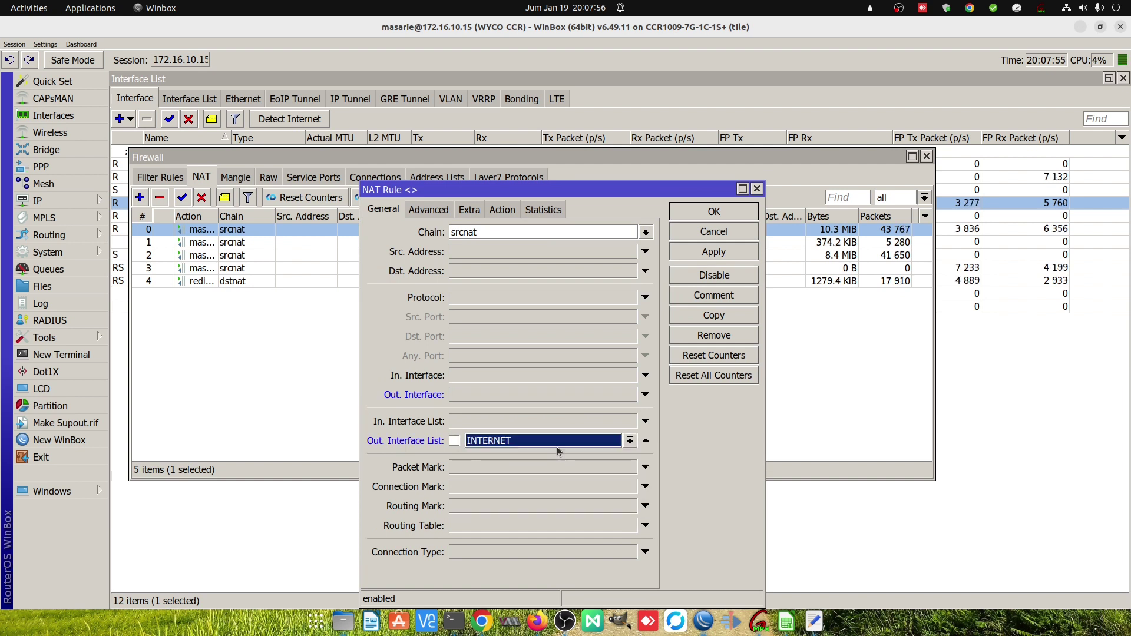
{"action": "left_click", "coordinate": [502, 210]}
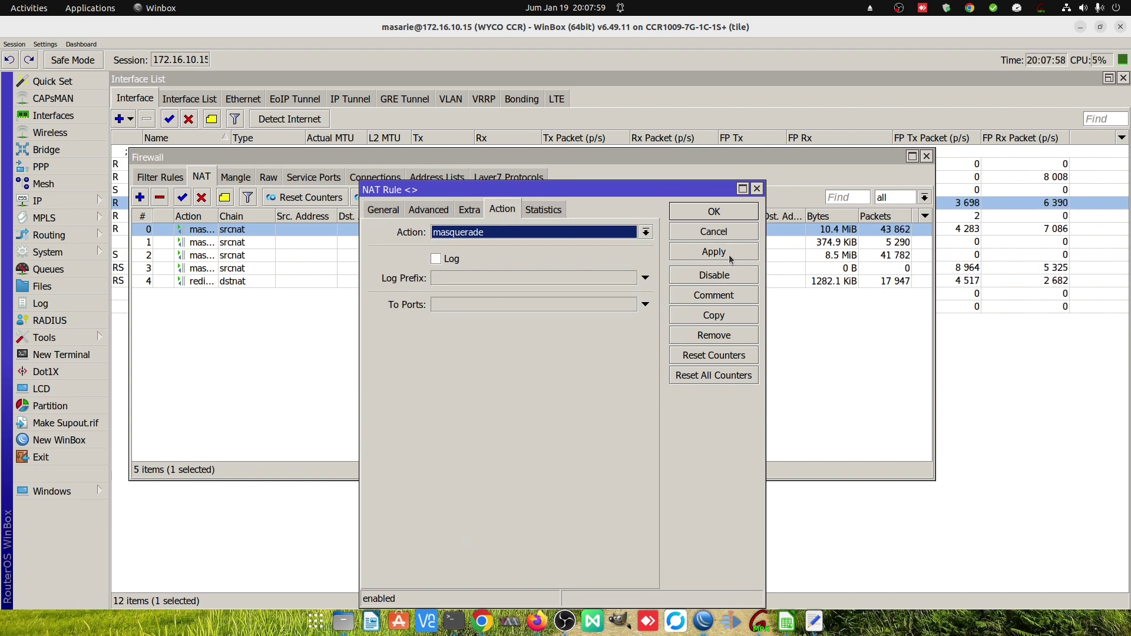
- Give the masquerade rule the comment "NAT to INTERNET" and save the rule
{"action": "left_click", "coordinate": [723, 297]}
{"action": "type", "text": "NAT to INTERNET"}
{"action": "key", "text": "Return"}
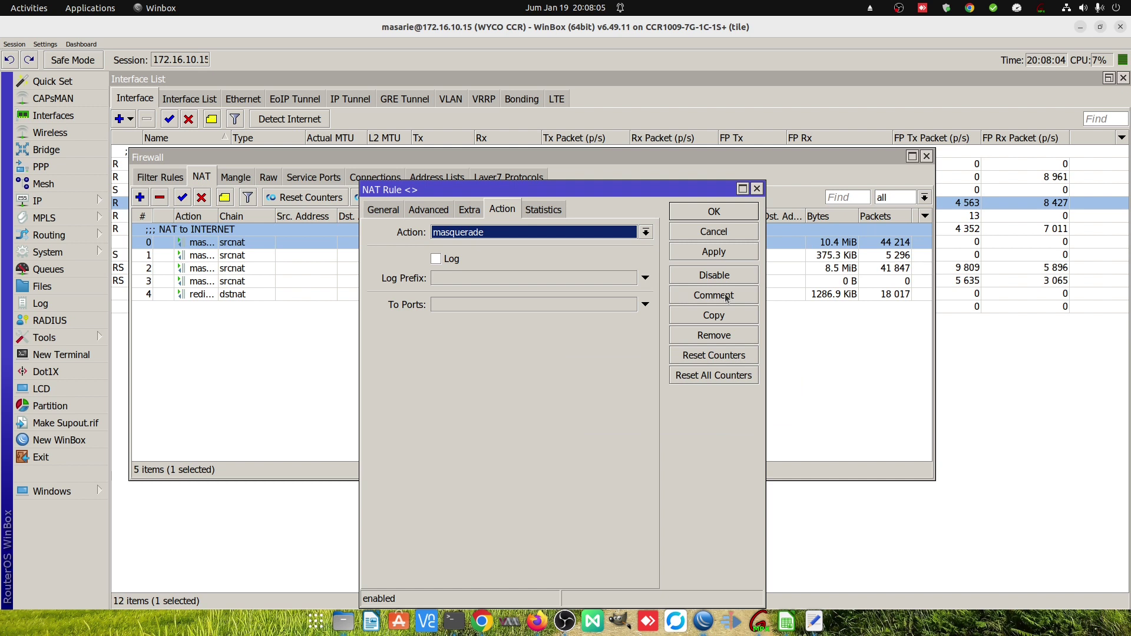
{"action": "key", "text": "Return"}
- Delete the masquerade rules for ether2, ether3 and ether4, and reset the counters of the "NAT to INTERNET" rule
{"action": "left_click", "coordinate": [245, 258]}
{"action": "left_click", "coordinate": [247, 281], "text": "shift"}
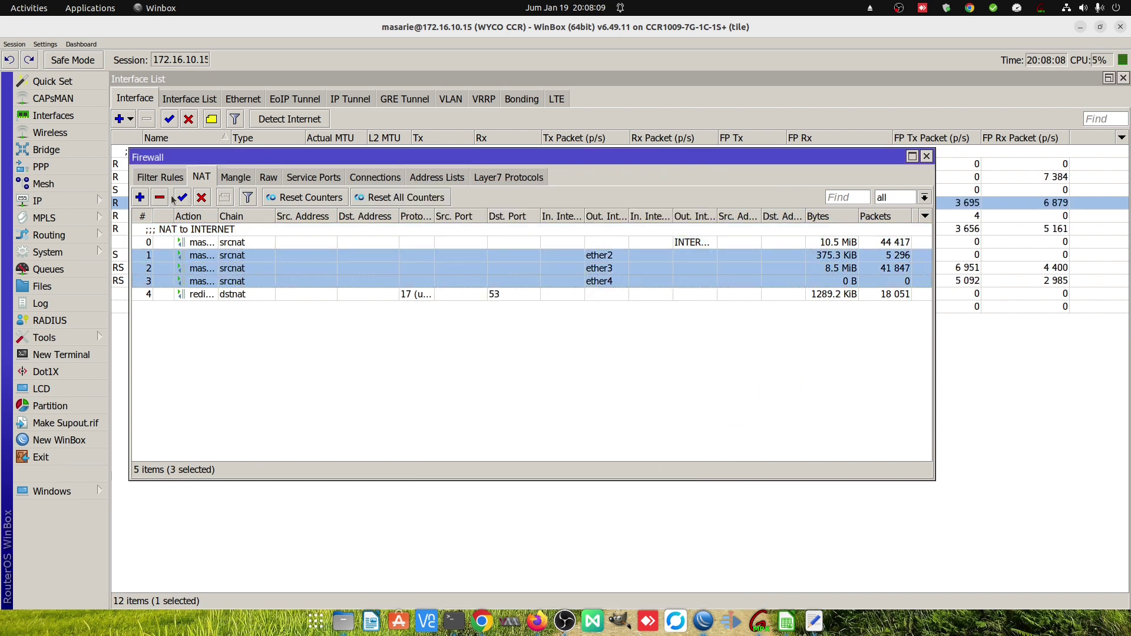
{"action": "left_click", "coordinate": [160, 198]}
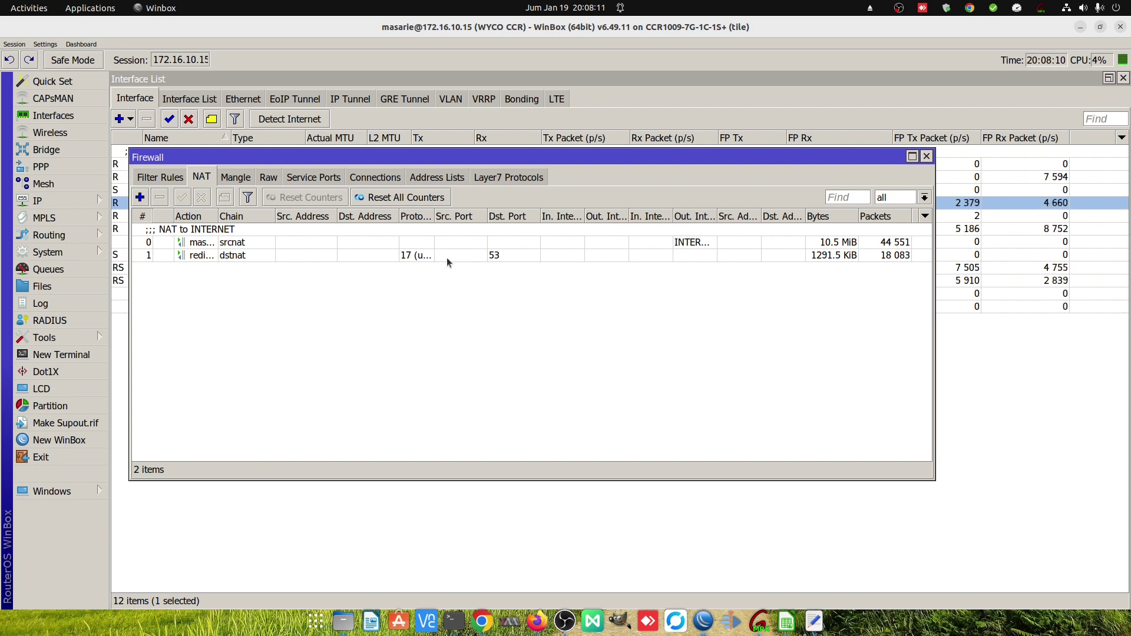
{"action": "left_click", "coordinate": [406, 243]}
{"action": "left_click", "coordinate": [304, 197]}
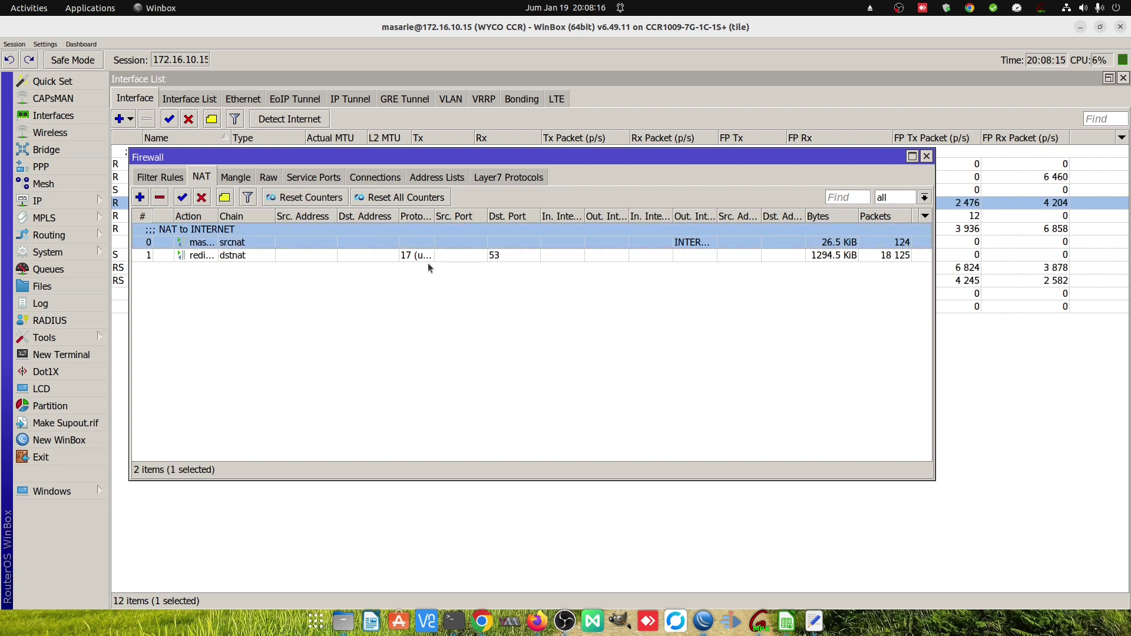
- Review the traffic of the router's interfaces and the existing default routes in the route list
{"action": "left_click", "coordinate": [77, 117]}
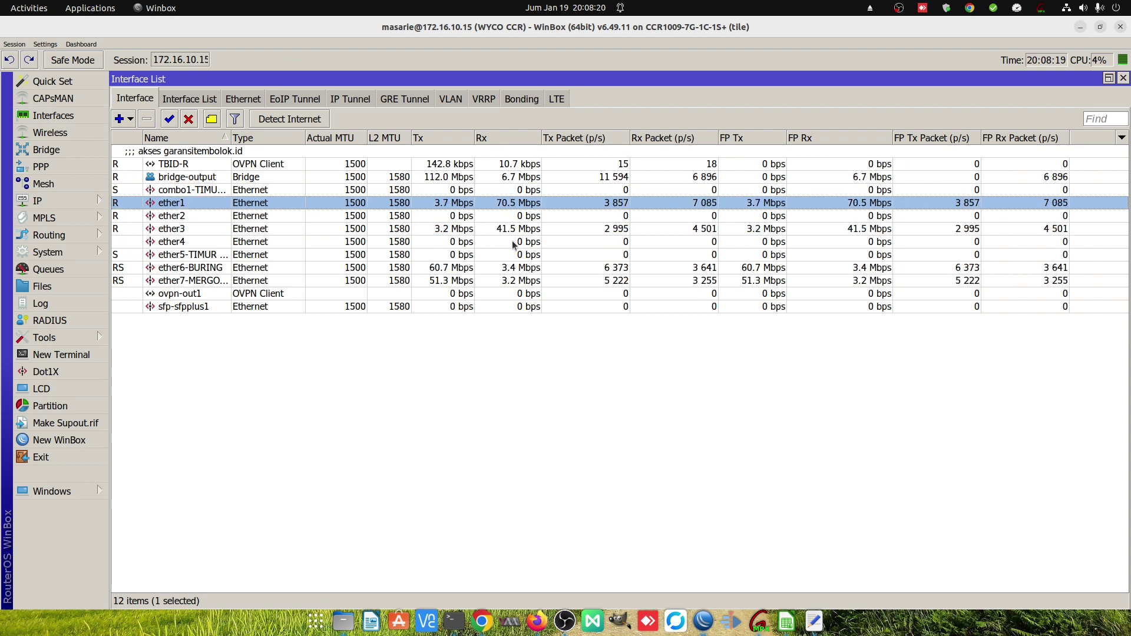
{"action": "key", "text": "Escape"}
{"action": "left_click_drag", "start_coordinate": [478, 157], "coordinate": [475, 134]}
{"action": "left_click", "coordinate": [494, 117]}
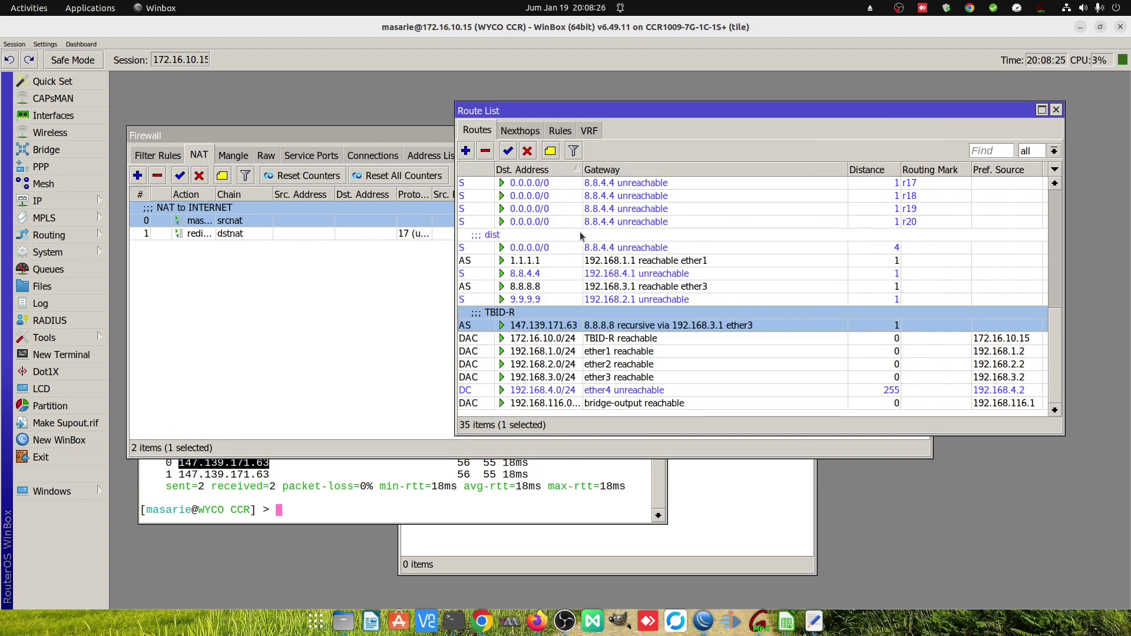
{"action": "scroll", "coordinate": [884, 305], "scroll_direction": "up", "scroll_amount": 10}
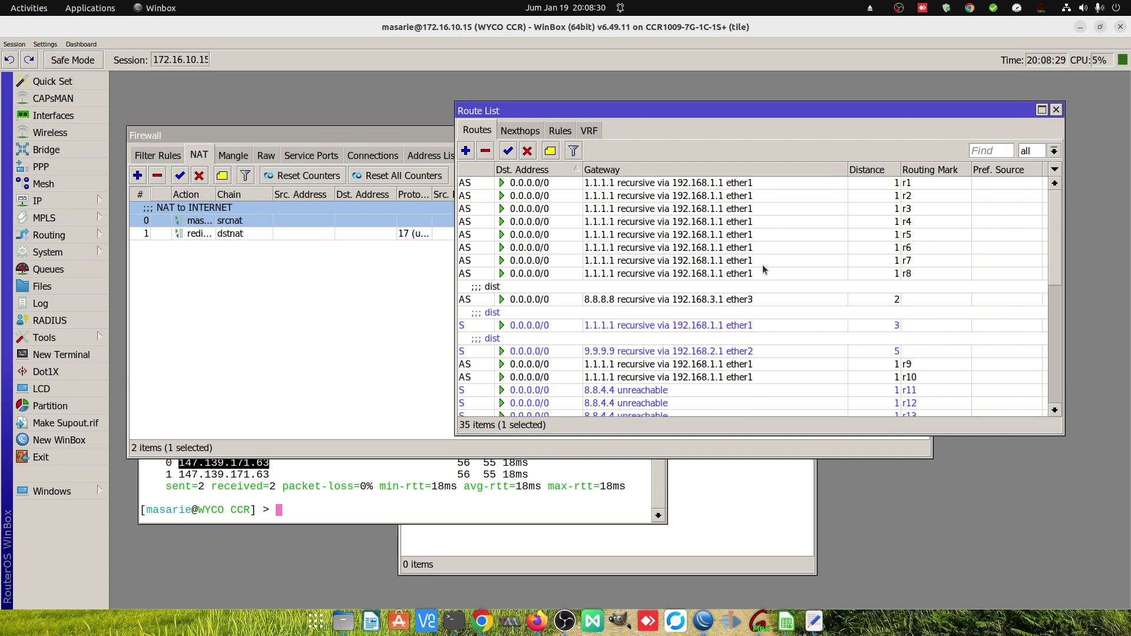
{"action": "scroll", "coordinate": [671, 312], "scroll_direction": "down", "scroll_amount": 1}
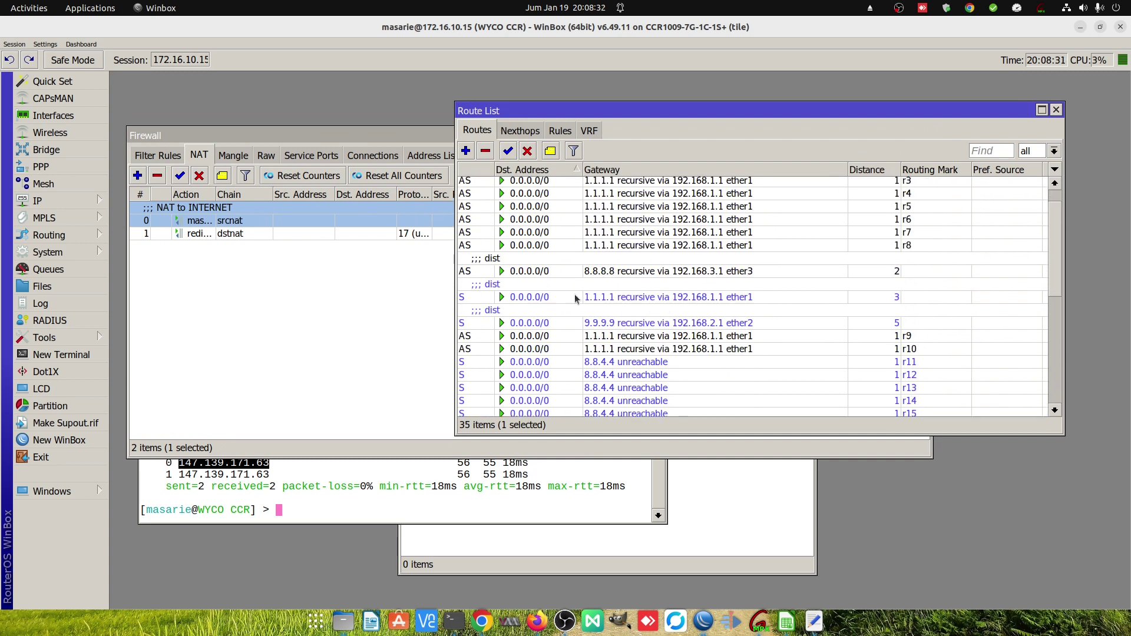
{"action": "left_click", "coordinate": [569, 272]}
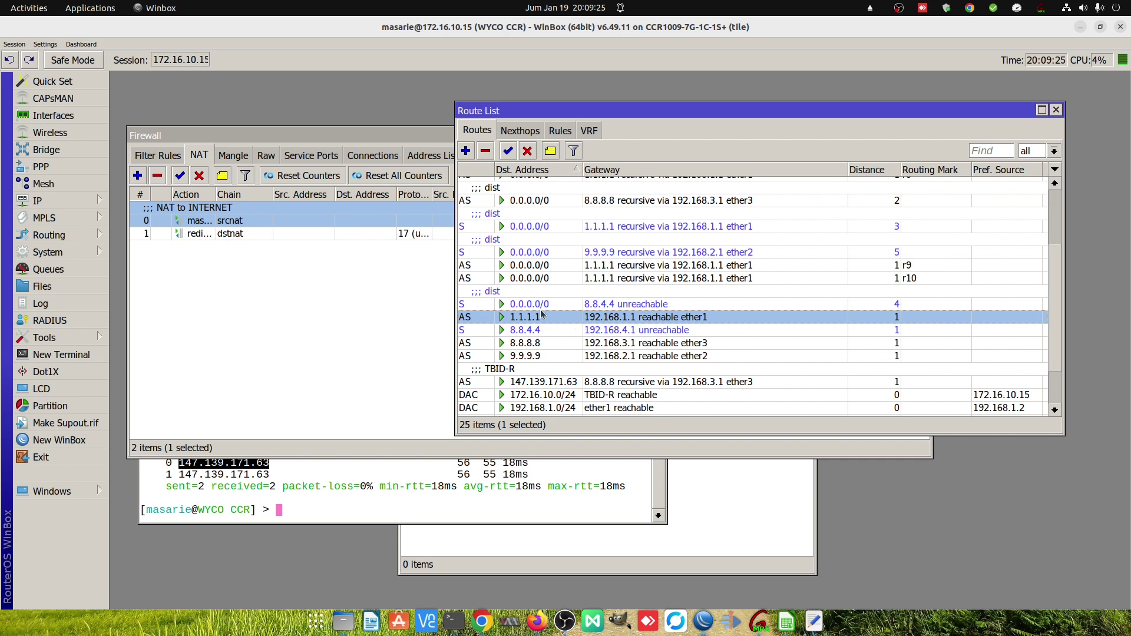
- Add a 0.0.0.0/0 route commented MAIN with gateway 1.1.1.1, distance 1 and target scope 30
{"action": "left_click", "coordinate": [465, 151]}
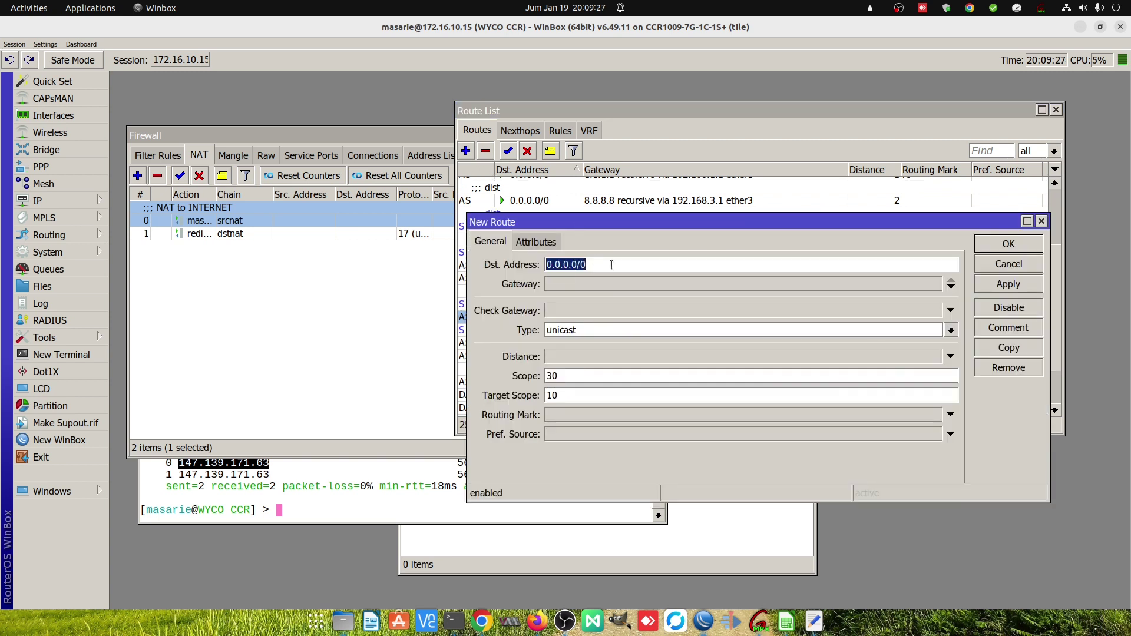
{"action": "left_click", "coordinate": [1013, 330]}
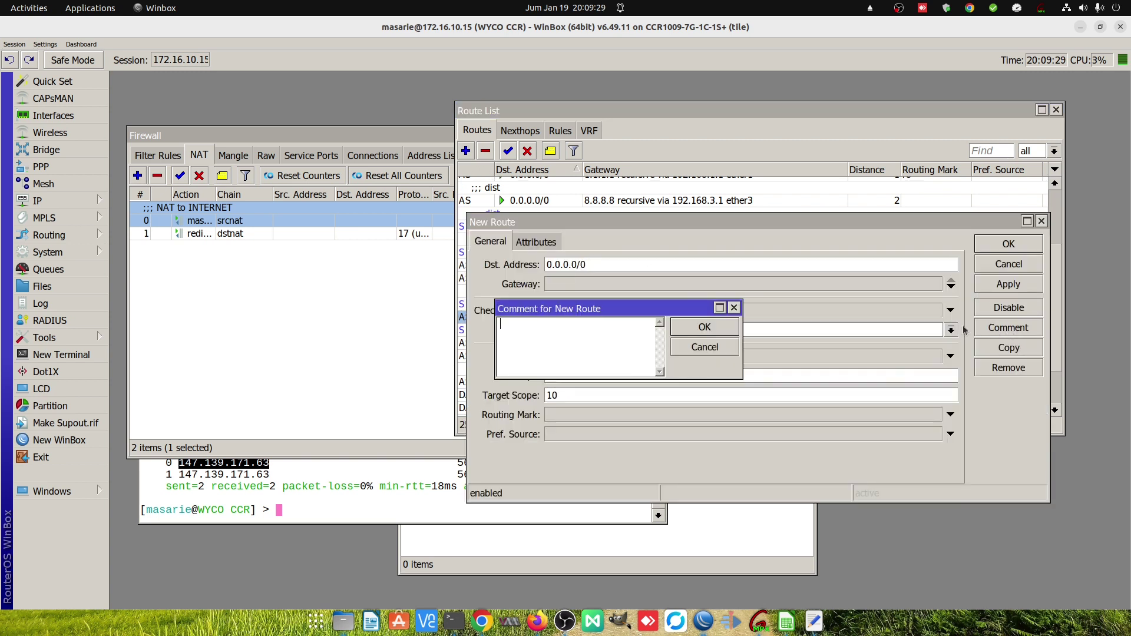
{"action": "type", "text": "MAI"}
{"action": "left_click", "coordinate": [711, 326]}
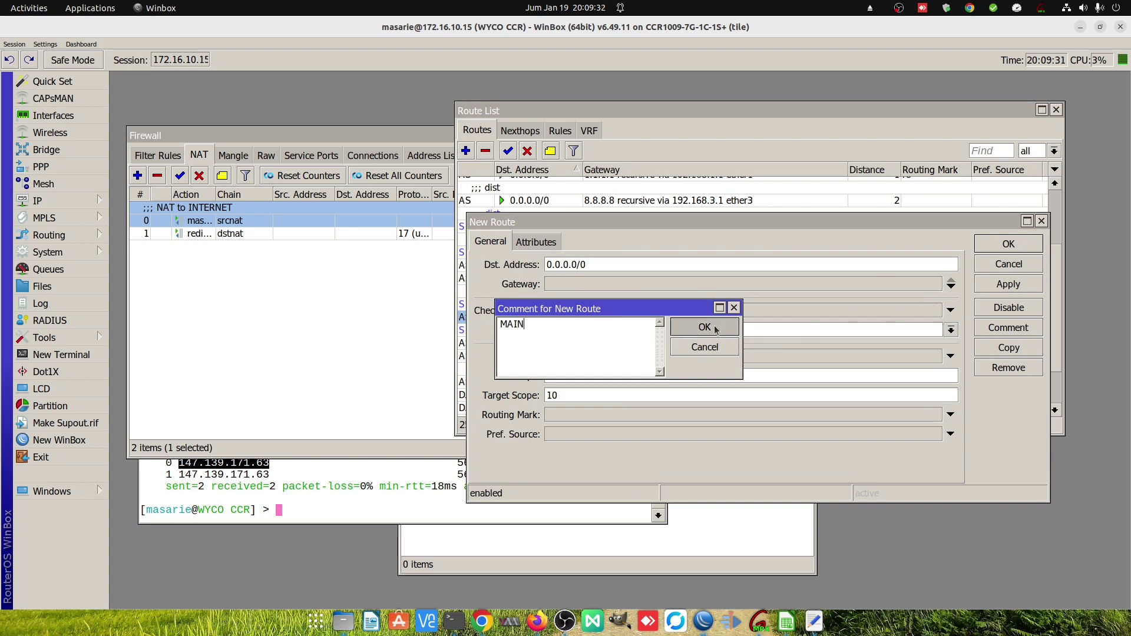
{"action": "left_click", "coordinate": [571, 286]}
{"action": "type", "text": "1.1.1.1"}
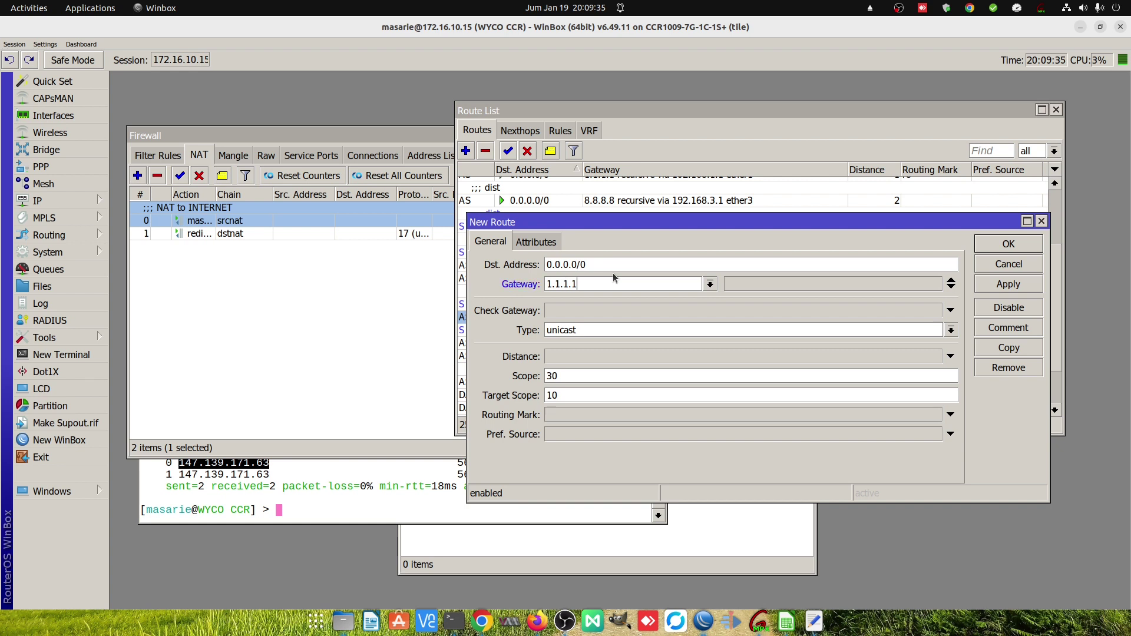
{"action": "left_click", "coordinate": [576, 395]}
{"action": "type", "text": "30"}
{"action": "left_click", "coordinate": [557, 356]}
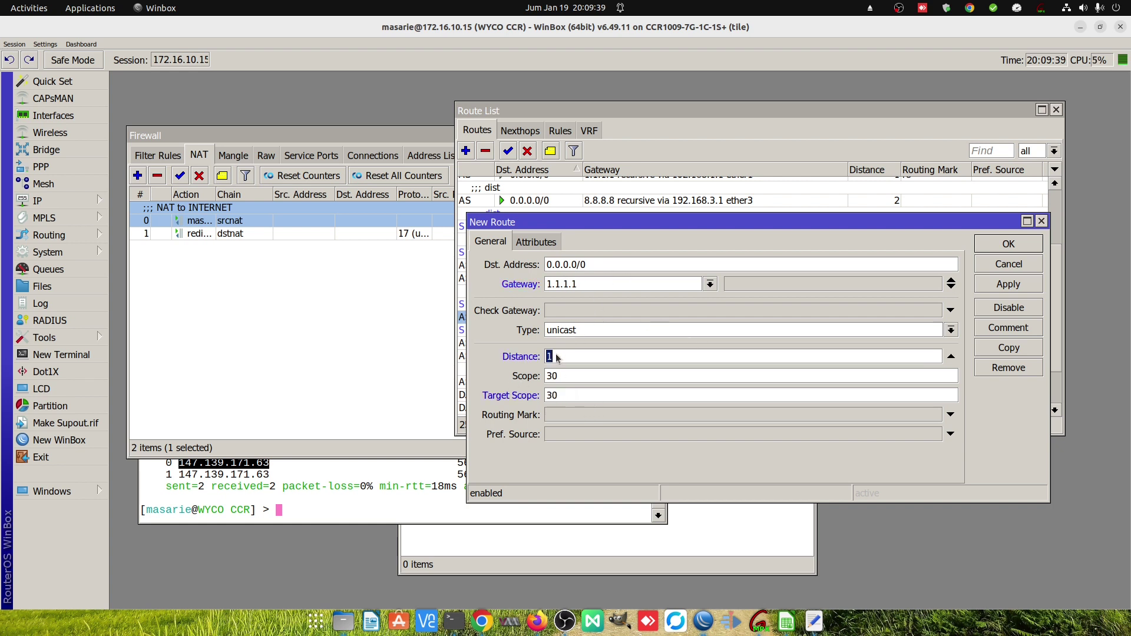
{"action": "type", "text": "2"}
{"action": "left_click", "coordinate": [1008, 284]}
- Copy the MAIN route into a backup route with gateway 9.9.9.9, distance 2 and the comment BCKP1
{"action": "left_click", "coordinate": [1009, 348]}
{"action": "left_click", "coordinate": [571, 366]}
{"action": "double_click", "coordinate": [602, 296]}
{"action": "type", "text": "9.9.9"}
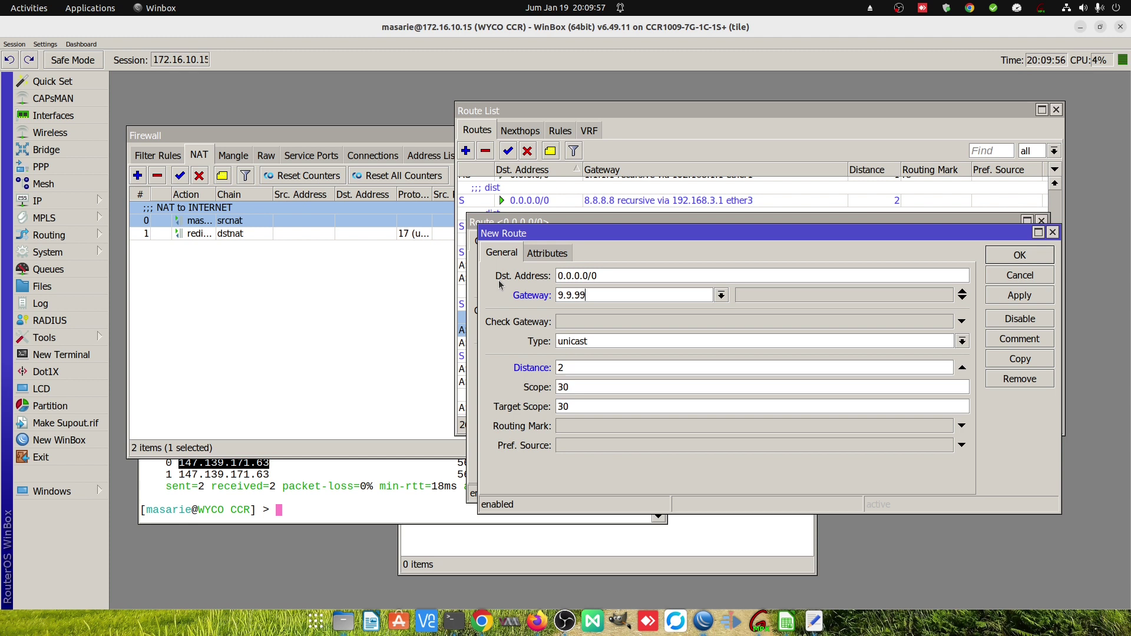
{"action": "type", "text": ".9"}
{"action": "left_click", "coordinate": [1026, 300]}
{"action": "left_click", "coordinate": [1007, 341]}
{"action": "type", "text": "BCKP1"}
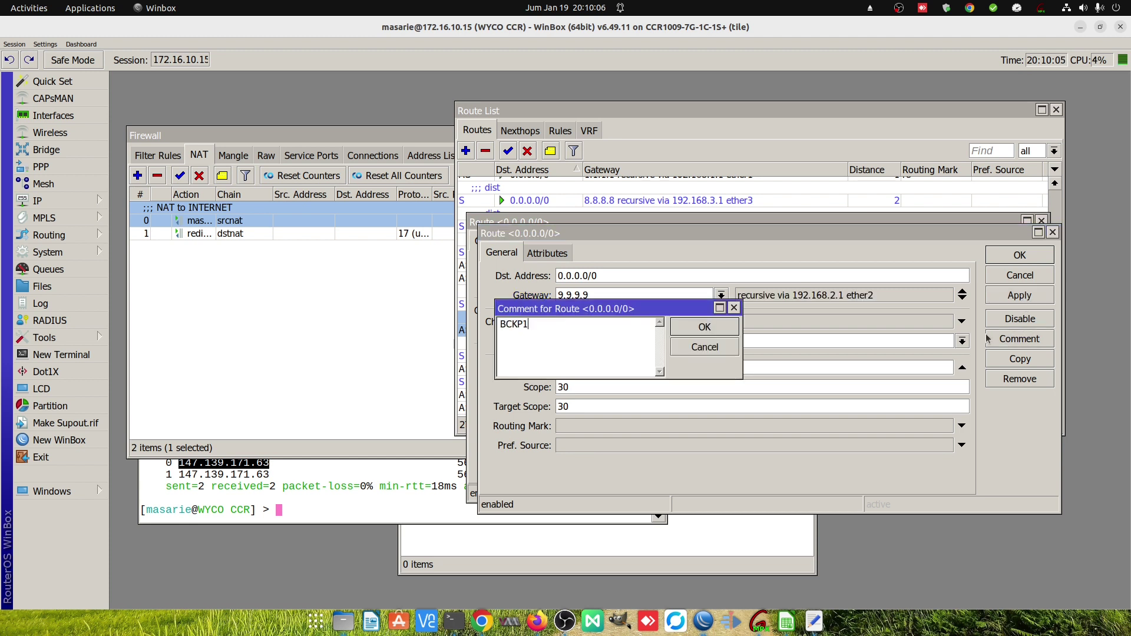
{"action": "key", "text": "Return"}
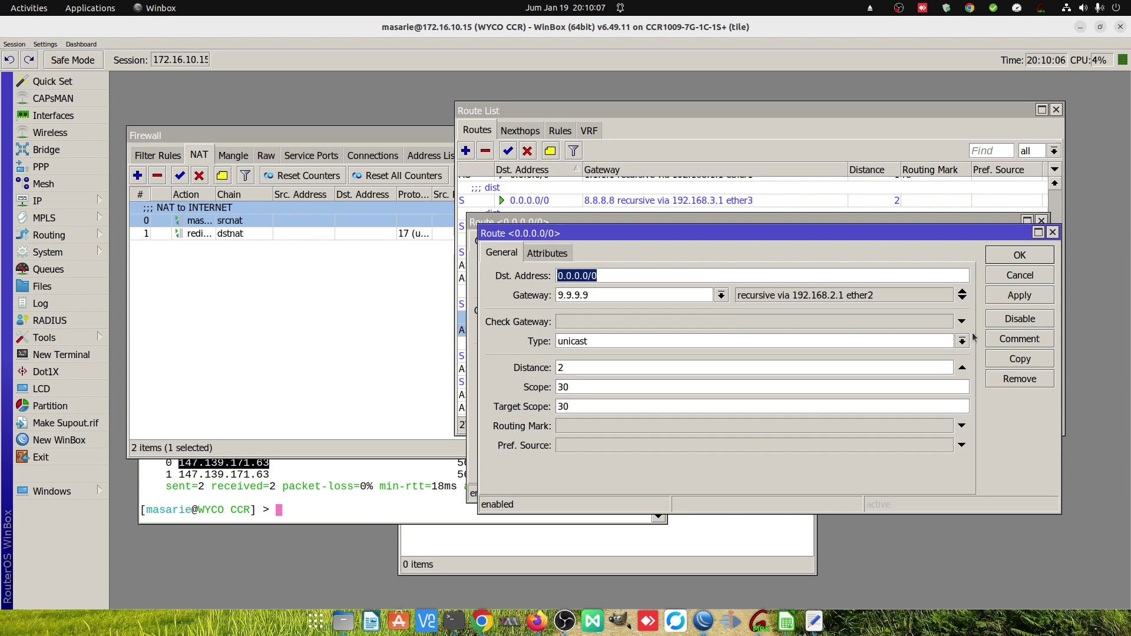
{"action": "left_click", "coordinate": [1041, 299]}
- Copy the BCKP1 route into a second backup route commented BCKP2 with gateway 8.8.8.8 and distance 3
{"action": "left_click", "coordinate": [1026, 361]}
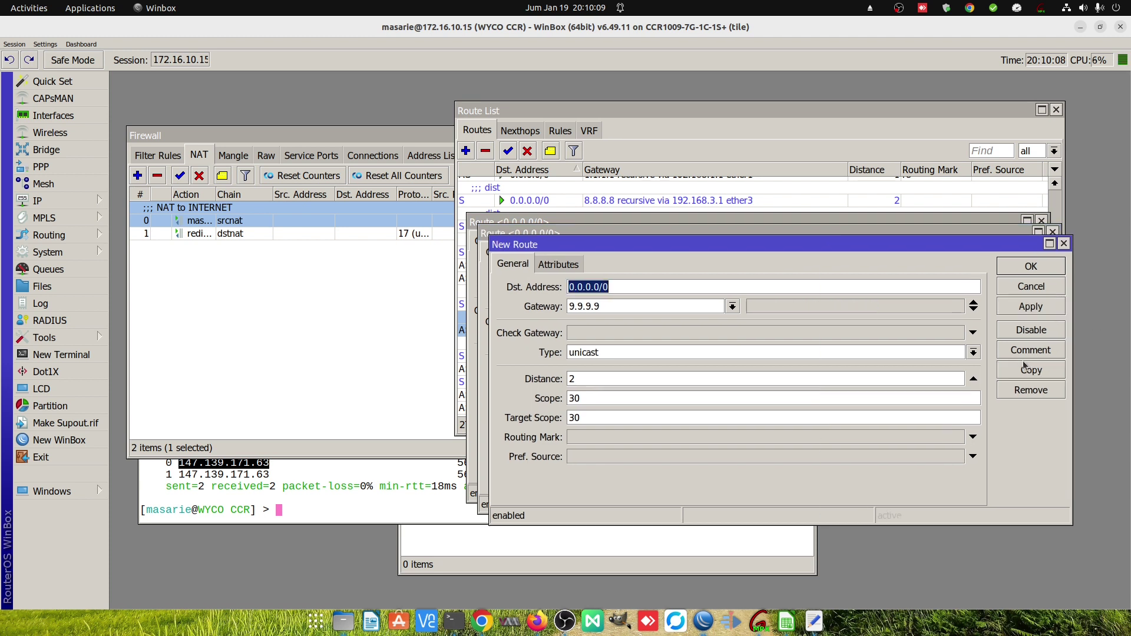
{"action": "key", "text": "Tab"}
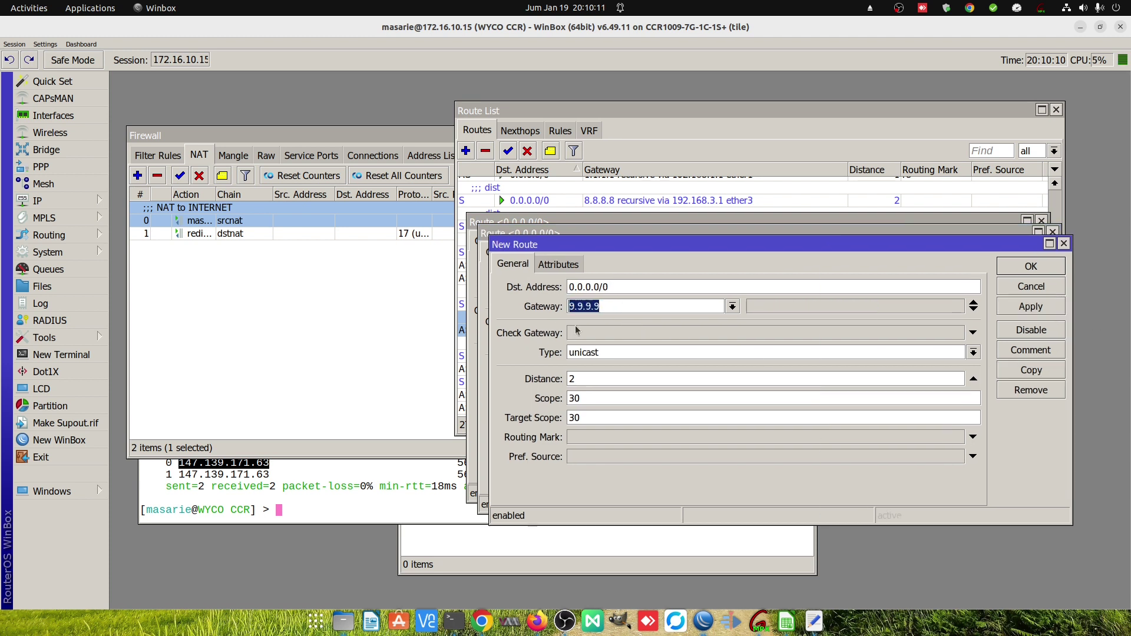
{"action": "left_click_drag", "start_coordinate": [599, 242], "coordinate": [425, 295]}
{"action": "left_click", "coordinate": [593, 112]}
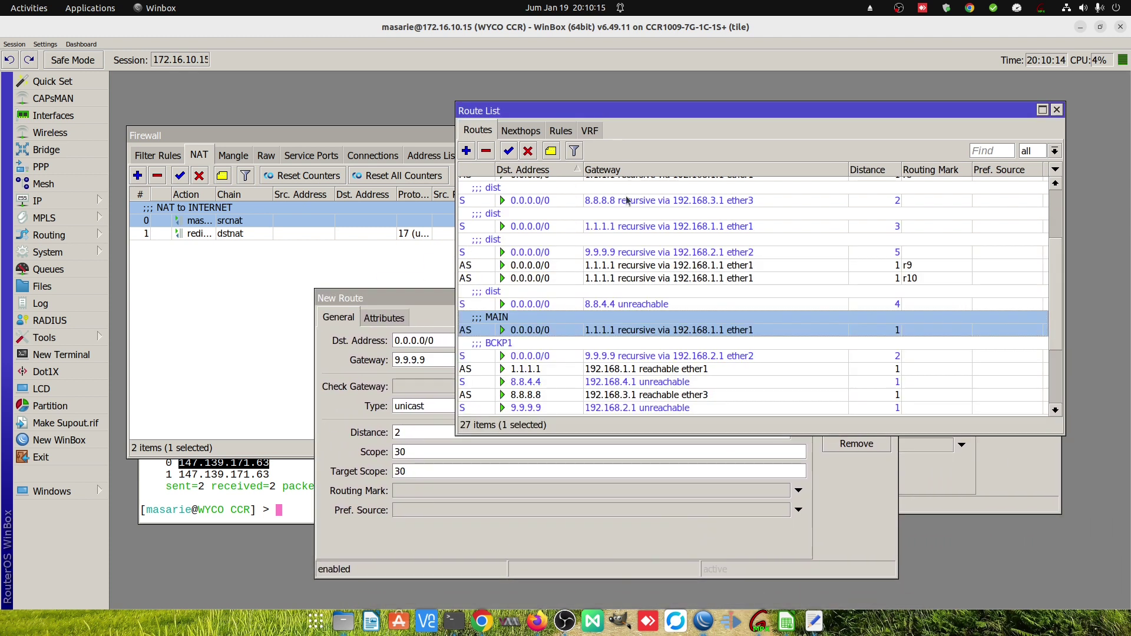
{"action": "left_click", "coordinate": [371, 352]}
{"action": "key", "text": "Tab"}
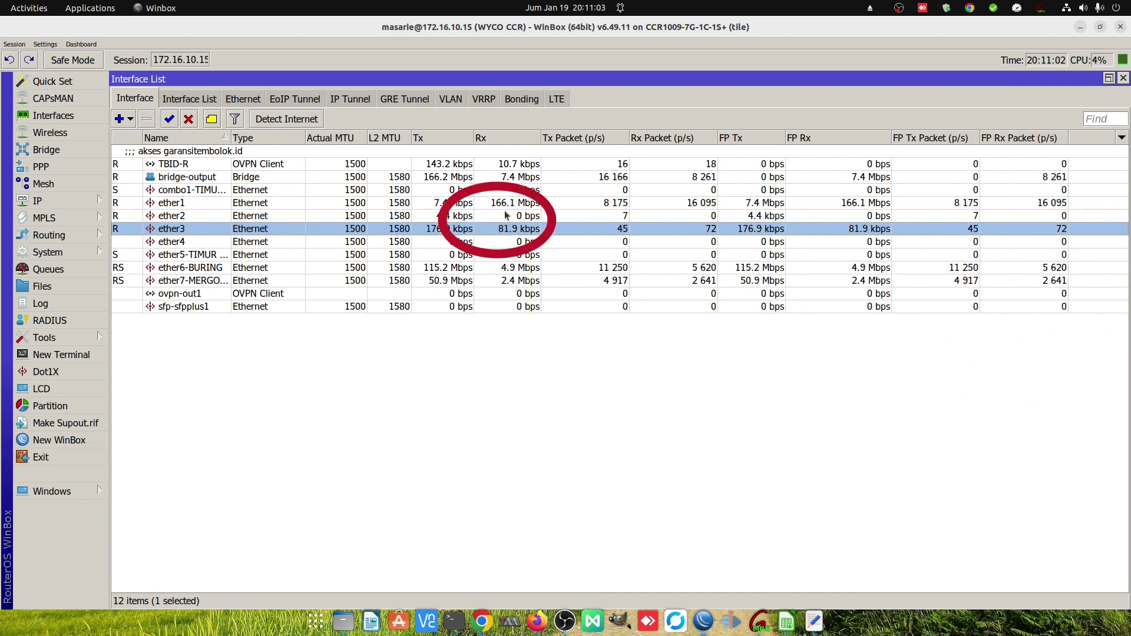
- Close the interface list and select all existing mangle rules in the firewall
{"action": "key", "text": "Escape"}
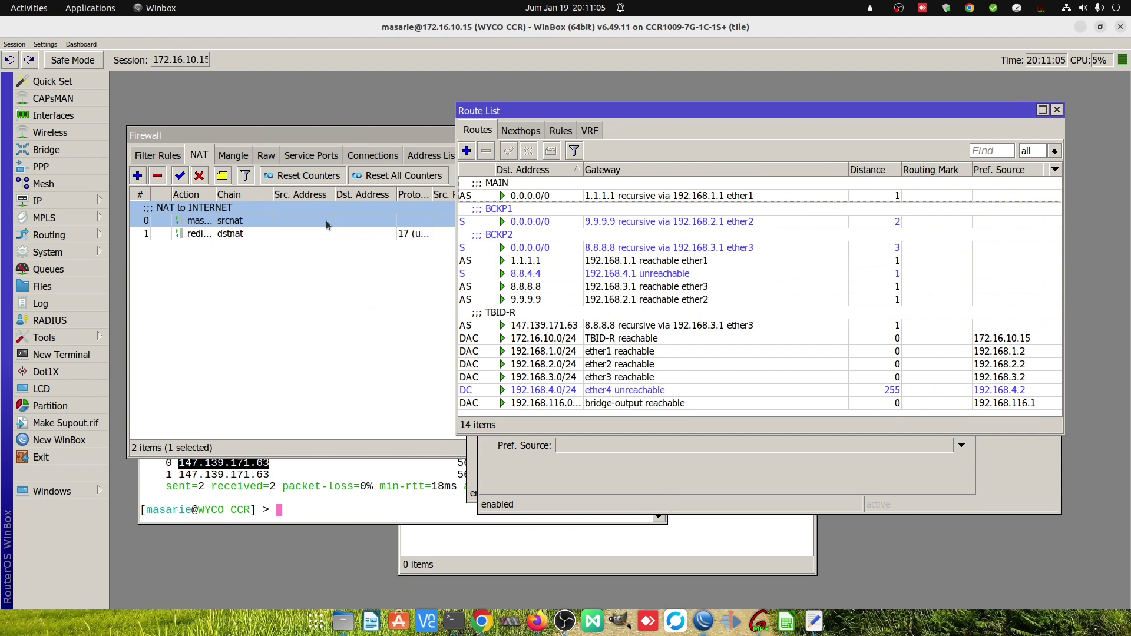
{"action": "left_click", "coordinate": [248, 160]}
{"action": "left_click", "coordinate": [267, 286]}
{"action": "scroll", "coordinate": [308, 325], "scroll_direction": "down", "scroll_amount": 3}
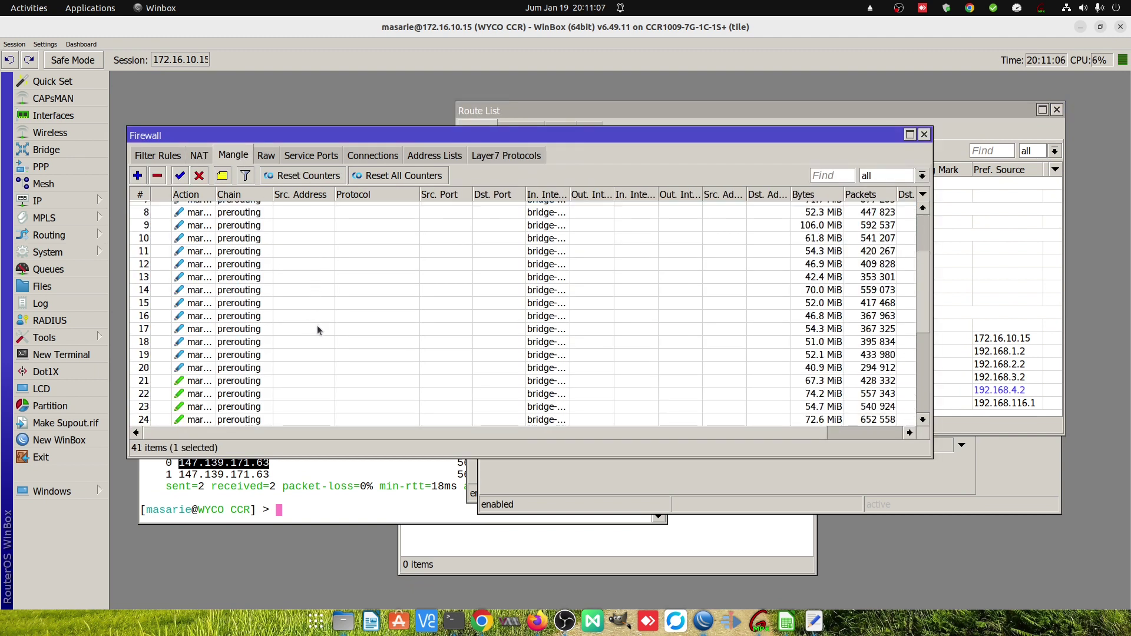
{"action": "key", "text": "ctrl+a"}
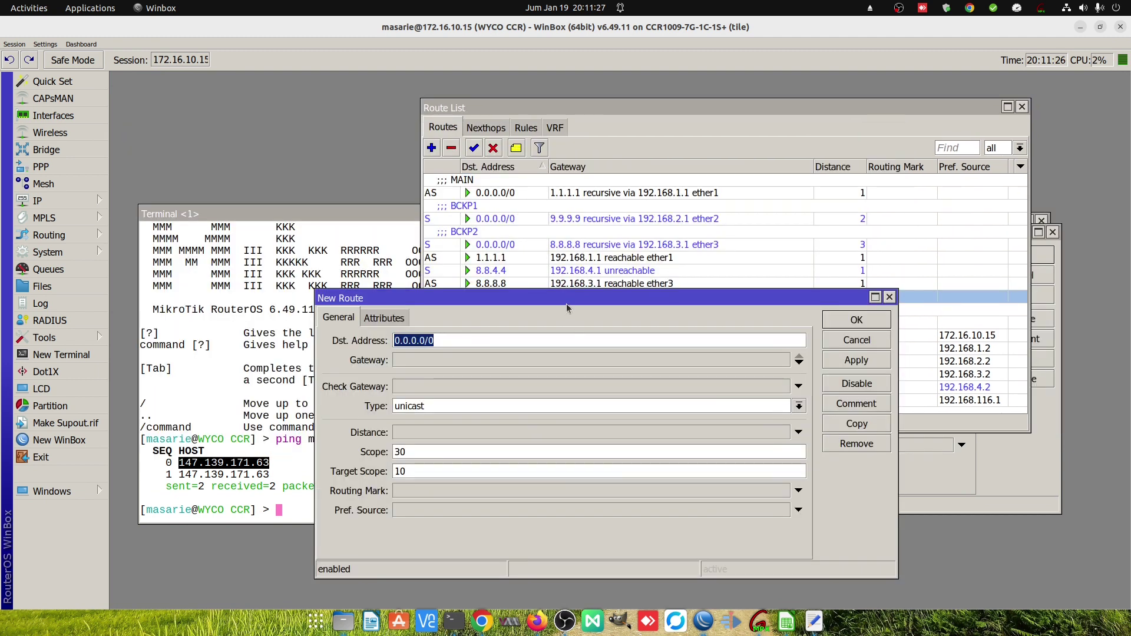
- In the new 0.0.0.0/0 route, set the gateway to 9.9.9.9 and the gateway check to ping
{"action": "left_click_drag", "start_coordinate": [566, 308], "coordinate": [572, 307]}
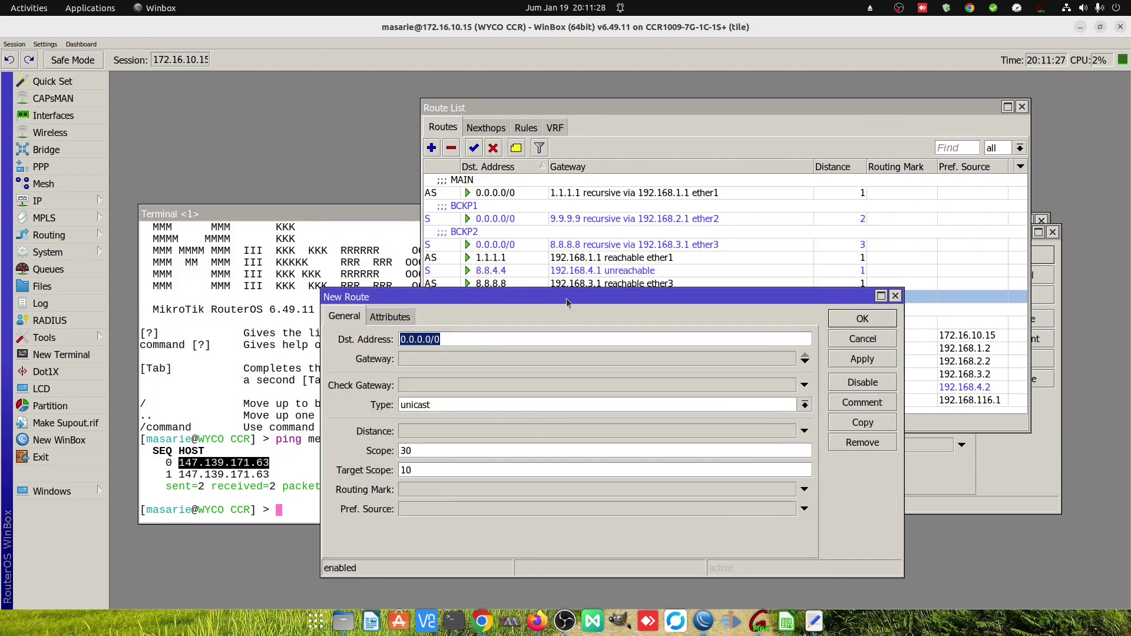
{"action": "left_click", "coordinate": [440, 364]}
{"action": "type", "text": "9.9"}
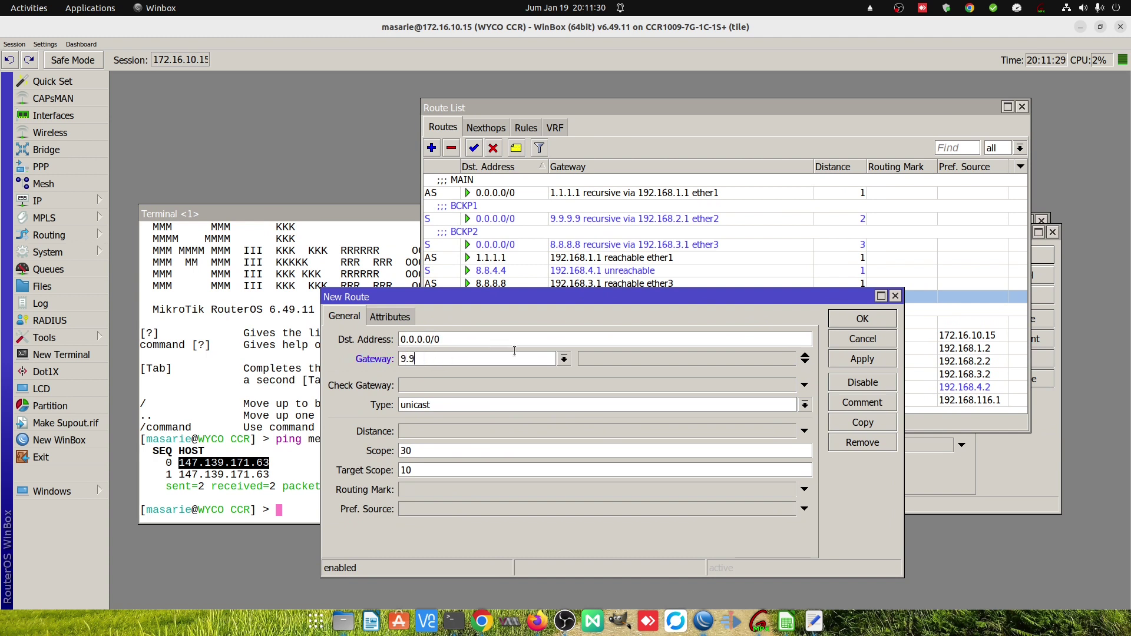
{"action": "type", "text": ".9.9"}
{"action": "left_click", "coordinate": [450, 389]}
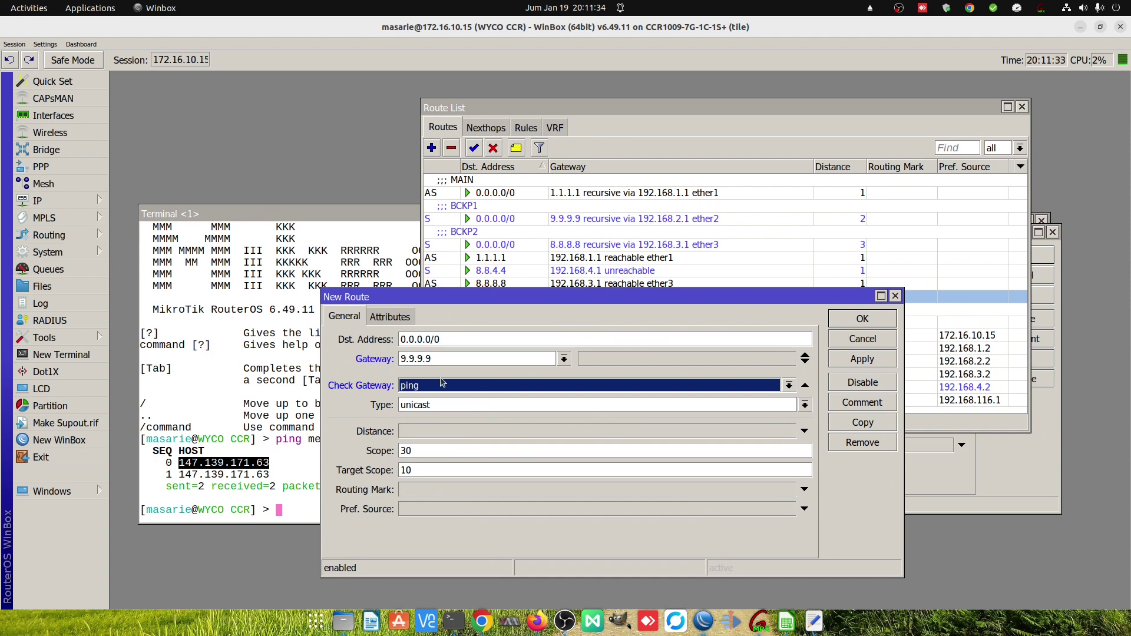
- Give the 9.9.9.9 route distance 1, target scope 30 and the routing mark "ke ISP2", and save it
{"action": "left_click", "coordinate": [421, 435]}
{"action": "key", "text": "Tab"}
{"action": "key", "text": "Tab"}
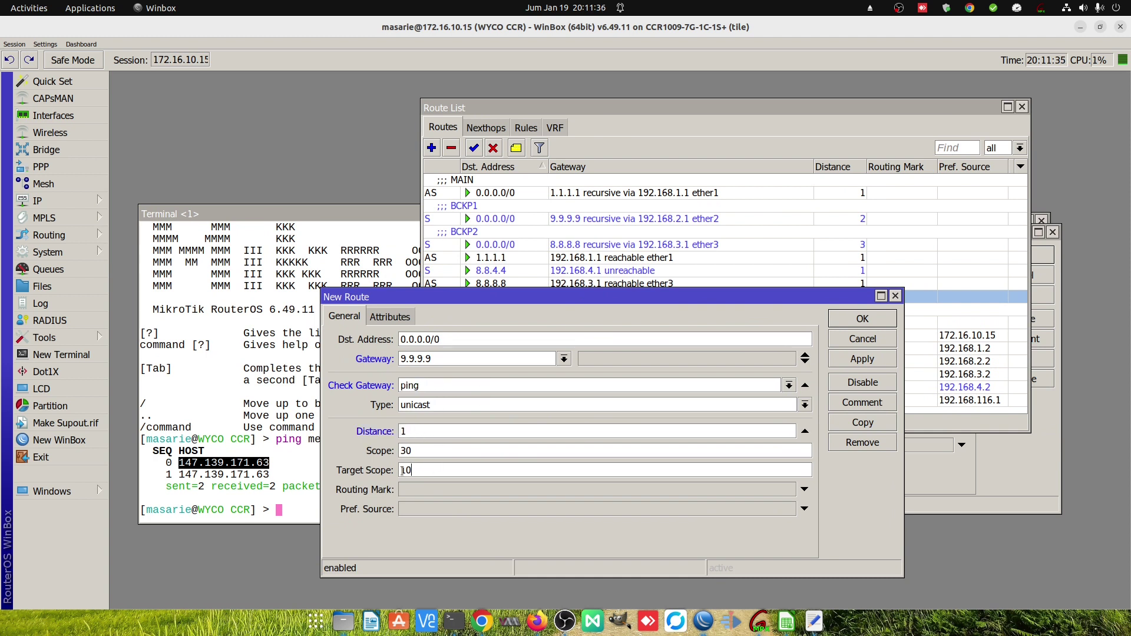
{"action": "type", "text": "30"}
{"action": "left_click", "coordinate": [429, 493]}
{"action": "type", "text": "ke ISP2"}
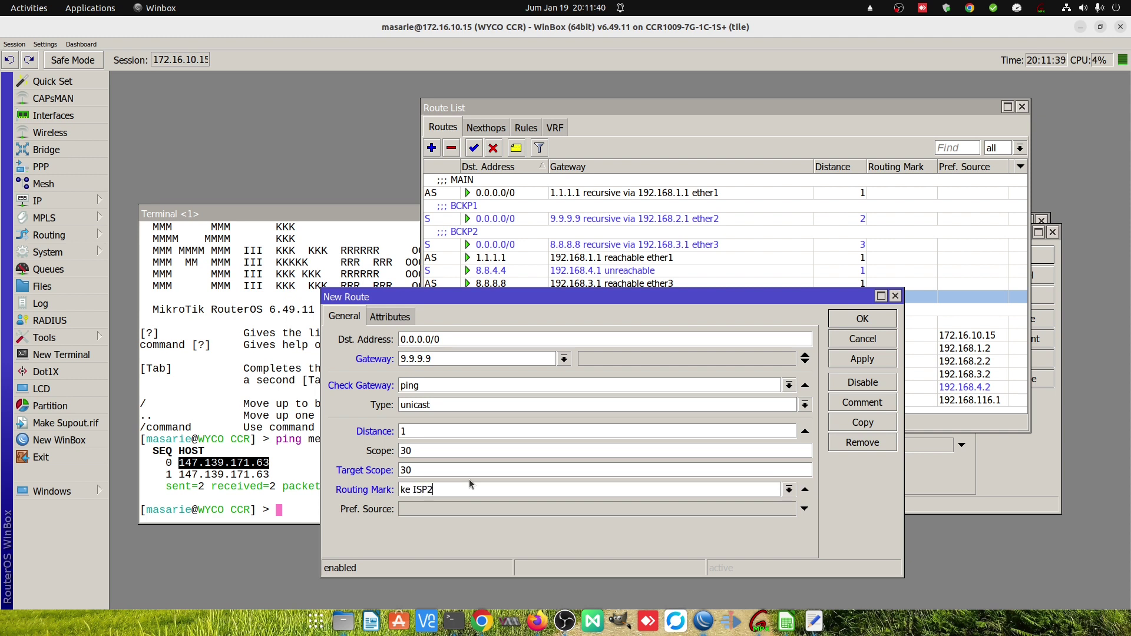
{"action": "left_click", "coordinate": [855, 360]}
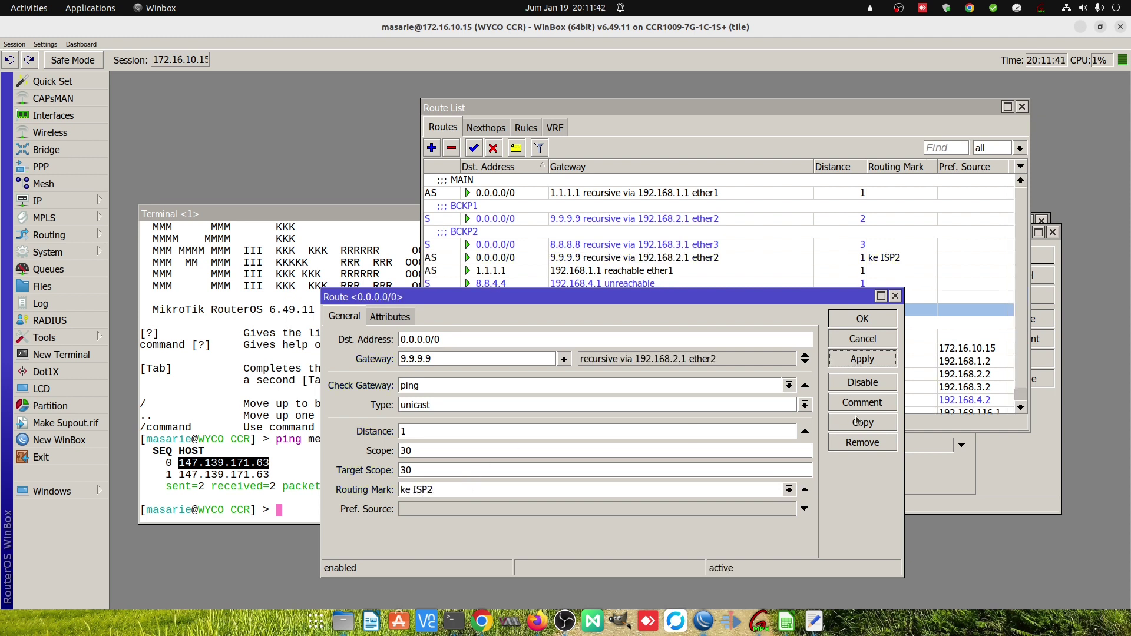
{"action": "left_click", "coordinate": [868, 340]}
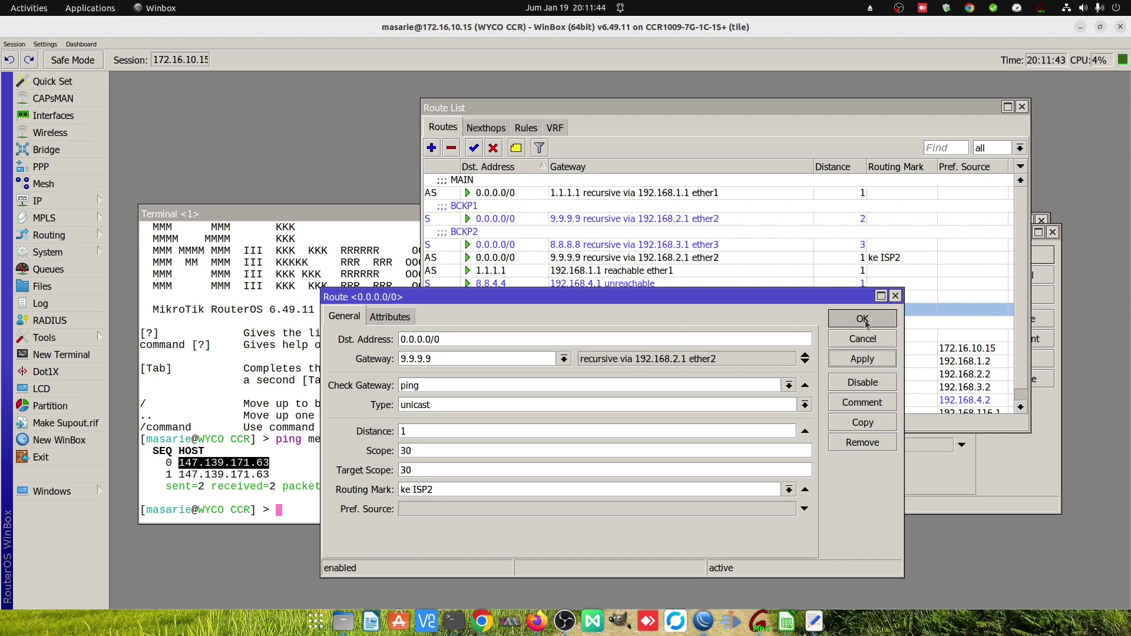
- Start another 0.0.0.0/0 route with gateway 8.8.8.8 and ping as the gateway check
{"action": "left_click", "coordinate": [620, 296]}
{"action": "left_click", "coordinate": [431, 148]}
{"action": "key", "text": "Tab"}
{"action": "type", "text": "8.8.8.8"}
{"action": "key", "text": "Tab"}
{"action": "type", "text": "ping"}
- Give the 8.8.8.8 route distance 1, target scope 30 and the routing mark "ke ISP3", and save it
{"action": "key", "text": "Tab"}
{"action": "key", "text": "Tab"}
{"action": "key", "text": "Tab"}
{"action": "type", "text": "30"}
{"action": "left_click", "coordinate": [804, 488]}
{"action": "left_click", "coordinate": [643, 485]}
{"action": "type", "text": "ke ISP3"}
{"action": "key", "text": "Return"}
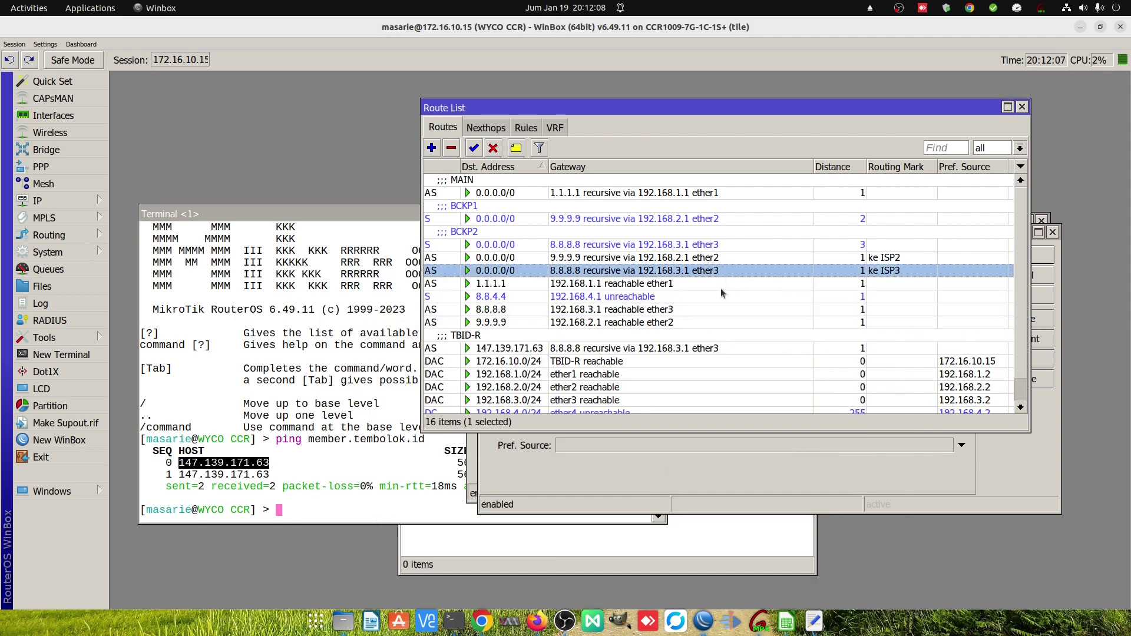
- Copy the "ke ISP2" route into a backup route with gateway 8.8.8.8 and distance 2
{"action": "scroll", "coordinate": [722, 293], "scroll_direction": "down", "scroll_amount": 1}
{"action": "scroll", "coordinate": [660, 348], "scroll_direction": "up", "scroll_amount": 1}
{"action": "left_click", "coordinate": [612, 258]}
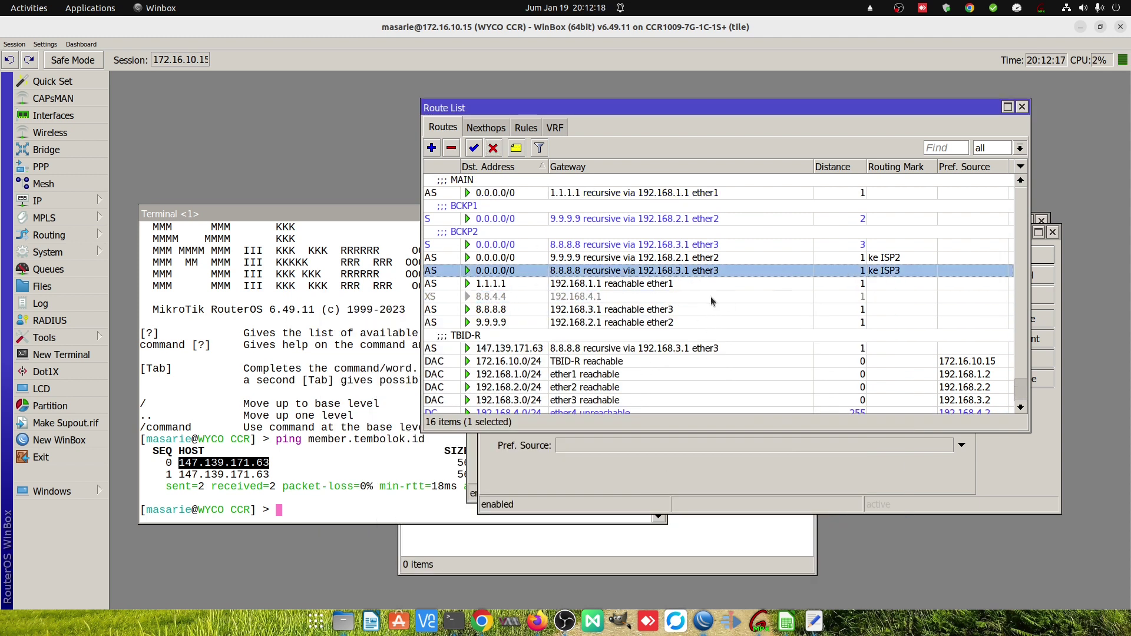
{"action": "double_click", "coordinate": [596, 268]}
{"action": "left_click", "coordinate": [861, 421]}
{"action": "key", "text": "Tab"}
{"action": "type", "text": "8.8.8.8"}
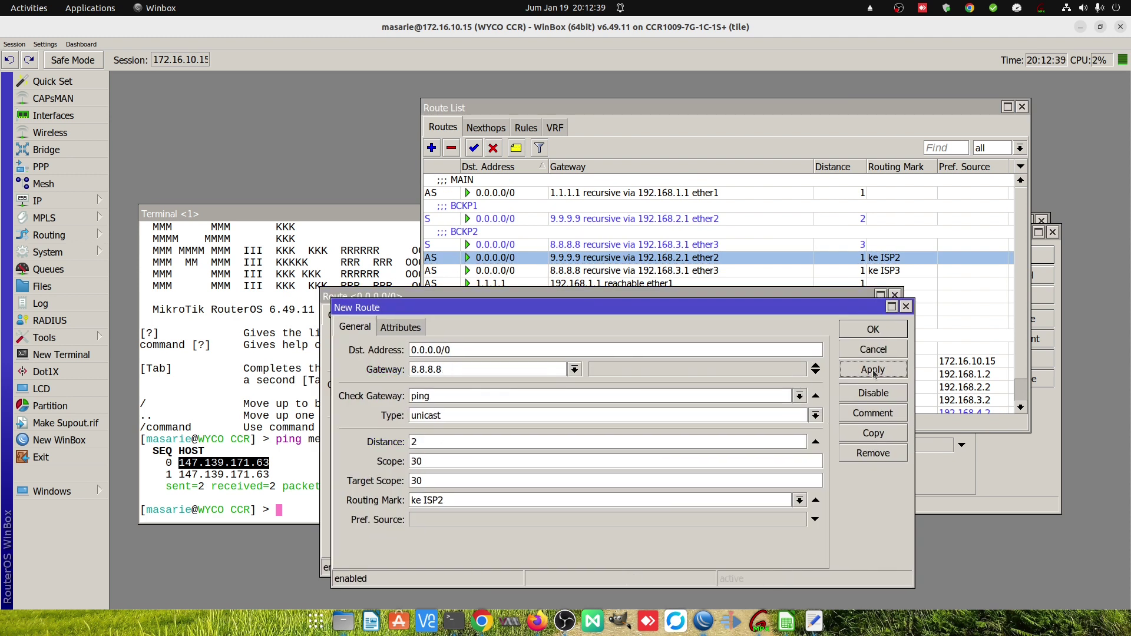
{"action": "left_click", "coordinate": [873, 373]}
- Copy the 8.8.8.8 backup into another "ke ISP2" route with gateway 1.1.1.1 and distance 3, and save it
{"action": "left_click", "coordinate": [873, 433]}
{"action": "key", "text": "Tab"}
{"action": "type", "text": "1.1.1.1"}
{"action": "left_click", "coordinate": [825, 453]}
{"action": "left_click", "coordinate": [883, 340]}
{"action": "left_click", "coordinate": [872, 329]}
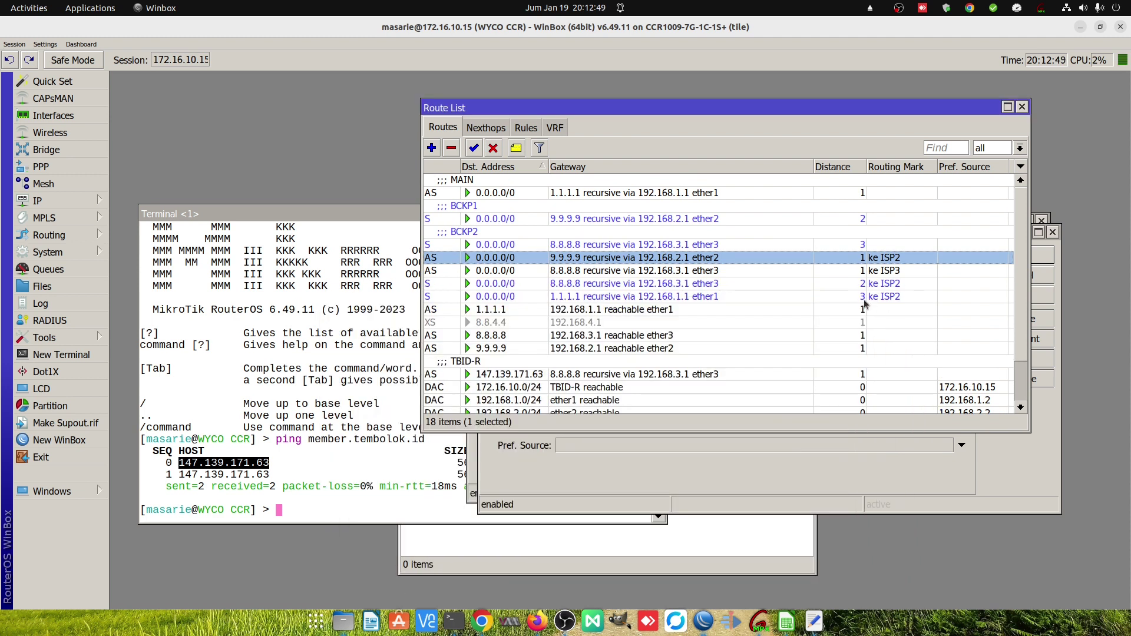
- Copy the "ke ISP3" route into a backup route with gateway 9.9.9.9 and distance 2, and start a further copy of that backup
{"action": "left_click", "coordinate": [864, 296]}
{"action": "double_click", "coordinate": [841, 270]}
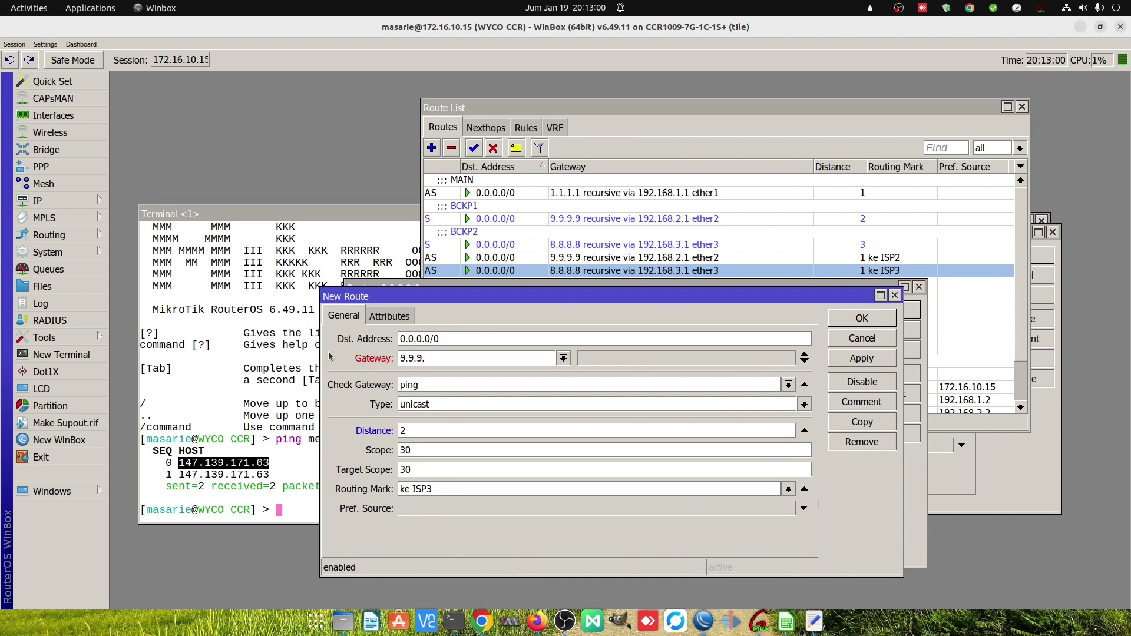
{"action": "type", "text": "9"}
{"action": "left_click", "coordinate": [866, 362]}
{"action": "left_click", "coordinate": [862, 422]}
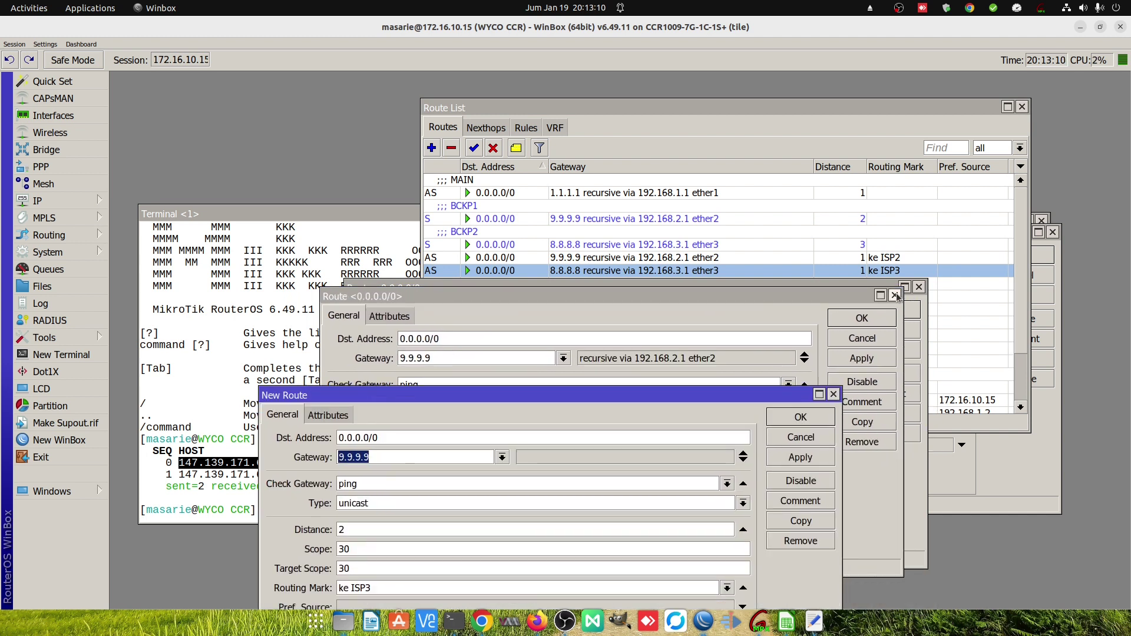
{"action": "left_click", "coordinate": [904, 375]}
{"action": "left_click", "coordinate": [905, 336]}
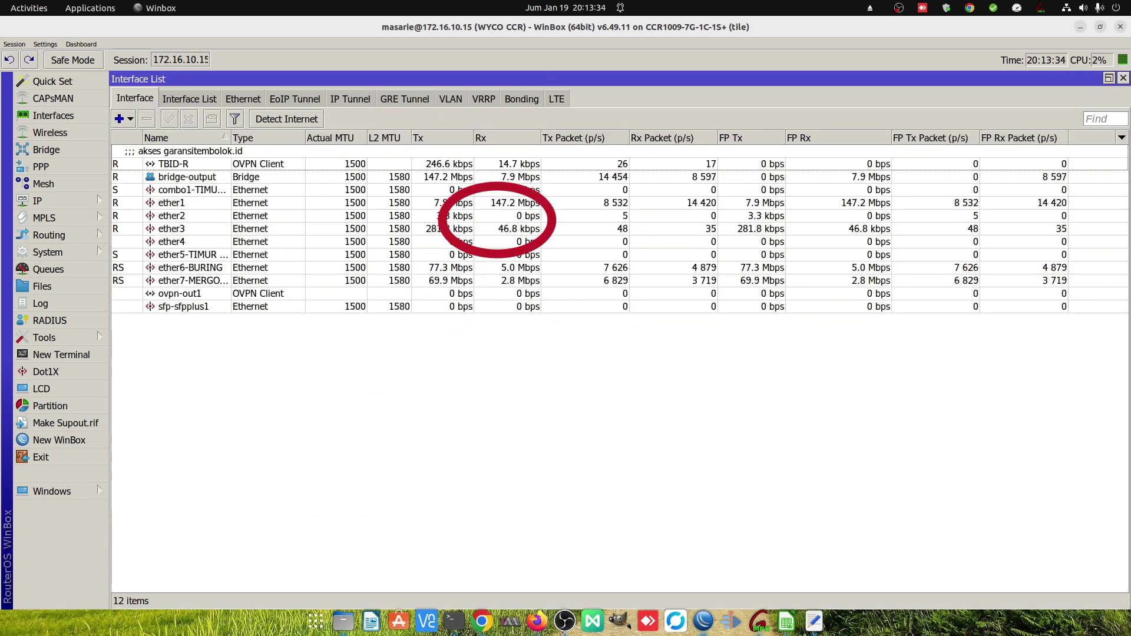
- Check the current traffic on ether1 and ether3 in the interface list, and close the list
{"action": "left_click", "coordinate": [510, 206]}
{"action": "left_click", "coordinate": [499, 233]}
{"action": "key", "text": "Escape"}
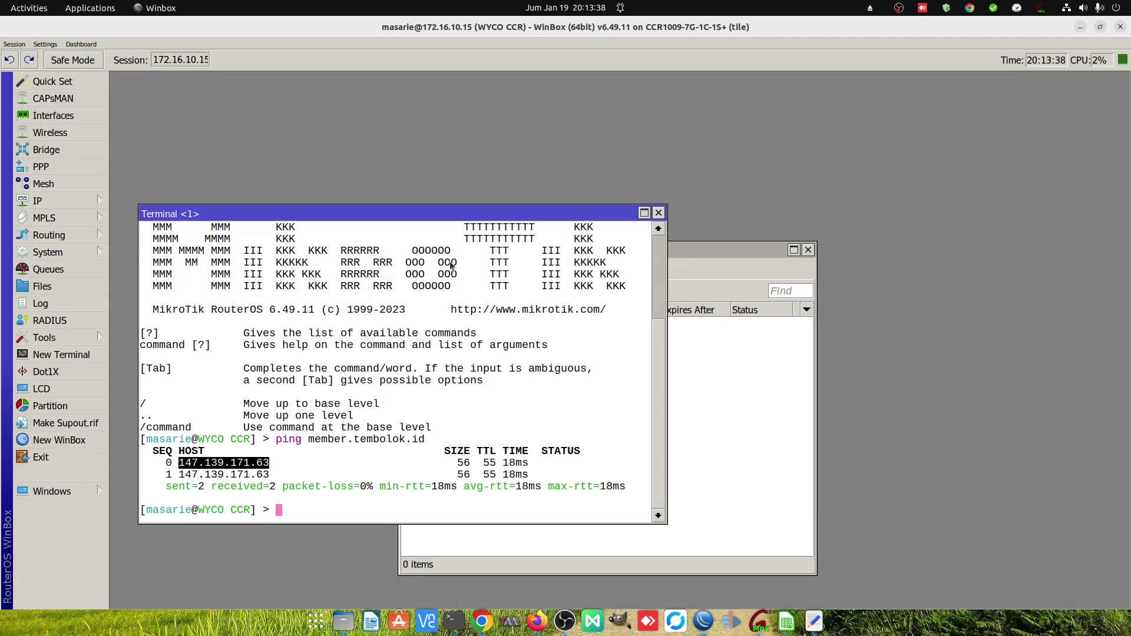
- Close the terminal and DHCP client list, and save 192.168.1.1, 192.168.2.1 and 192.168.3.1 as additional DNS servers
{"action": "left_click", "coordinate": [658, 213]}
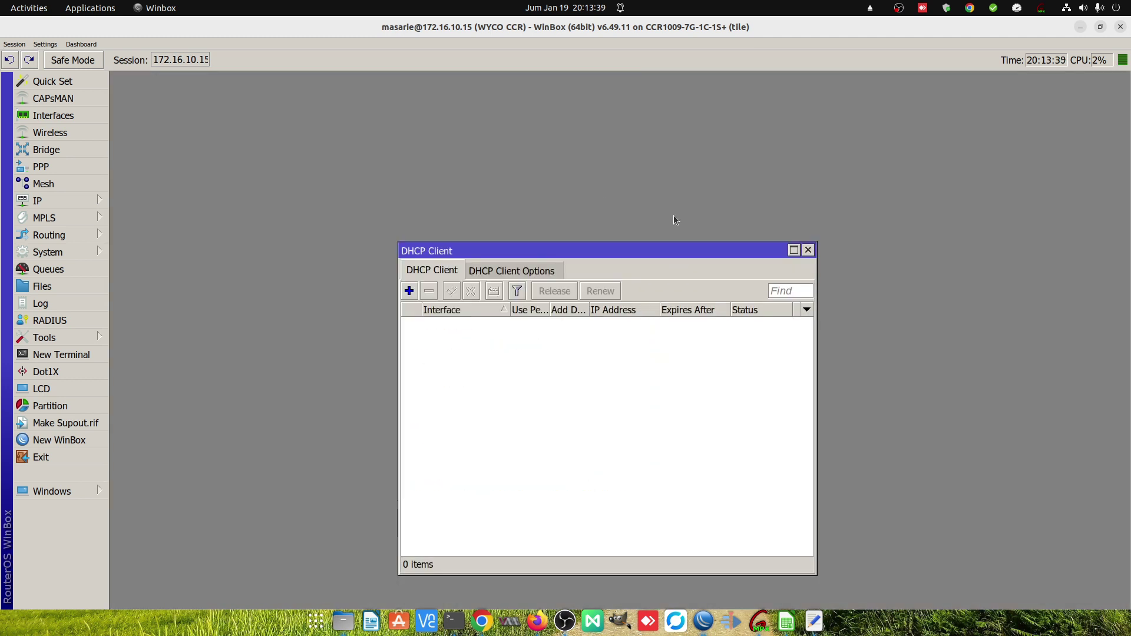
{"action": "left_click", "coordinate": [808, 250]}
{"action": "left_click", "coordinate": [64, 203]}
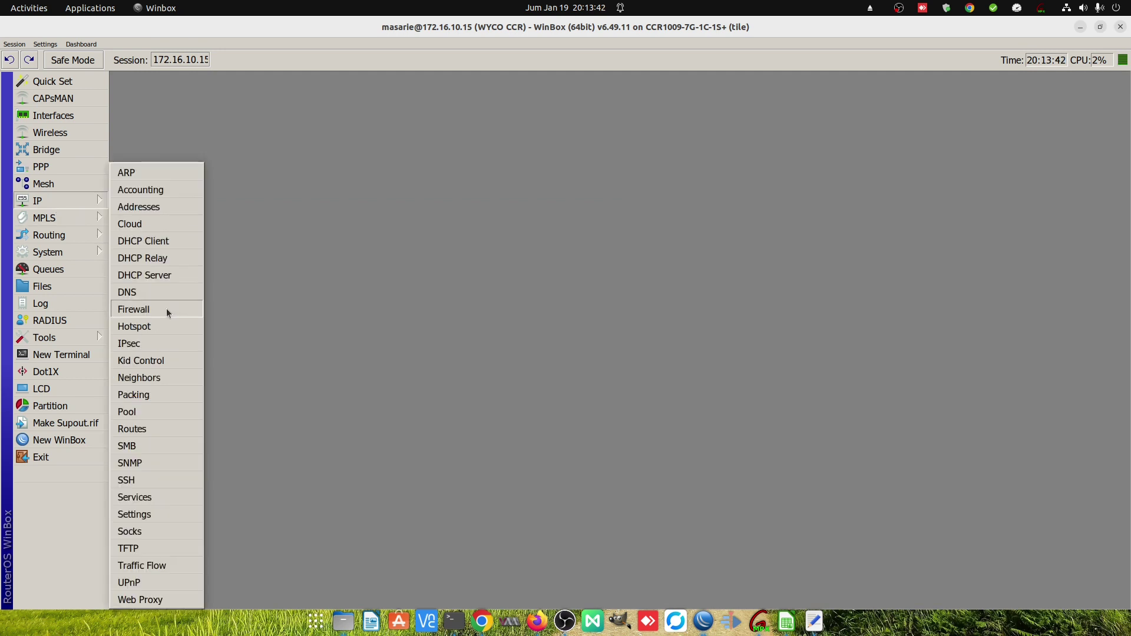
{"action": "left_click", "coordinate": [162, 290]}
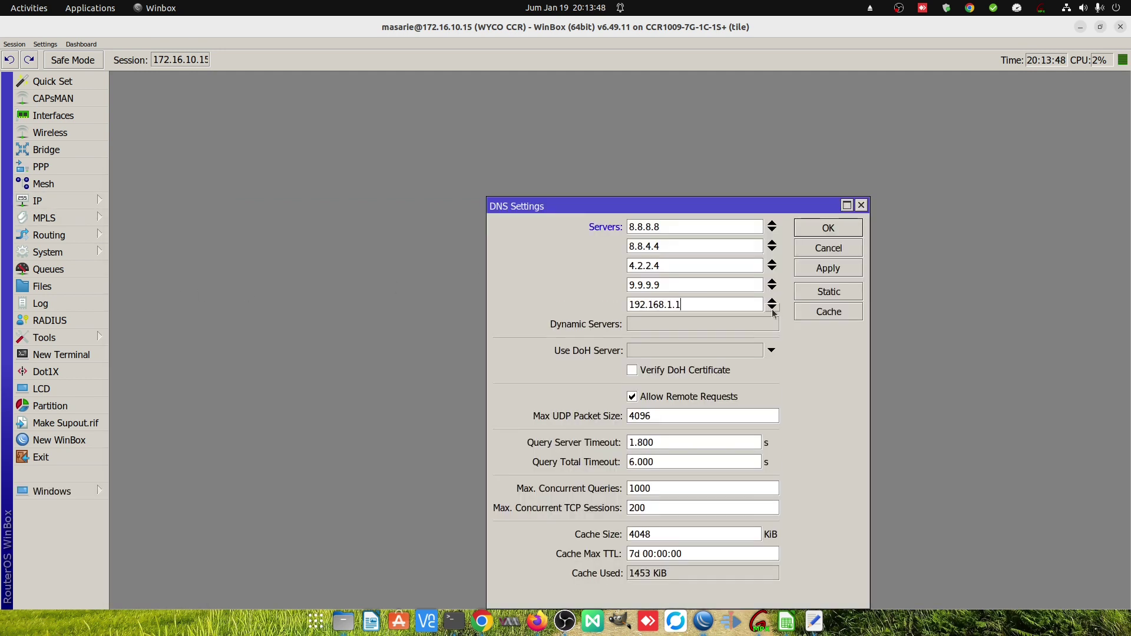
{"action": "left_click", "coordinate": [771, 308]}
{"action": "type", "text": "192.168.2"}
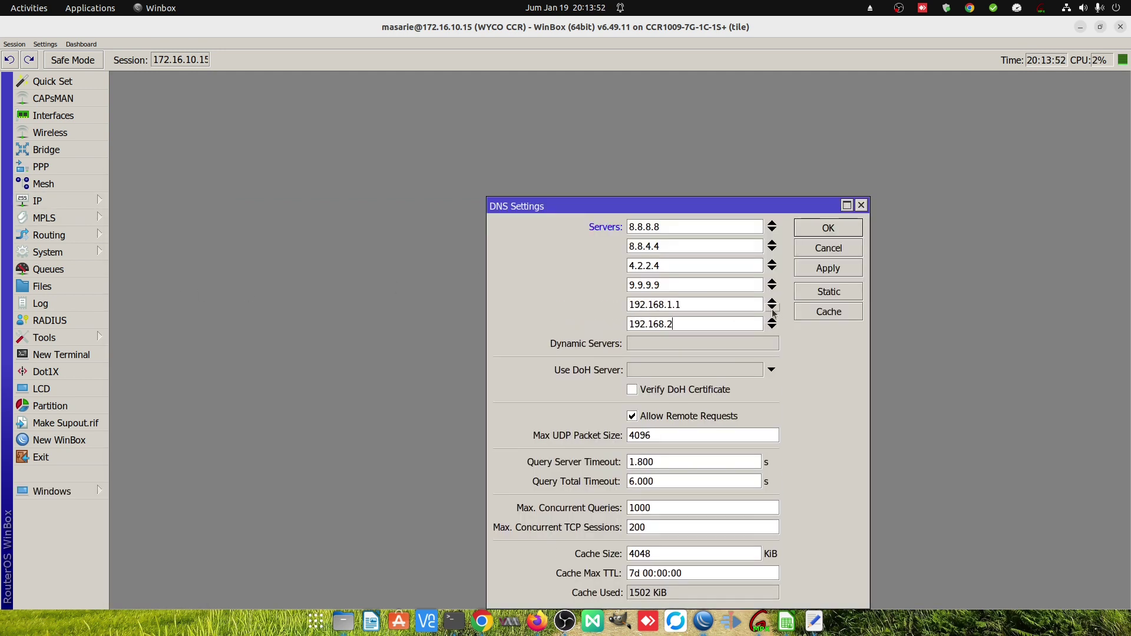
{"action": "type", "text": ".1"}
{"action": "left_click", "coordinate": [771, 327]}
{"action": "type", "text": "192.168.3.1"}
{"action": "left_click", "coordinate": [833, 252]}
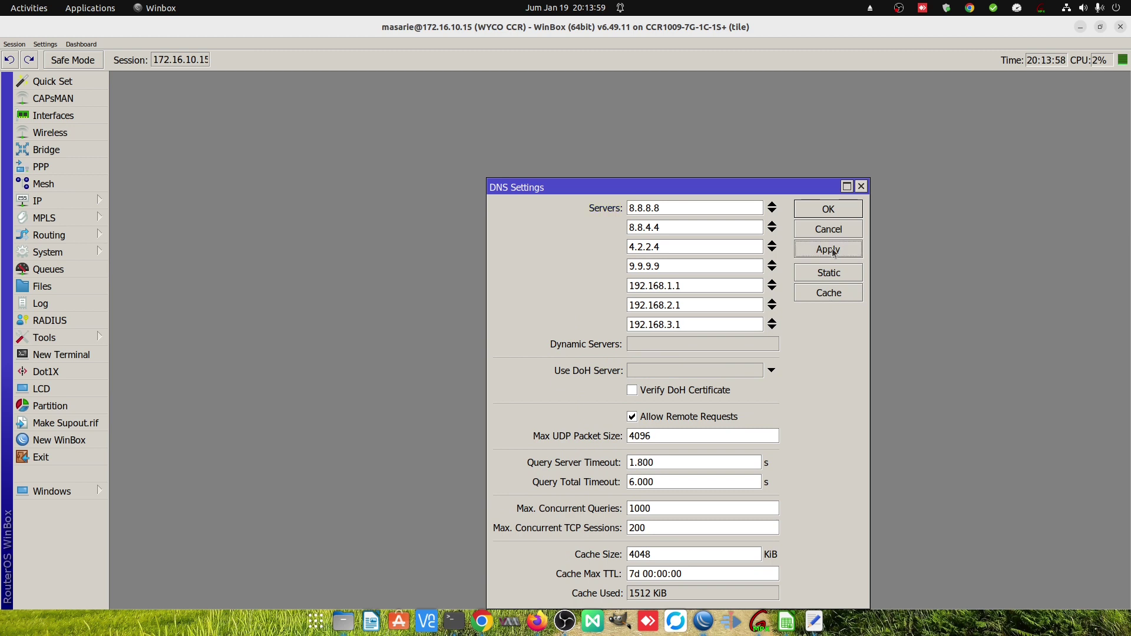
{"action": "key", "text": "Return"}
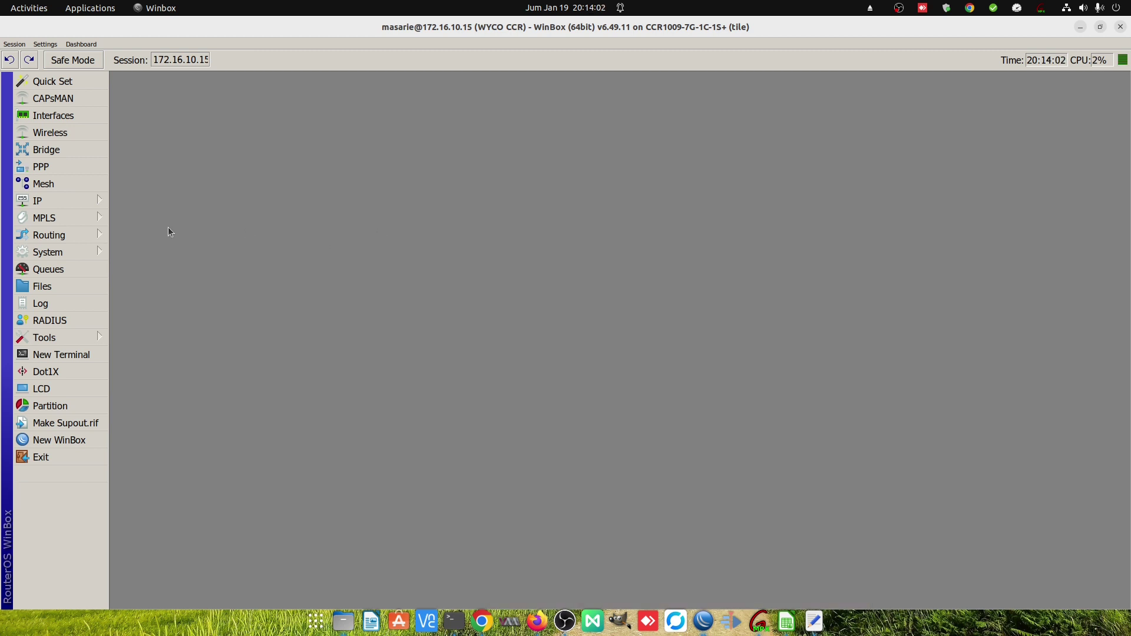
- Open the firewall's address lists with all lists shown, and widen and reposition the firewall window
{"action": "left_click", "coordinate": [89, 201]}
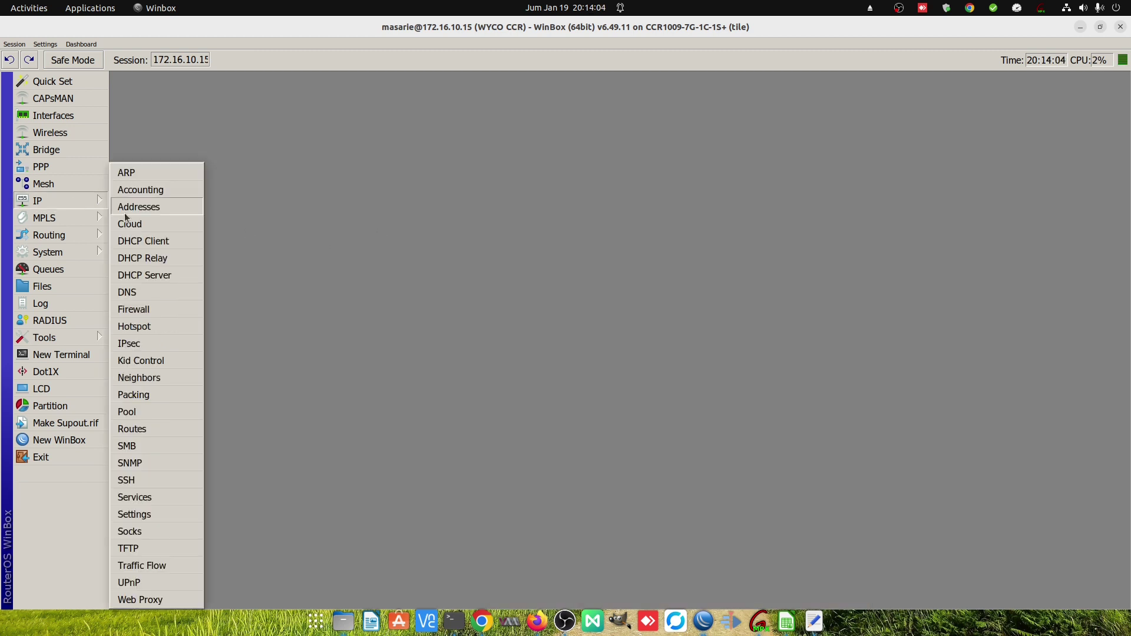
{"action": "left_click", "coordinate": [163, 309]}
{"action": "left_click", "coordinate": [448, 155]}
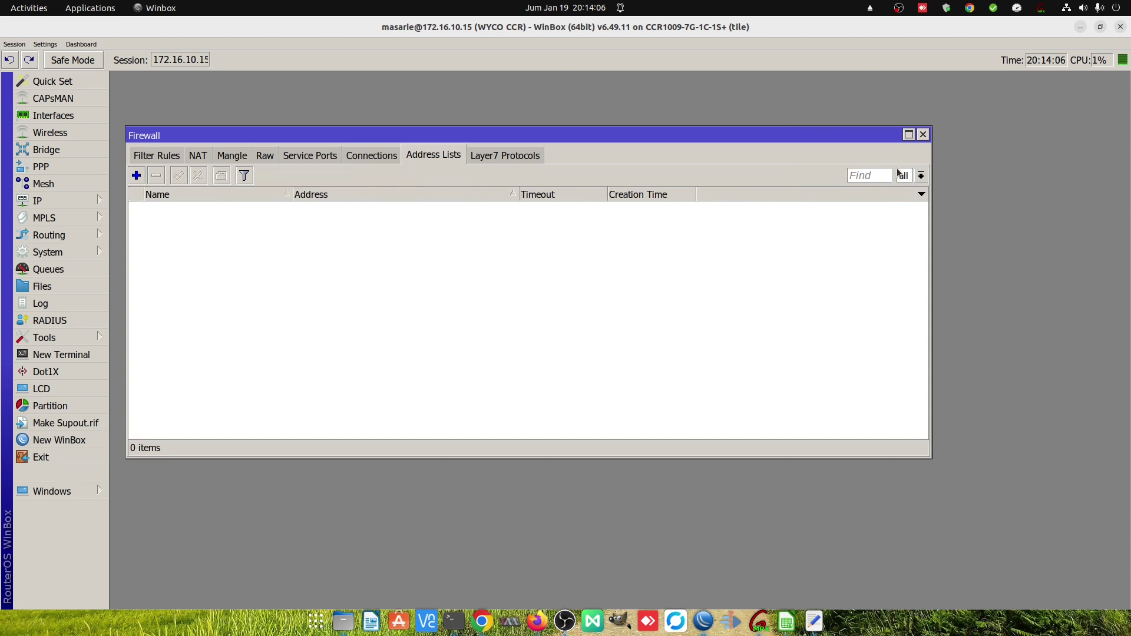
{"action": "left_click_drag", "start_coordinate": [929, 174], "coordinate": [981, 174]}
{"action": "left_click", "coordinate": [972, 176]}
{"action": "left_click", "coordinate": [952, 190]}
{"action": "left_click_drag", "start_coordinate": [548, 142], "coordinate": [544, 138]}
- Paste terminal commands adding 192.168.0.0/16, 172.16.0.0/12, 10.0.0.0/8 and 255.255.255.255 to address list IP-LOCAL, and 169.254.0.0/16 to IP-LOCA
{"action": "right_click", "coordinate": [703, 621]}
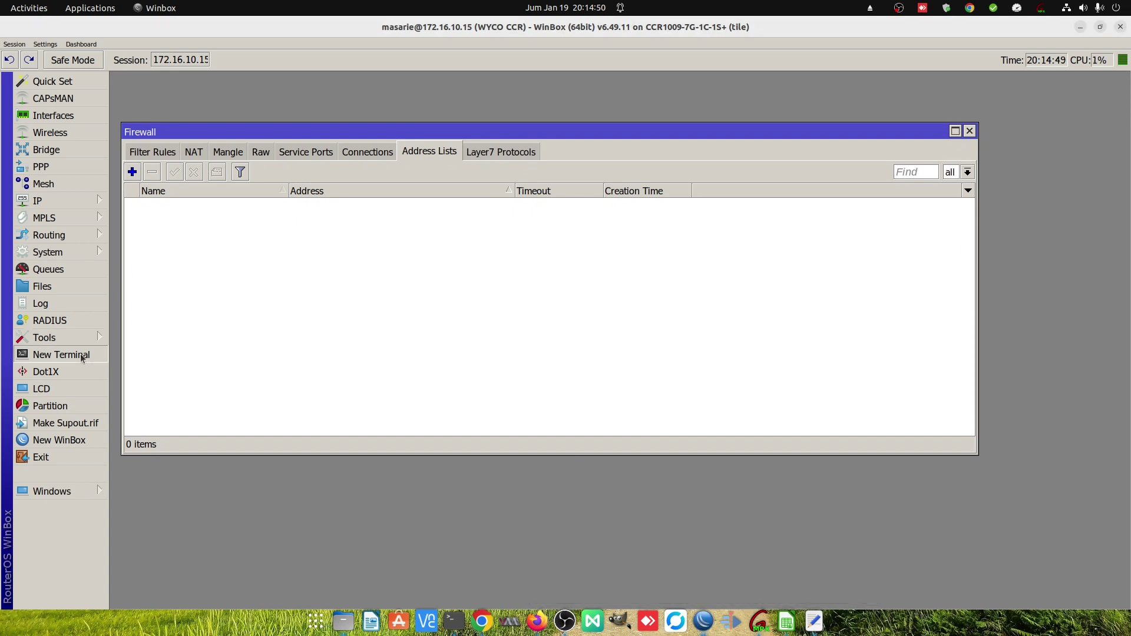
{"action": "left_click", "coordinate": [83, 354]}
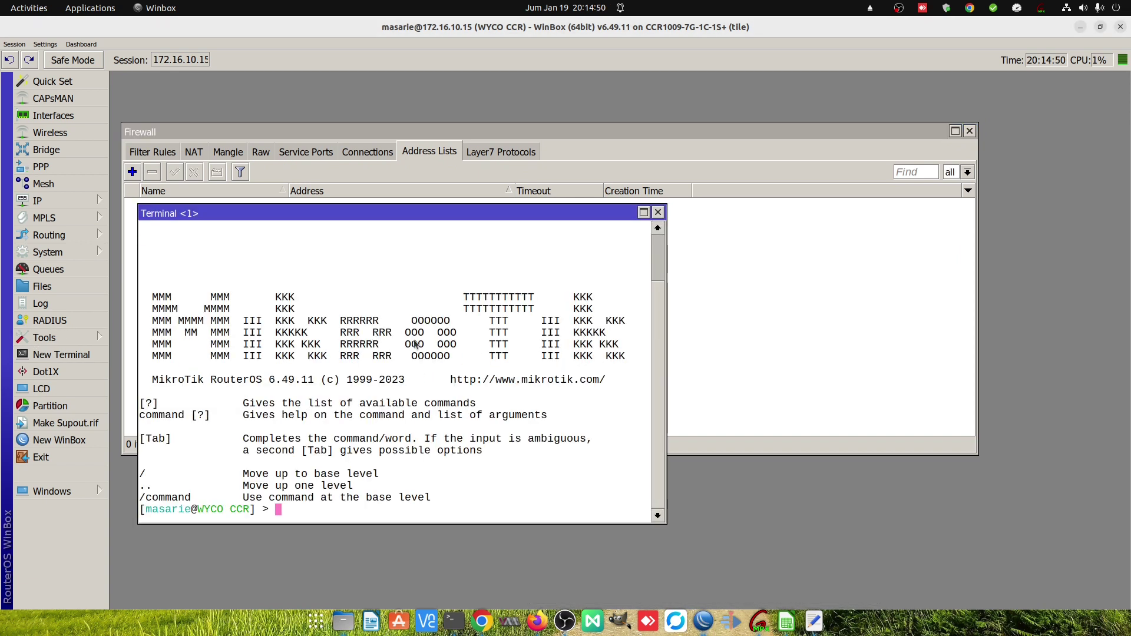
{"action": "right_click", "coordinate": [414, 344]}
{"action": "left_click", "coordinate": [439, 384]}
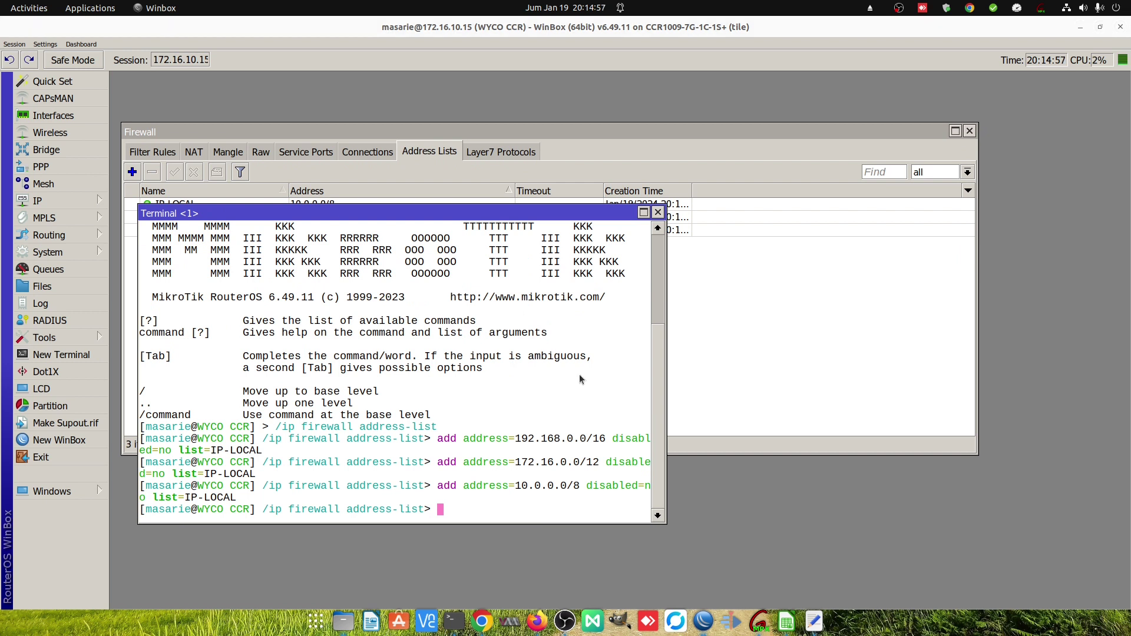
{"action": "right_click", "coordinate": [348, 340]}
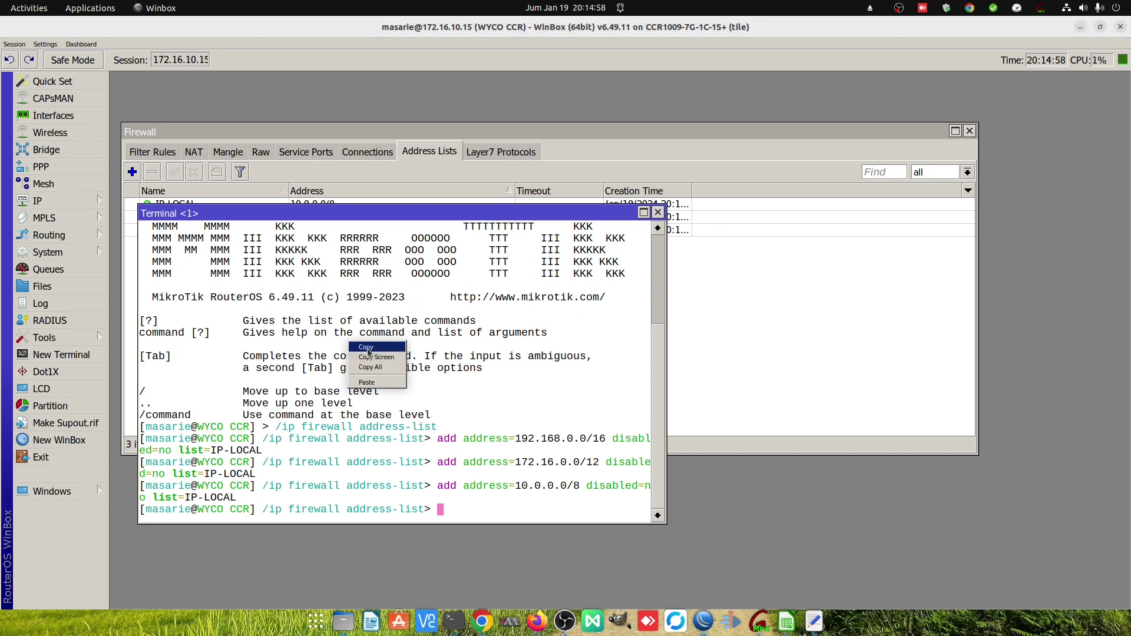
{"action": "left_click", "coordinate": [381, 386]}
{"action": "key", "text": "Return"}
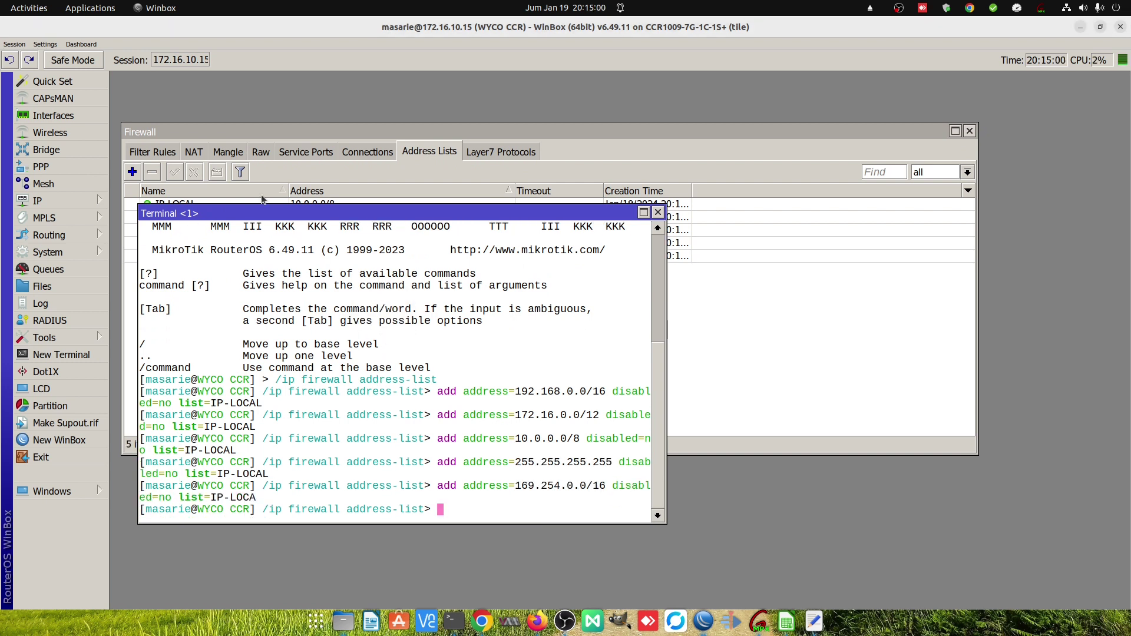
{"action": "left_click", "coordinate": [318, 134]}
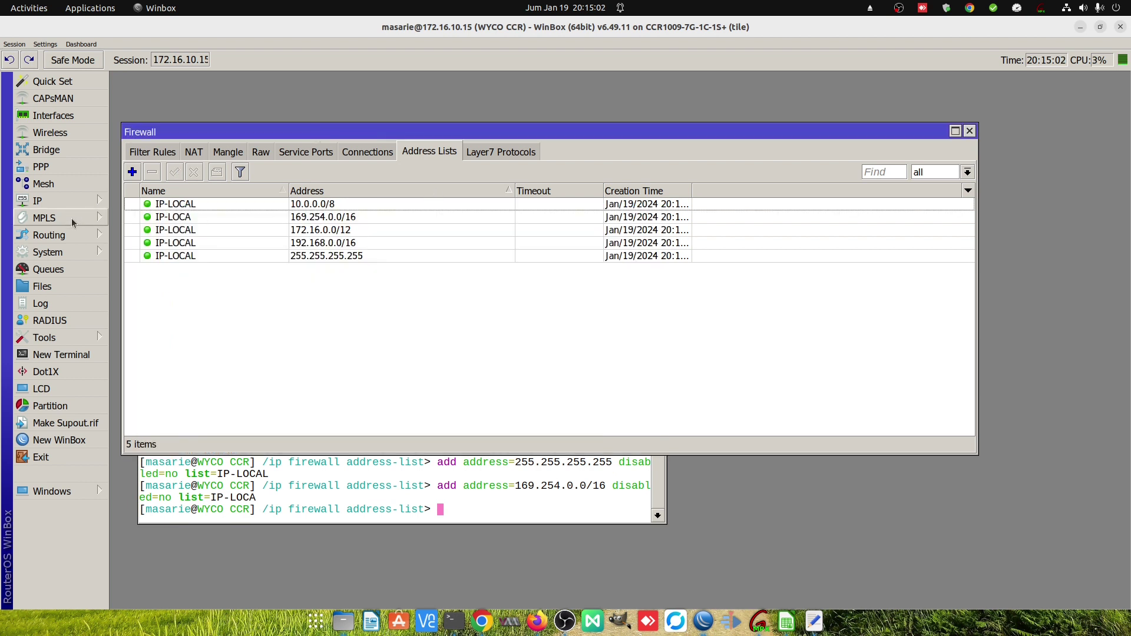
- Review the router's own IP addresses, including those on ether2, ether3 and bridge-output
{"action": "left_click", "coordinate": [58, 203]}
{"action": "left_click", "coordinate": [170, 210]}
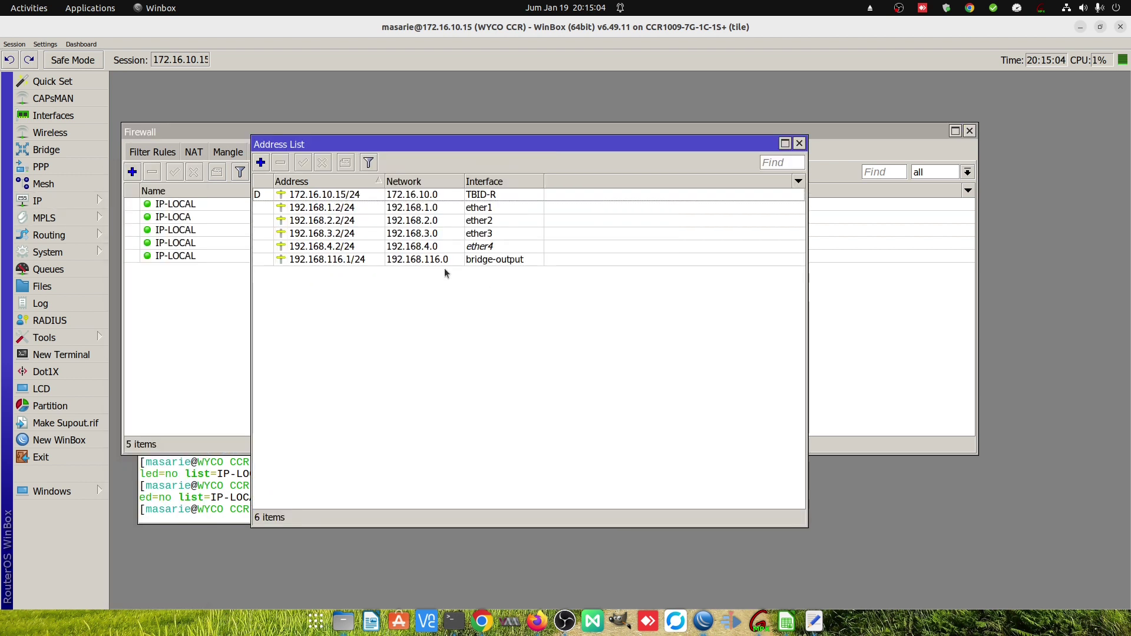
{"action": "left_click", "coordinate": [344, 257]}
{"action": "left_click", "coordinate": [342, 233]}
{"action": "left_click", "coordinate": [340, 220]}
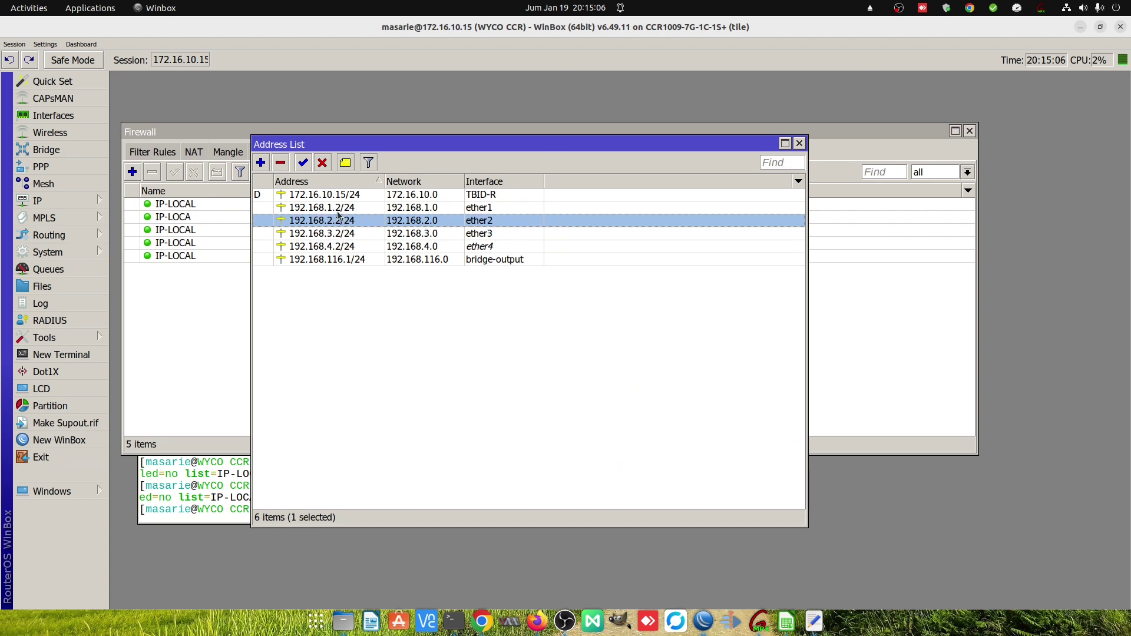
{"action": "left_click", "coordinate": [332, 197]}
{"action": "left_click", "coordinate": [345, 259]}
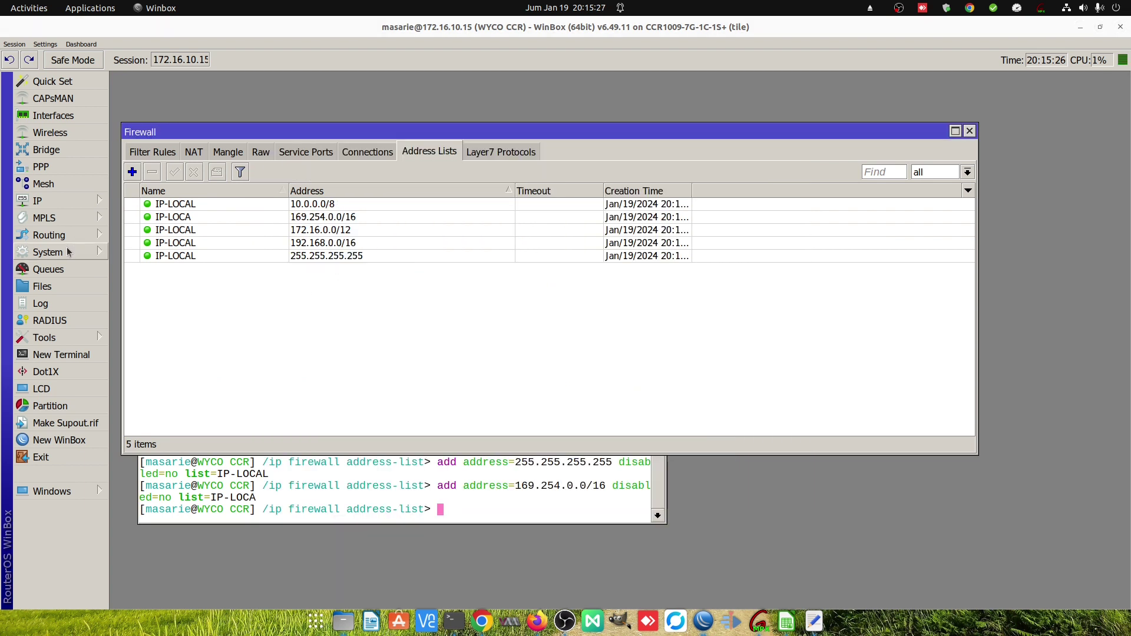
- Create a schedule "IP SCRAP | Tembolok.ID" with a 00:03:00 interval and the pasted IP scrapper script, and save it
{"action": "left_click", "coordinate": [67, 252]}
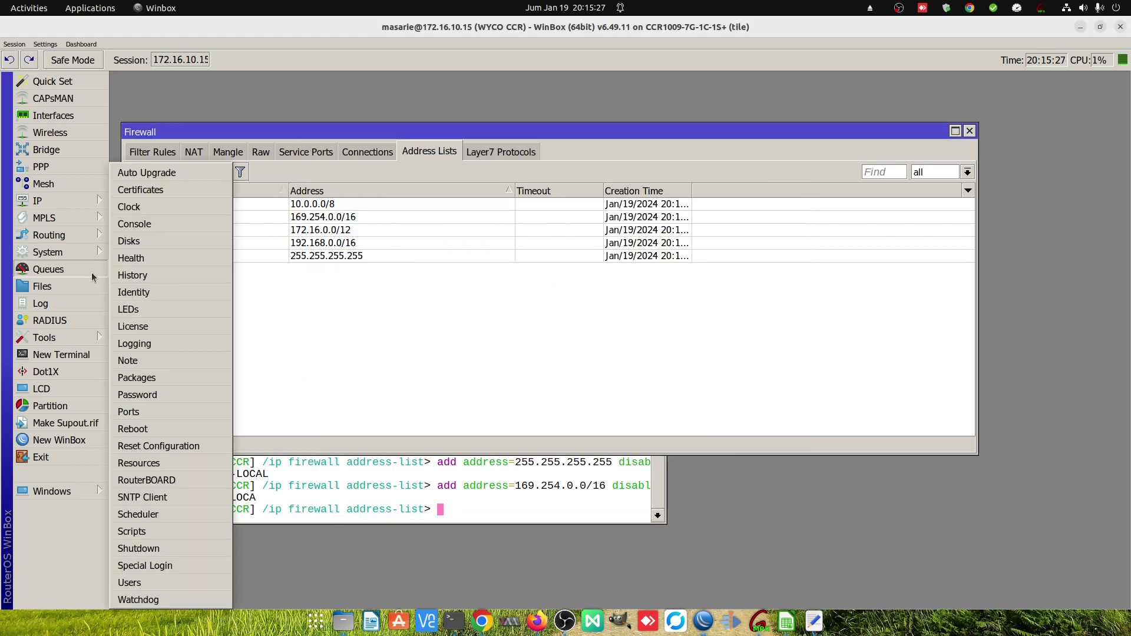
{"action": "left_click", "coordinate": [161, 510]}
{"action": "left_click", "coordinate": [286, 267]}
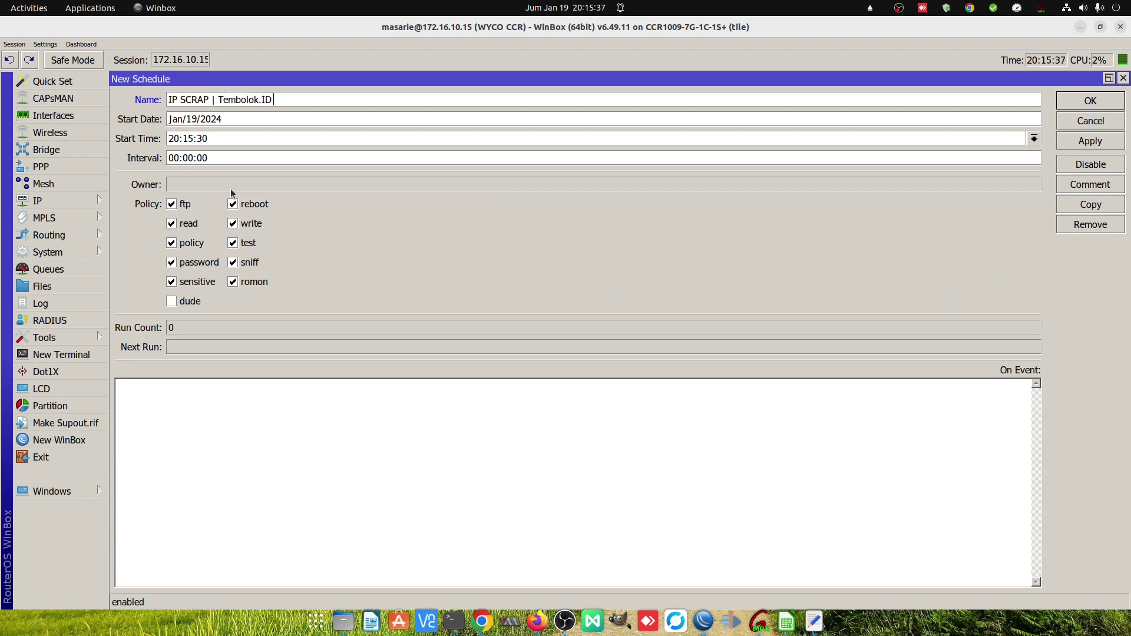
{"action": "key", "text": "BackSpace"}
{"action": "type", "text": "3"}
{"action": "key", "text": "ctrl+v"}
{"action": "scroll", "coordinate": [252, 437], "scroll_direction": "up", "scroll_amount": 10}
{"action": "scroll", "coordinate": [574, 483], "scroll_direction": "down", "scroll_amount": 3}
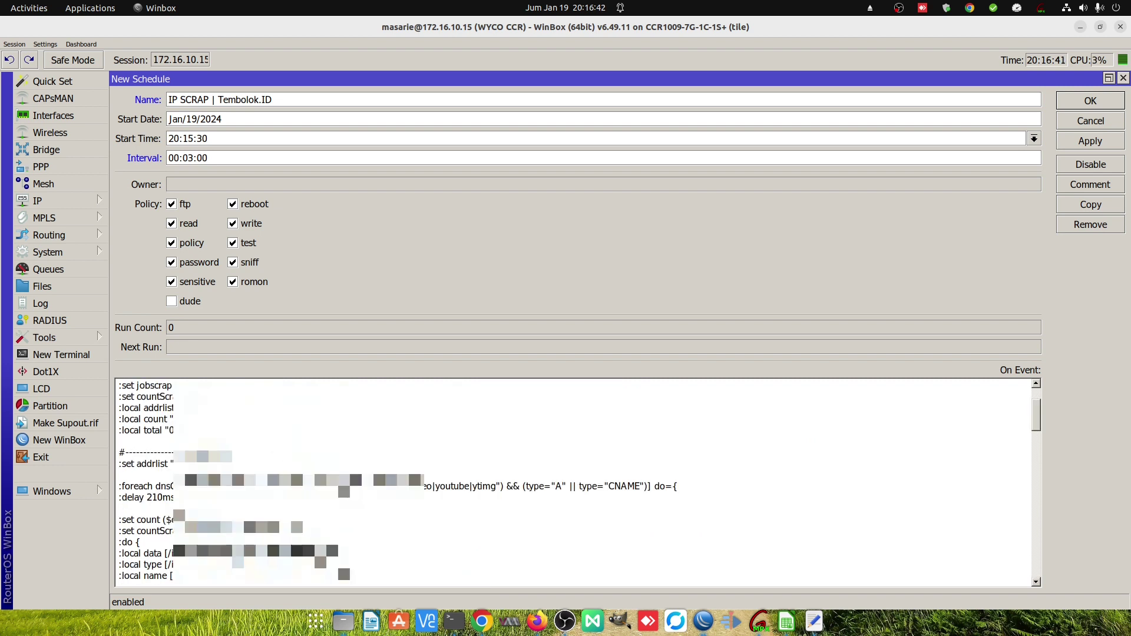
{"action": "scroll", "coordinate": [575, 483], "scroll_direction": "up", "scroll_amount": 5}
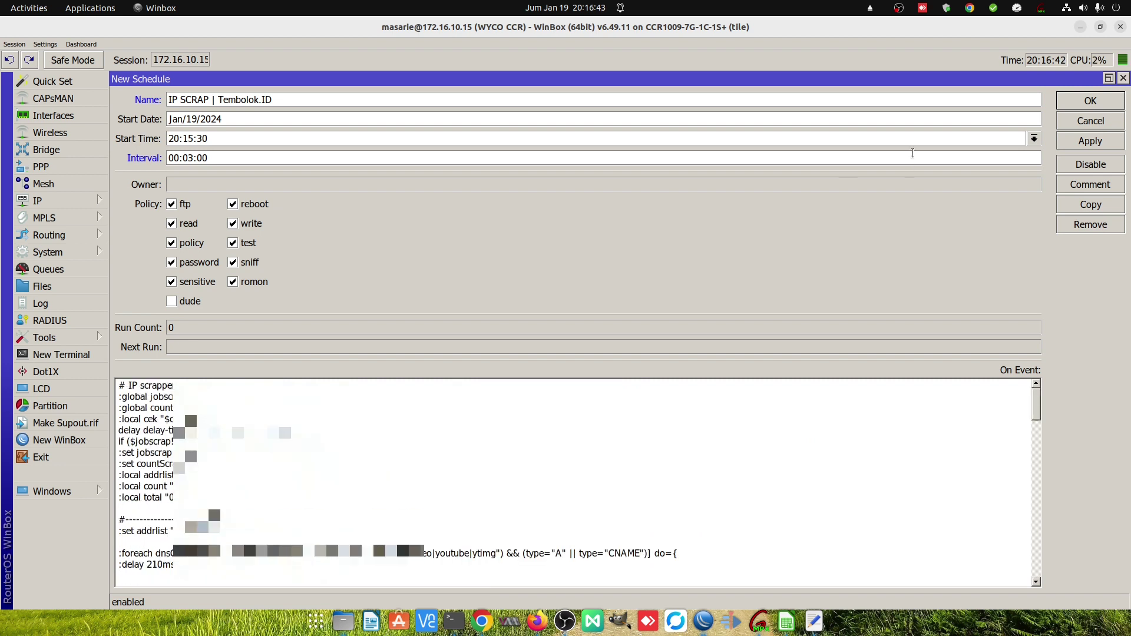
{"action": "left_click", "coordinate": [1079, 109]}
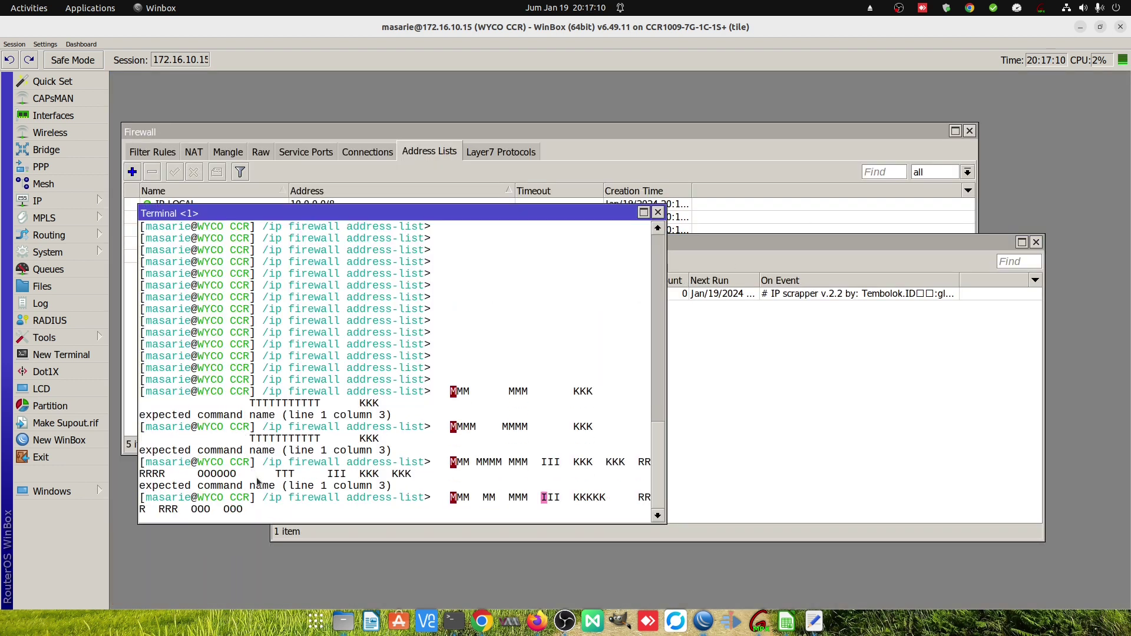
- Paste the scripts that add the template's raw firewall rules and mangle rules into the terminal
{"action": "key", "text": "ctrl+v"}
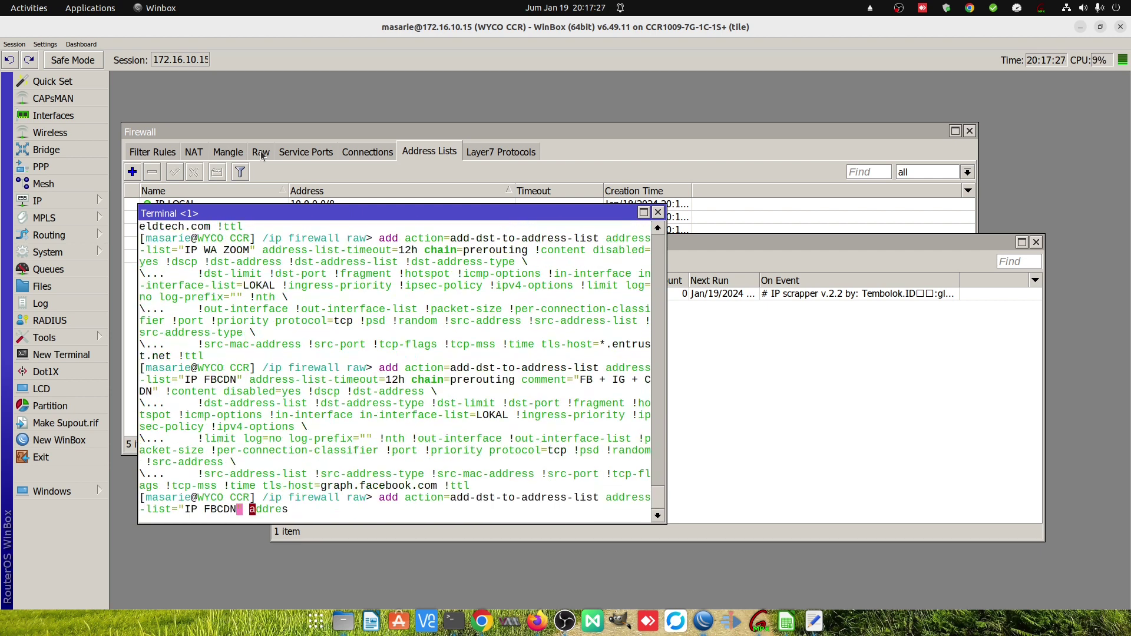
{"action": "left_click", "coordinate": [537, 623]}
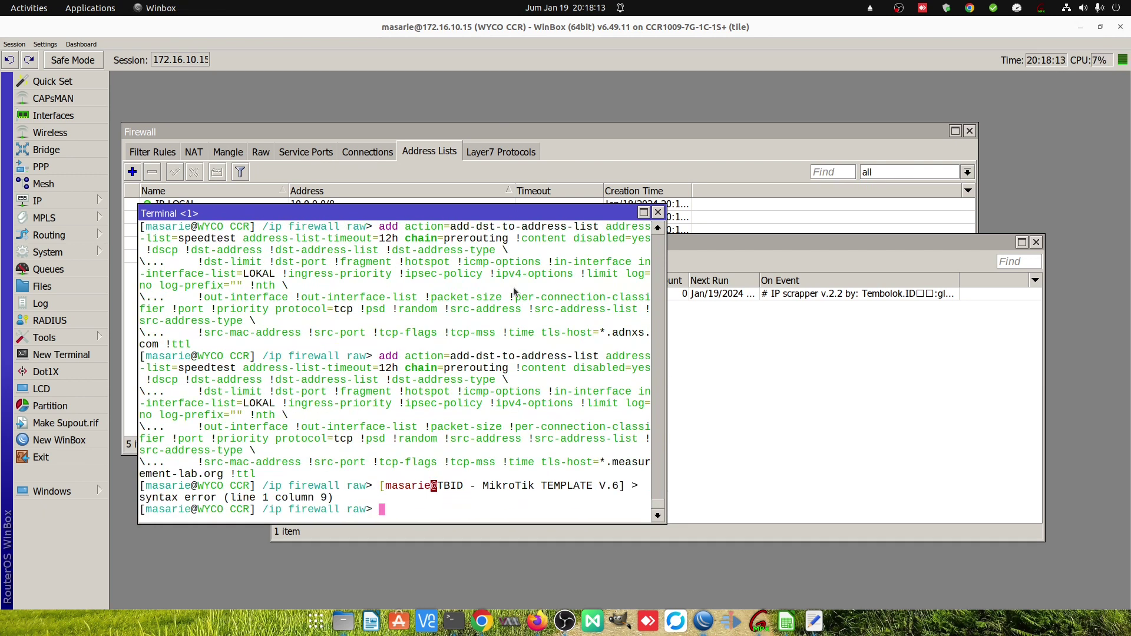
{"action": "right_click", "coordinate": [518, 298]}
{"action": "left_click", "coordinate": [533, 312]}
- Enable all raw firewall rules in the FB + IG + CDN group
{"action": "left_click", "coordinate": [260, 151]}
{"action": "left_click", "coordinate": [274, 358]}
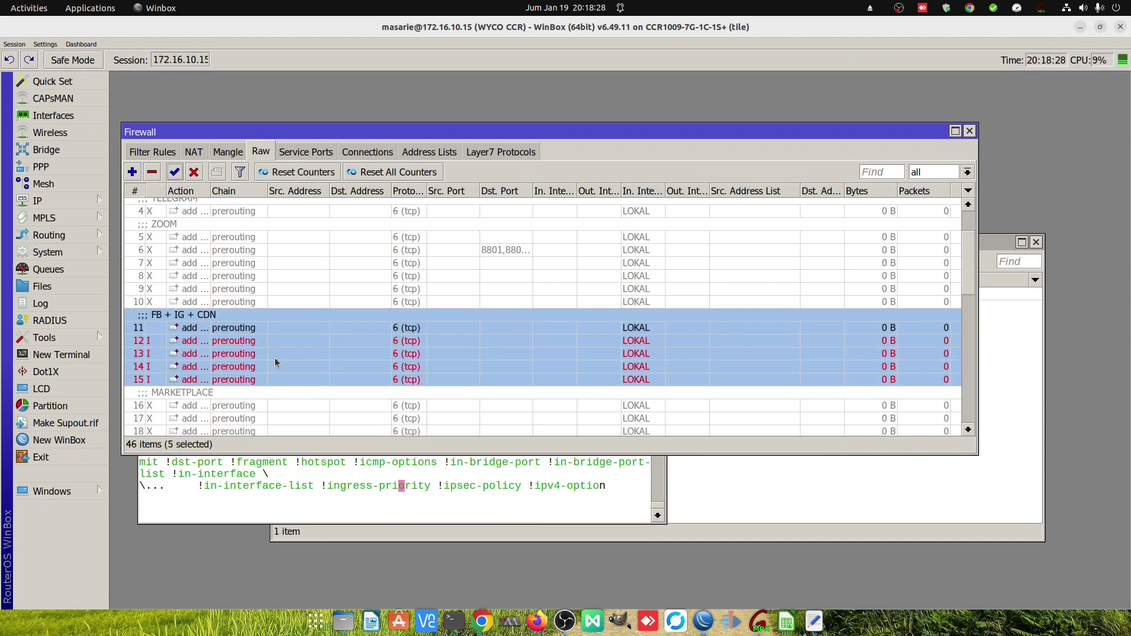
{"action": "left_click", "coordinate": [207, 386], "text": "shift"}
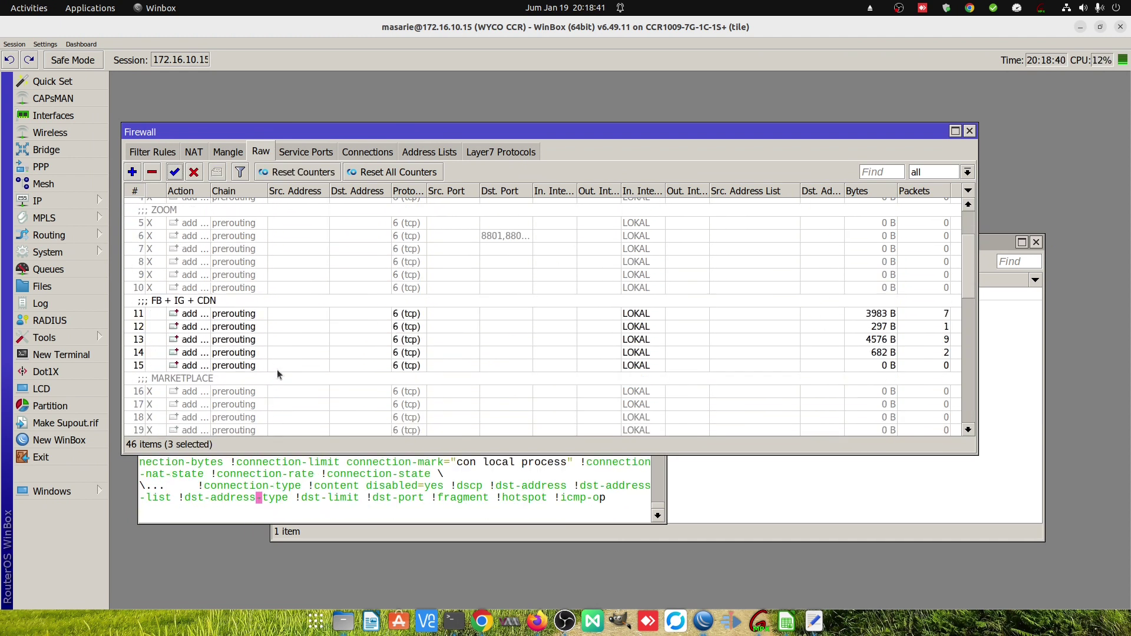
- Remove the Local Process, TEST INTERNET, SP Test and WA ZOOM mangle rules, and enable the CON LOKAL prerouting and BYPASS LOCAL ROUTING rules
{"action": "left_click", "coordinate": [228, 151]}
{"action": "left_click", "coordinate": [217, 346]}
{"action": "left_click", "coordinate": [217, 375], "text": "shift"}
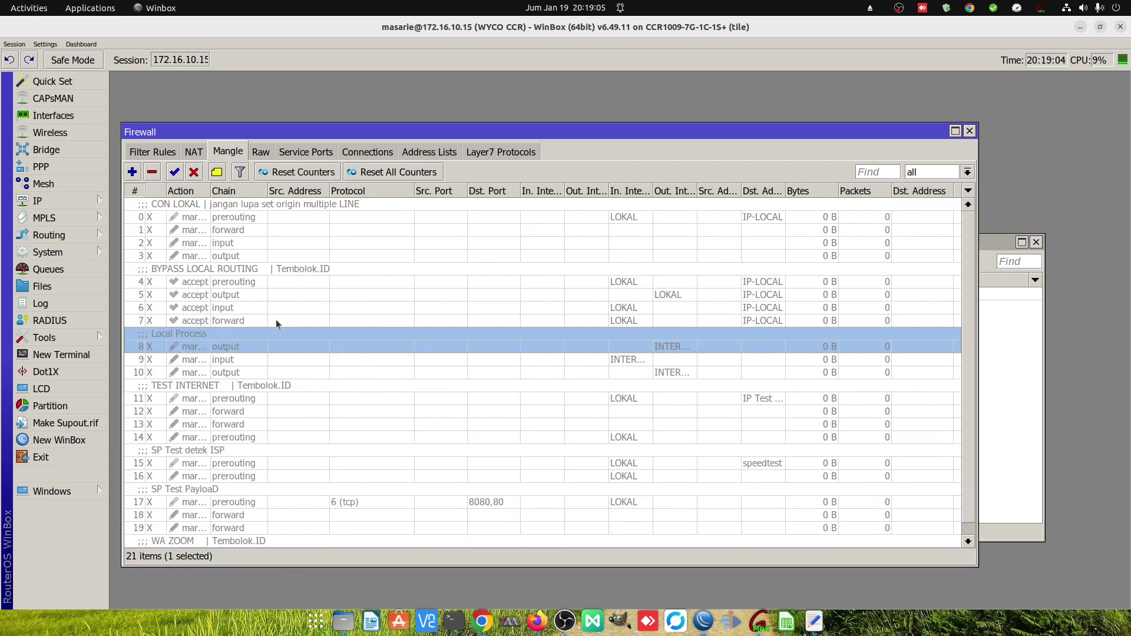
{"action": "key", "text": "Home"}
{"action": "left_click", "coordinate": [228, 320], "text": "shift"}
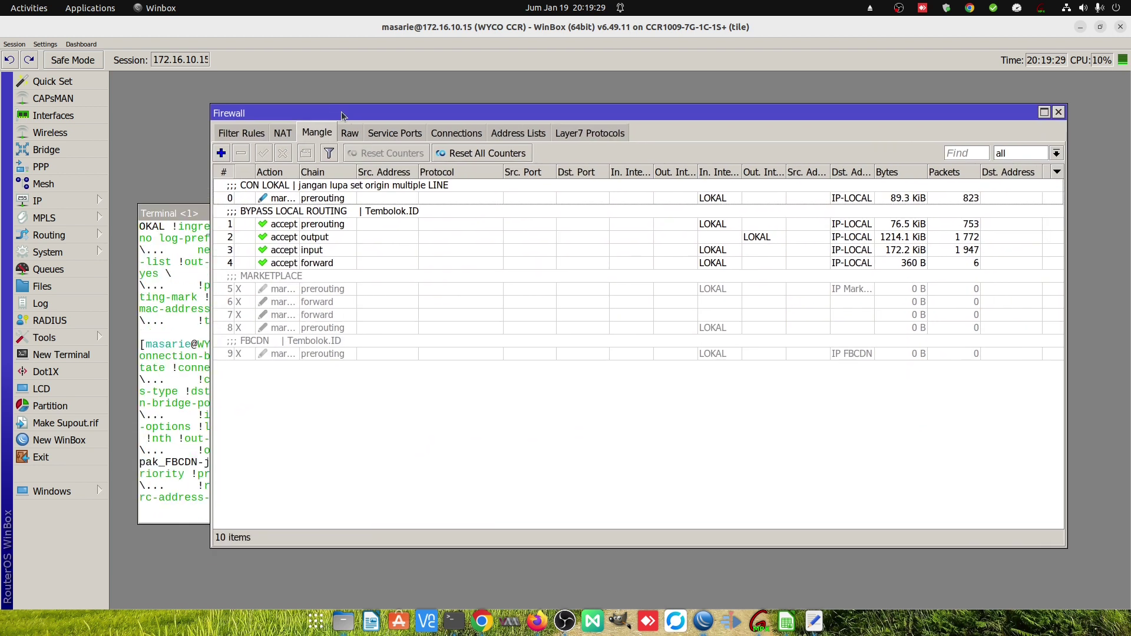
- Filter the address lists to IP YOUTUBE, examine its entries, and look over the other firewall rule lists
{"action": "left_click", "coordinate": [518, 133]}
{"action": "left_click", "coordinate": [1056, 153]}
{"action": "left_click", "coordinate": [1001, 177]}
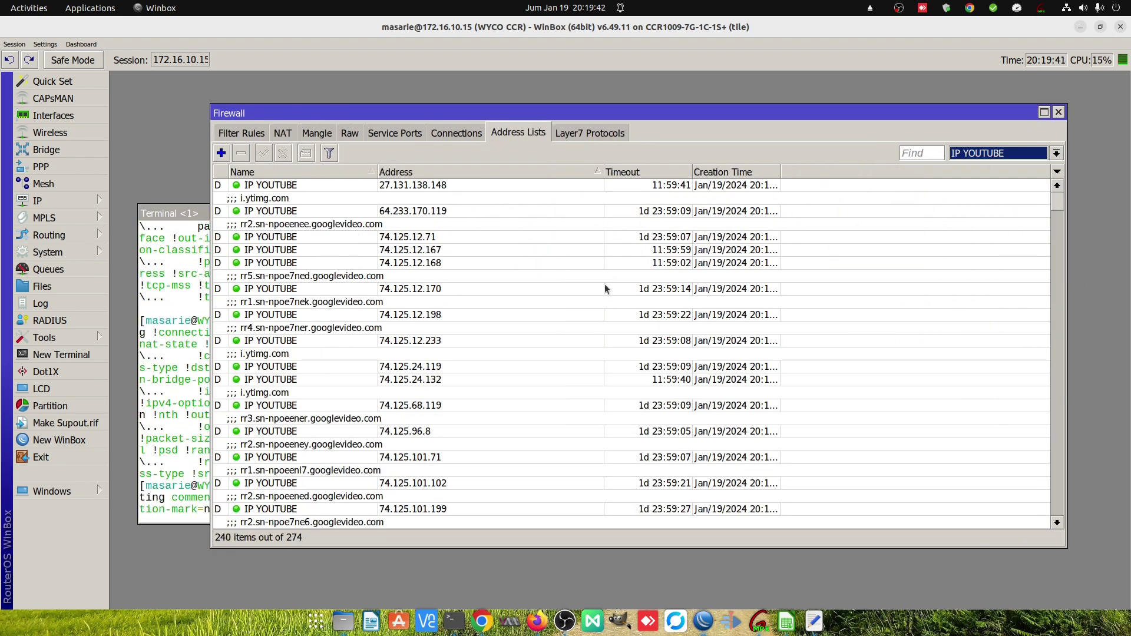
{"action": "left_click", "coordinate": [350, 133]}
{"action": "left_click_drag", "start_coordinate": [353, 113], "coordinate": [369, 110]}
{"action": "left_click", "coordinate": [263, 132]}
- Remove the two forward rules from the YOUTUBE mangle group and enable its two prerouting rules
{"action": "left_click", "coordinate": [332, 131]}
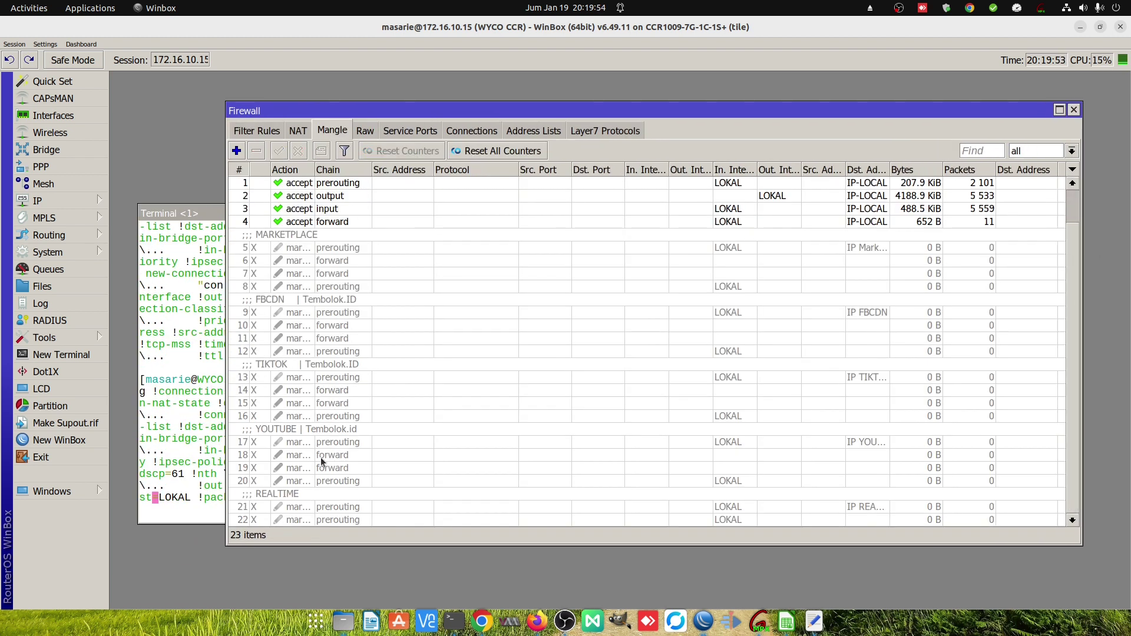
{"action": "double_click", "coordinate": [321, 455]}
{"action": "left_click", "coordinate": [934, 264]}
{"action": "left_click", "coordinate": [1001, 172]}
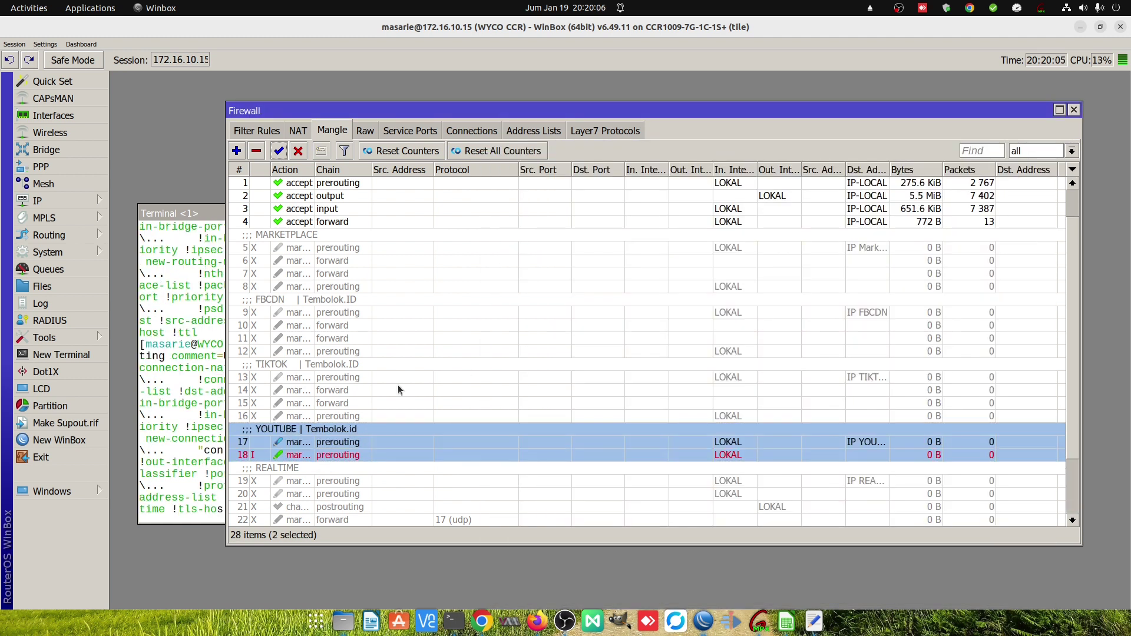
- Check the current traffic on ether2 in the interface list, and close the list
{"action": "left_click", "coordinate": [53, 115]}
{"action": "left_click", "coordinate": [526, 216]}
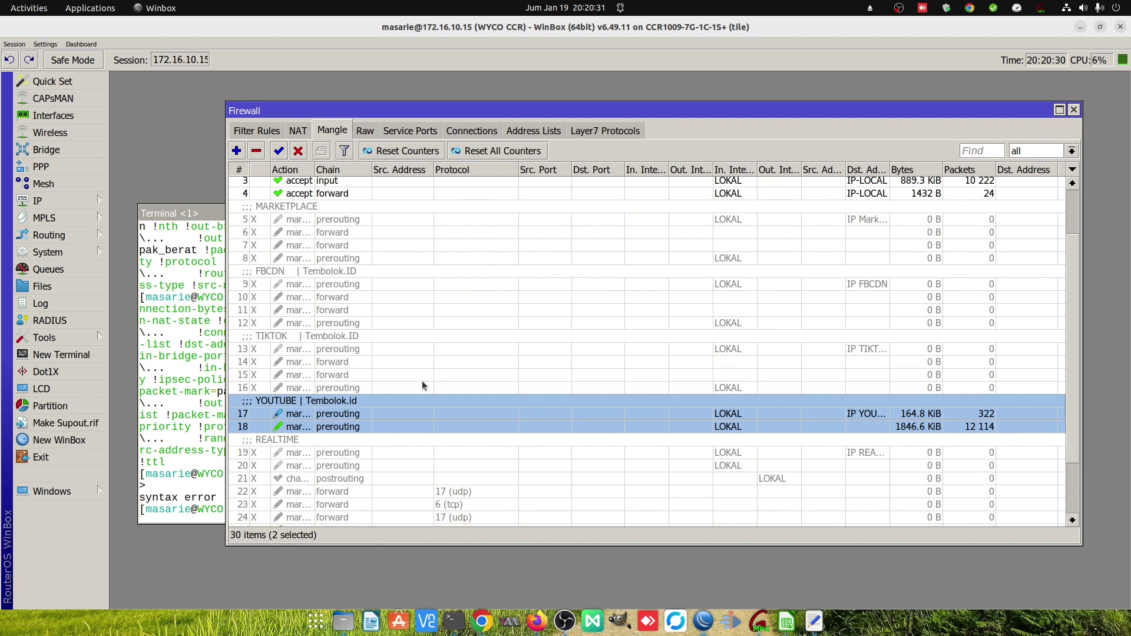
{"action": "left_click", "coordinate": [53, 116]}
{"action": "left_click", "coordinate": [530, 217]}
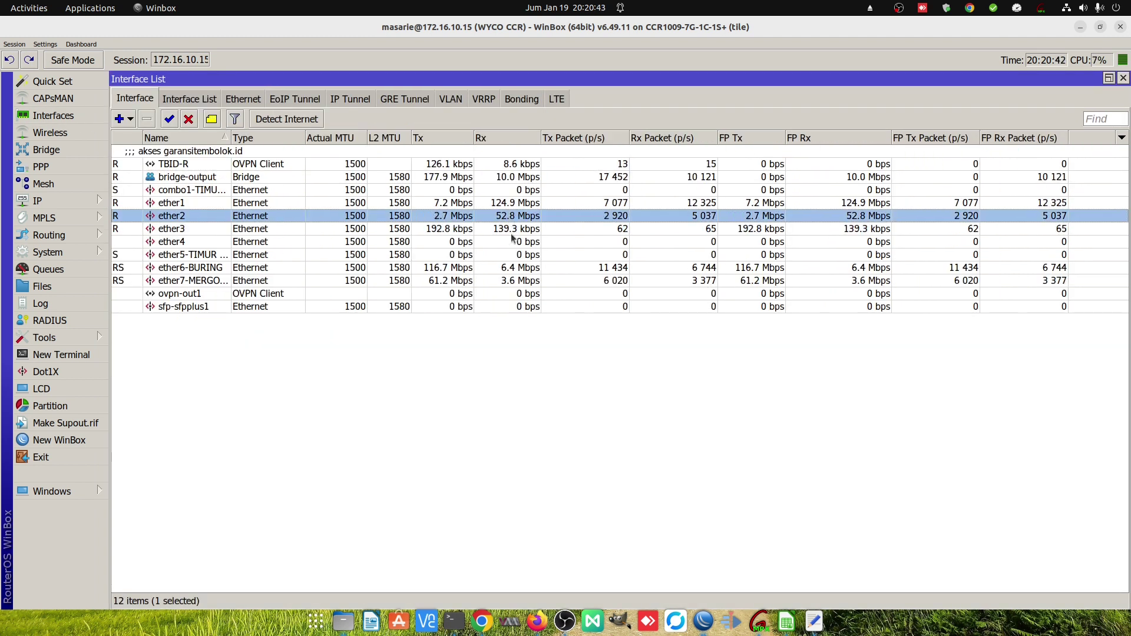
{"action": "left_click", "coordinate": [1123, 78]}
- Remove the REALTIME mangle rules and the forward rules of the MARKETPLACE, FBCDN and TIKTOK groups, and open the second FBCDN rule
{"action": "left_click", "coordinate": [330, 377]}
{"action": "left_click", "coordinate": [329, 520], "text": "shift"}
{"action": "left_click", "coordinate": [256, 152]}
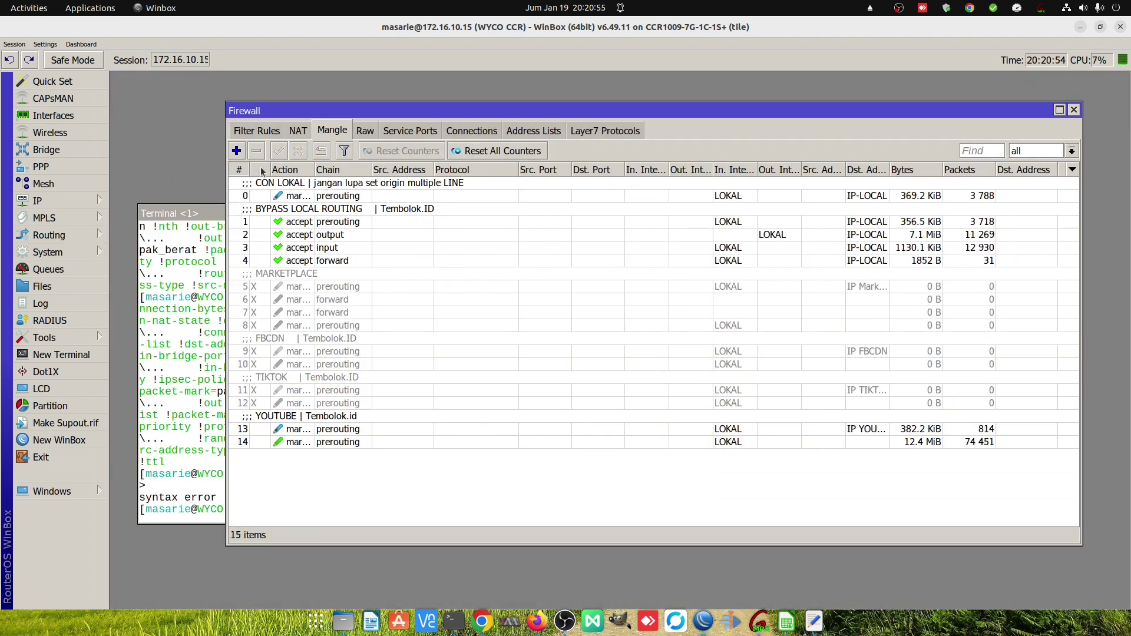
{"action": "left_click", "coordinate": [325, 327]}
{"action": "double_click", "coordinate": [323, 338]}
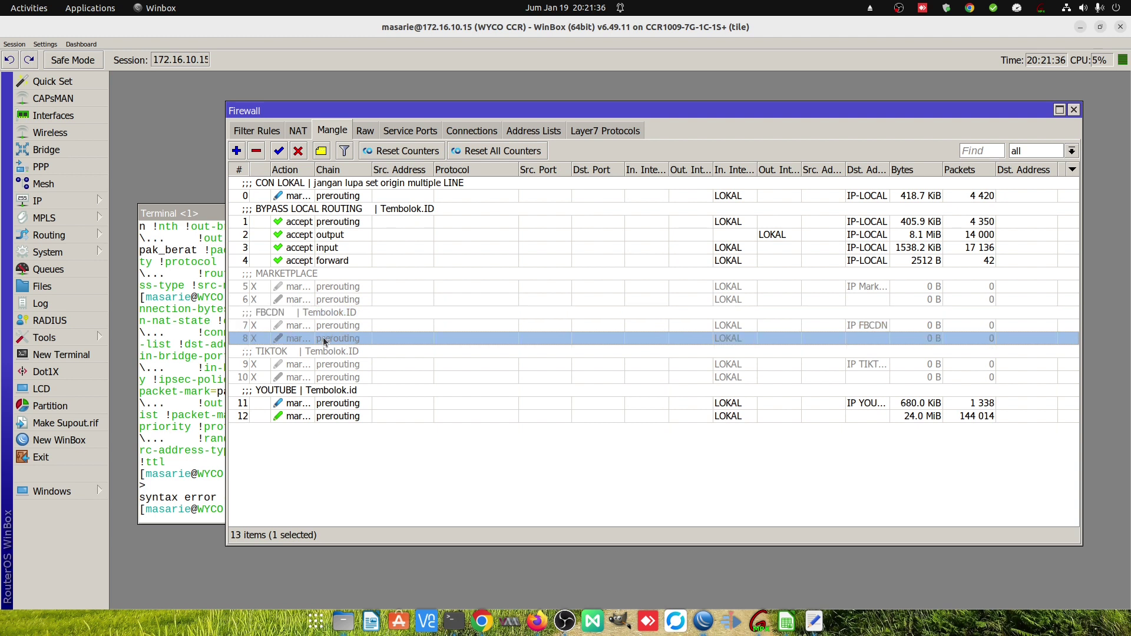
- Set the second FBCDN mangle rule's new routing mark to ke ISP3, and select both FBCDN rules
{"action": "left_click", "coordinate": [939, 266]}
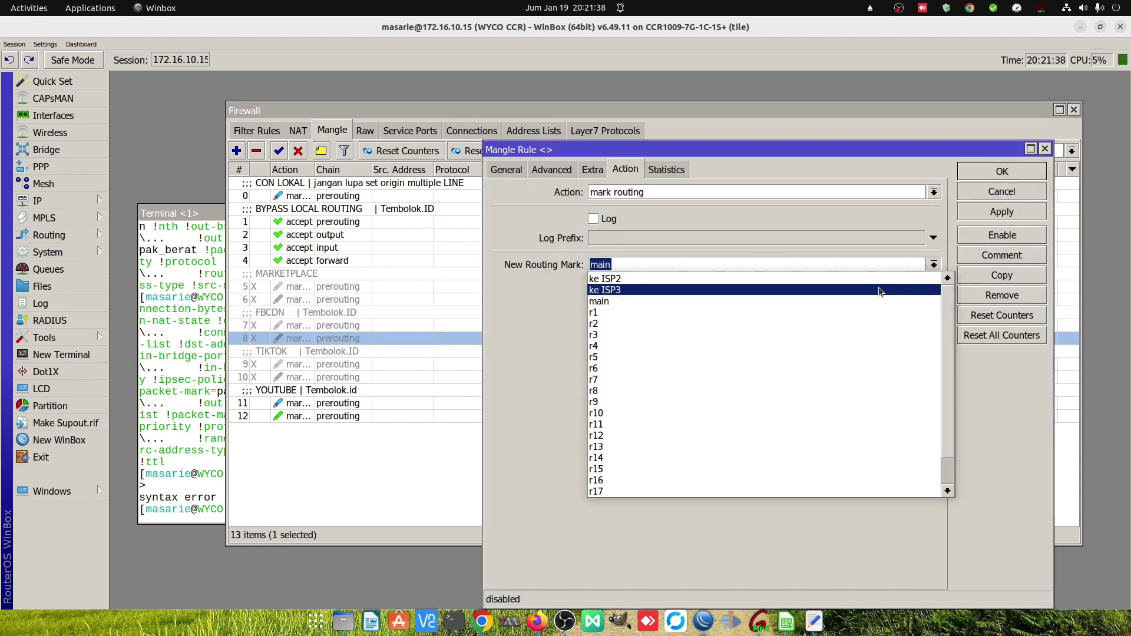
{"action": "left_click", "coordinate": [881, 290]}
{"action": "left_click", "coordinate": [989, 172]}
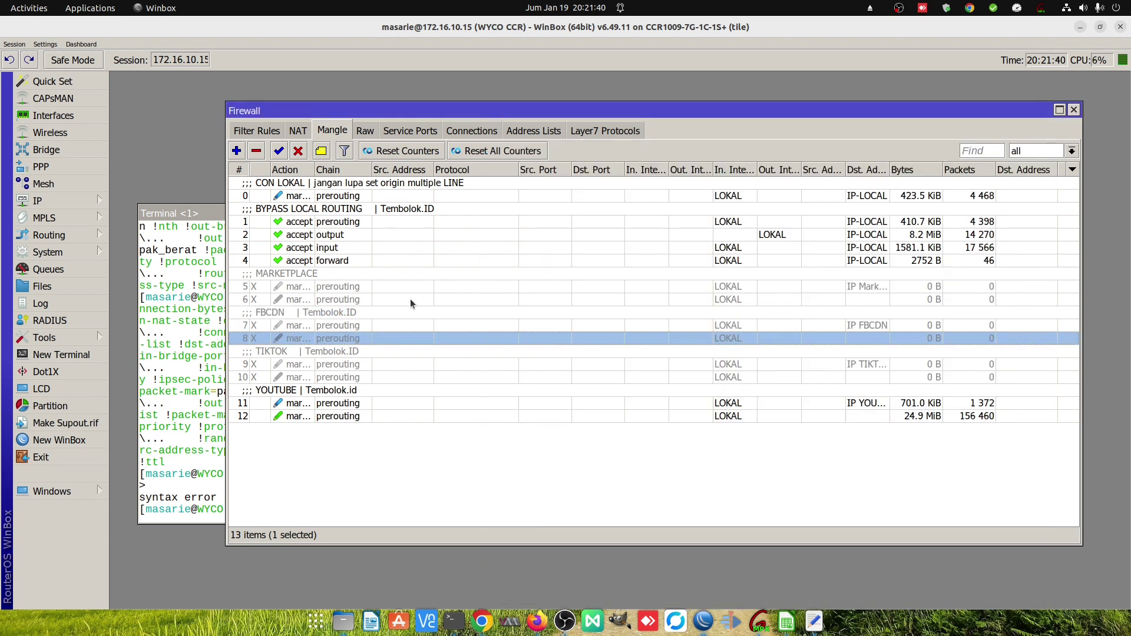
{"action": "left_click", "coordinate": [328, 324], "text": "shift"}
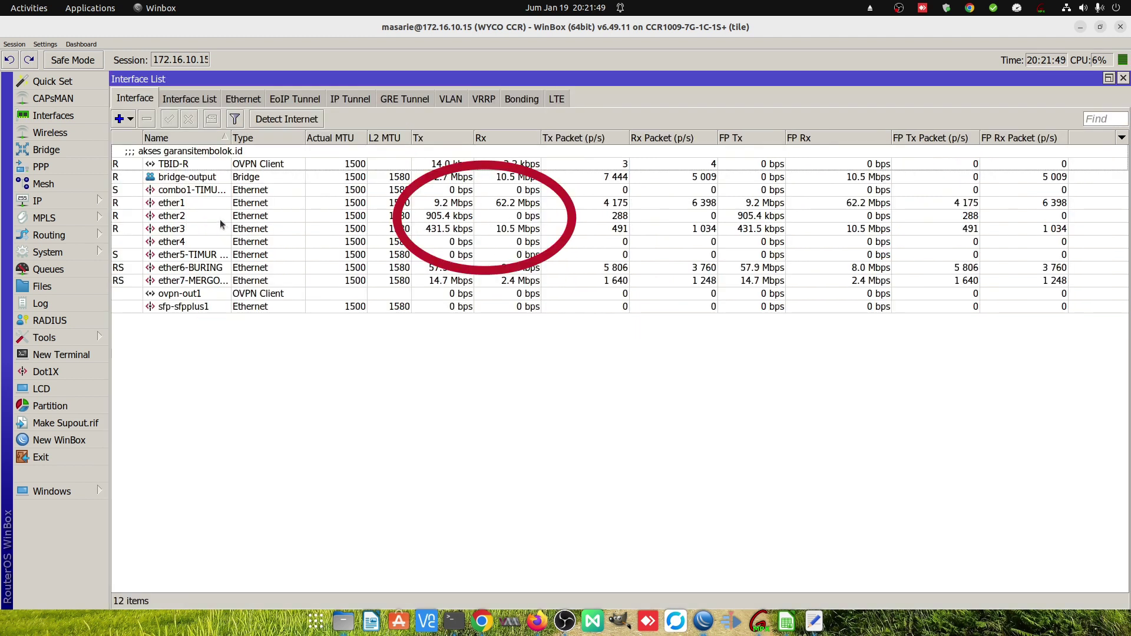
- Check the current traffic on ether3 and ether2 in the interface list
{"action": "left_click", "coordinate": [220, 219]}
{"action": "left_click", "coordinate": [448, 227]}
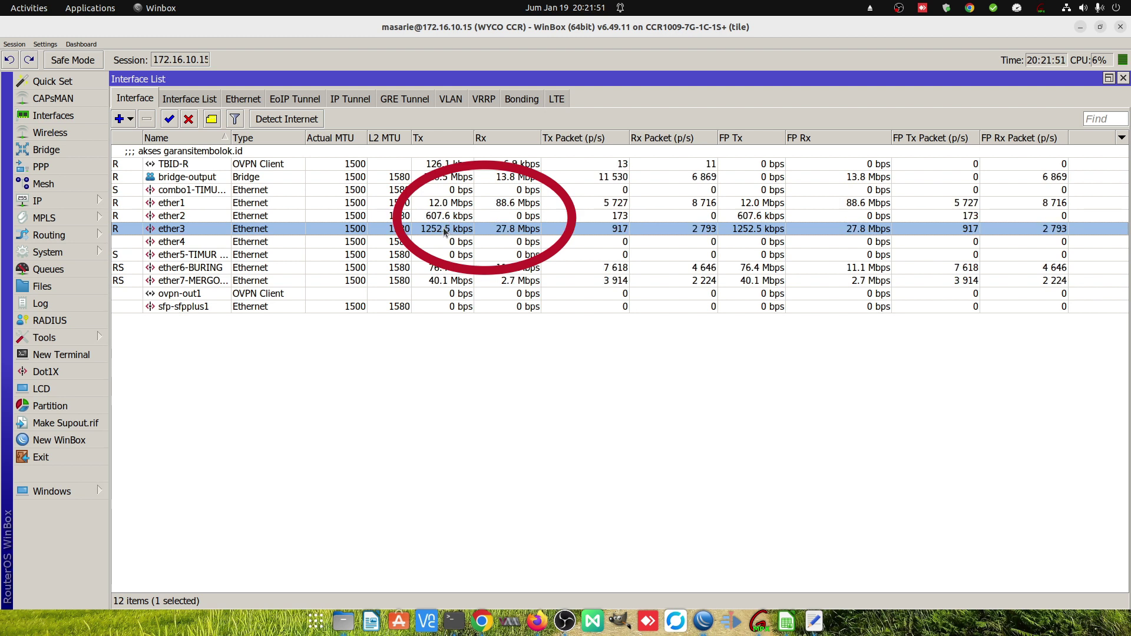
{"action": "left_click", "coordinate": [434, 217]}
- Open the route list and examine the default, backup, routing-marked and gateway-check routes
{"action": "left_click", "coordinate": [65, 202]}
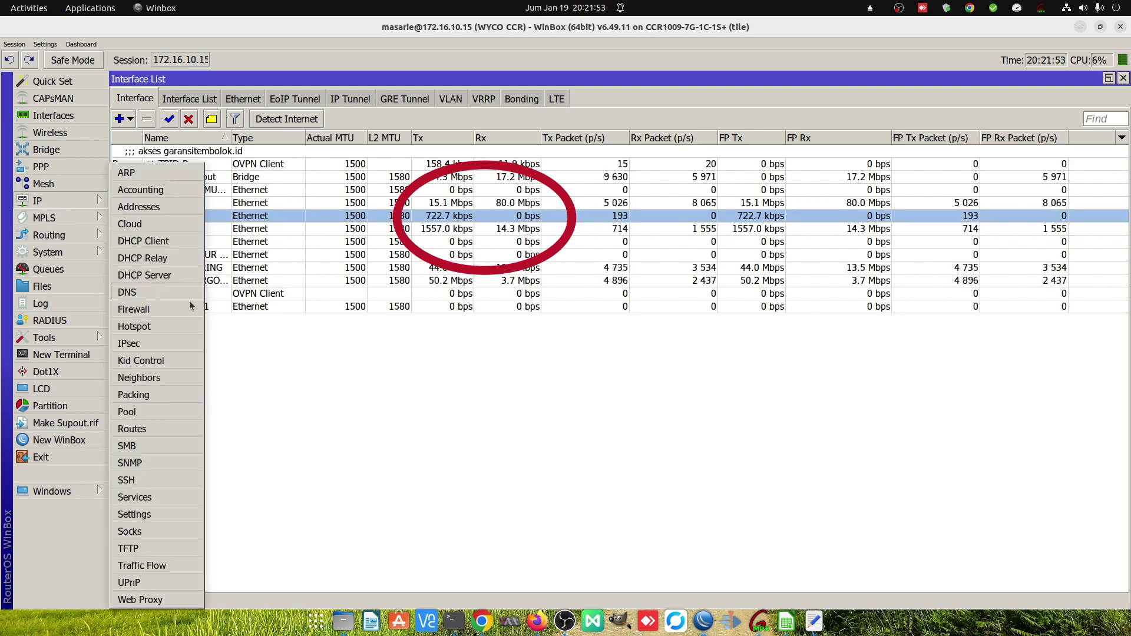
{"action": "left_click", "coordinate": [157, 431]}
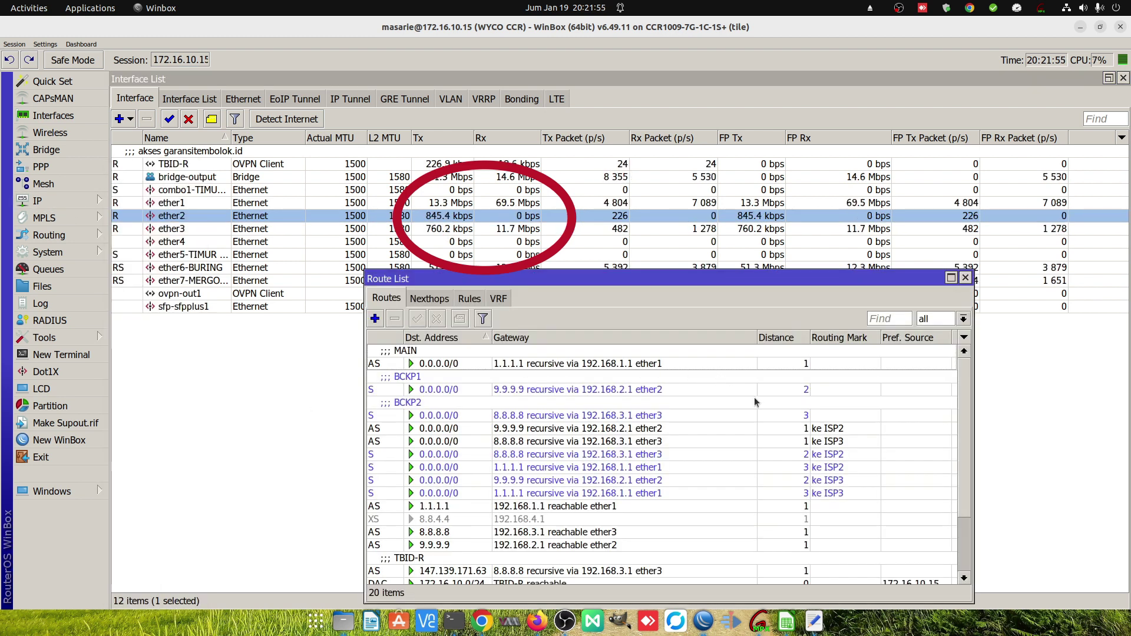
{"action": "scroll", "coordinate": [819, 481], "scroll_direction": "down", "scroll_amount": 2}
{"action": "scroll", "coordinate": [820, 482], "scroll_direction": "up", "scroll_amount": 2}
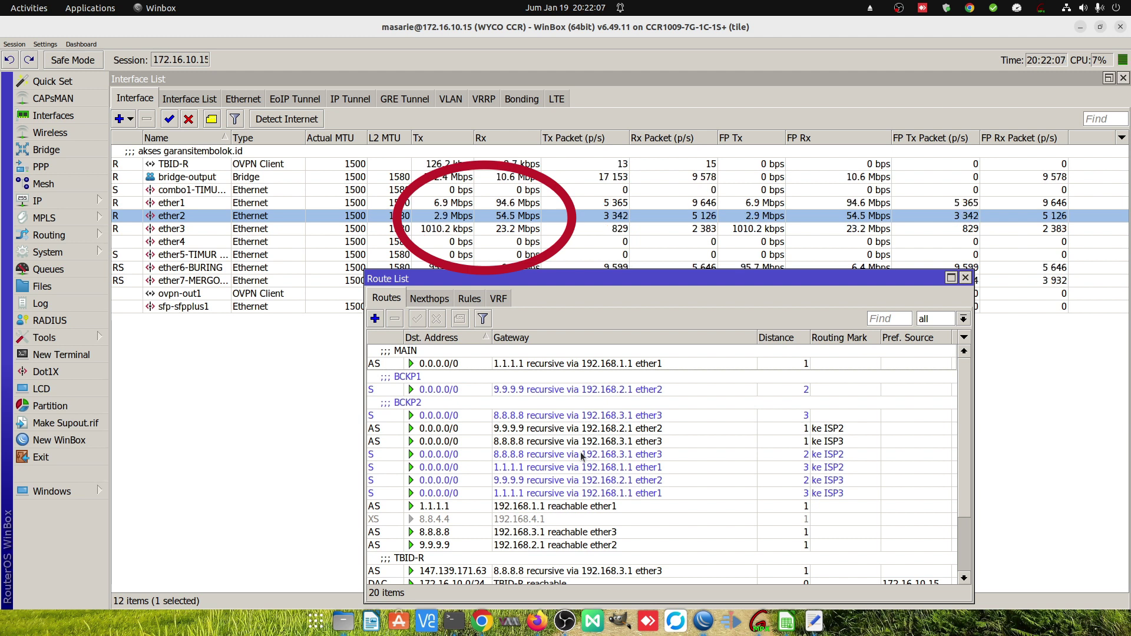
{"action": "scroll", "coordinate": [605, 516], "scroll_direction": "down", "scroll_amount": 2}
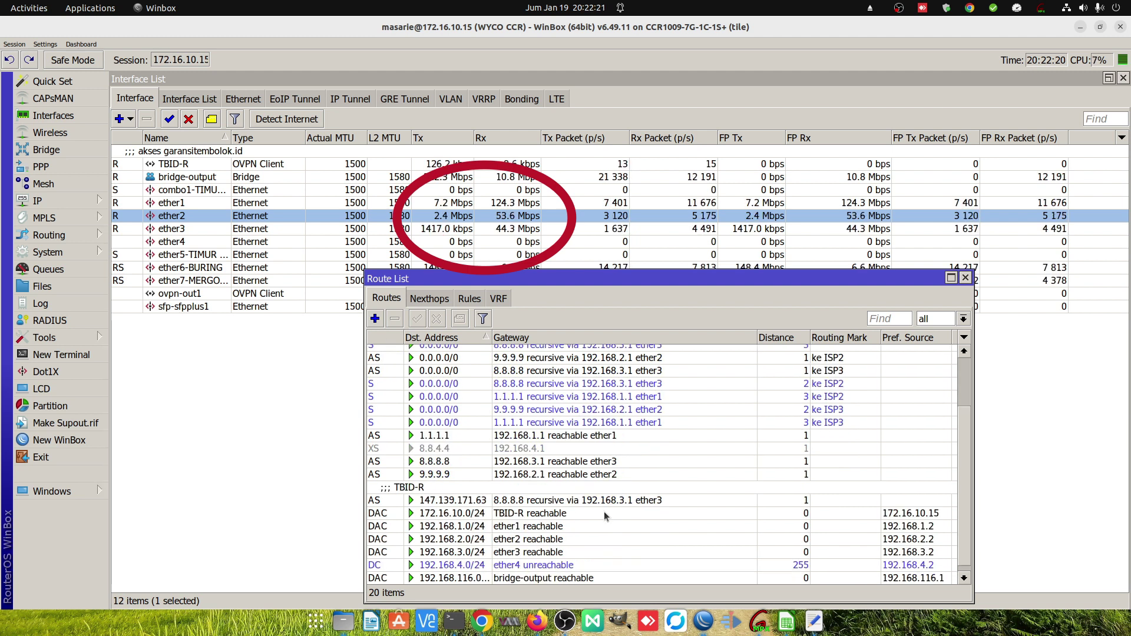
{"action": "scroll", "coordinate": [603, 512], "scroll_direction": "up", "scroll_amount": 2}
{"action": "scroll", "coordinate": [603, 511], "scroll_direction": "down", "scroll_amount": 1}
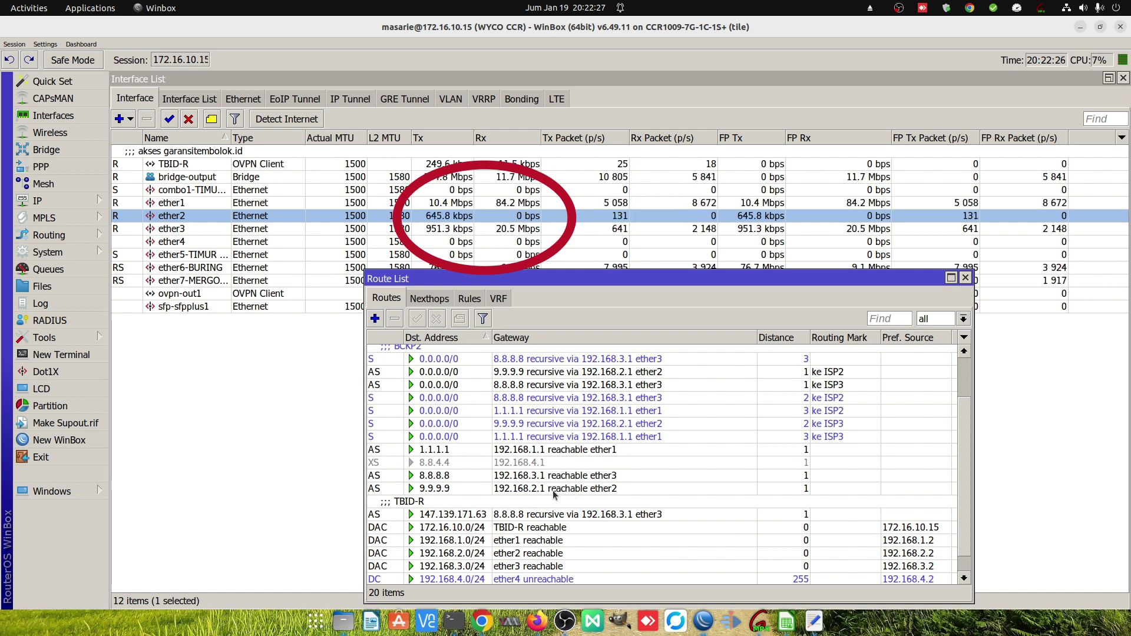
- Open the 9.9.9.9 route via 192.168.2.1, copy its destination address, and close the route without changes
{"action": "left_click", "coordinate": [535, 489]}
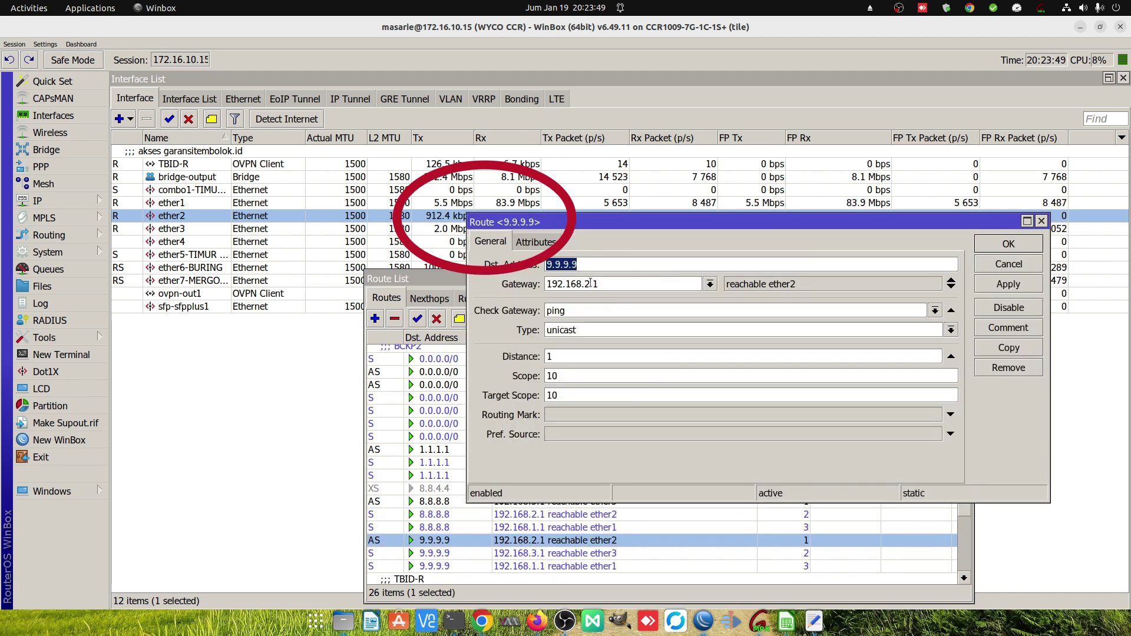
{"action": "right_click", "coordinate": [565, 264]}
{"action": "left_click", "coordinate": [596, 285]}
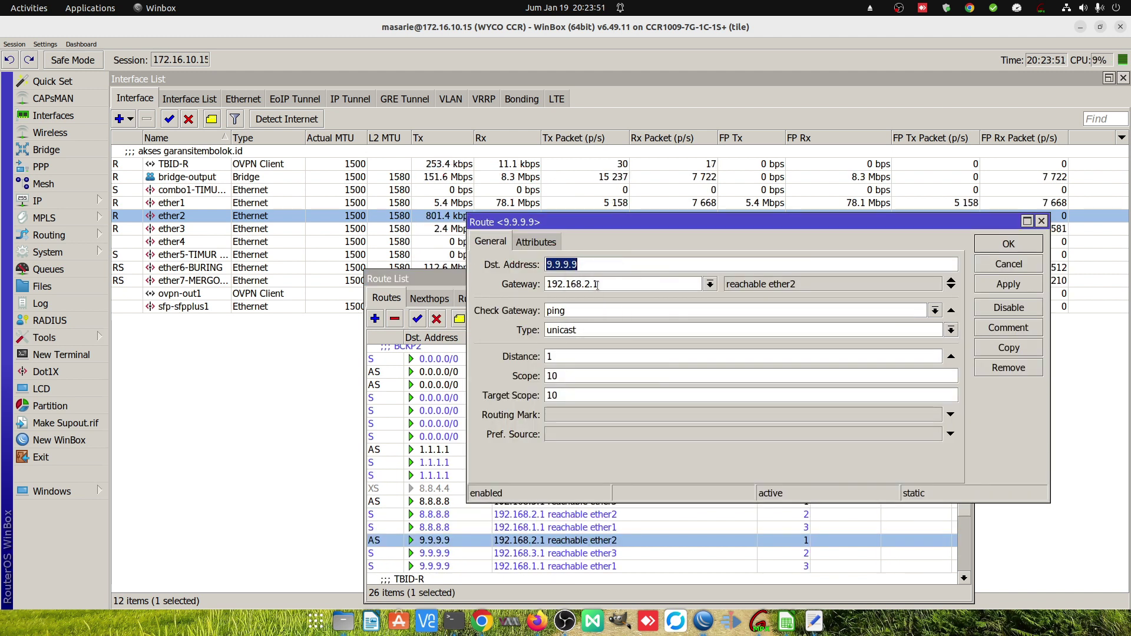
{"action": "key", "text": "Escape"}
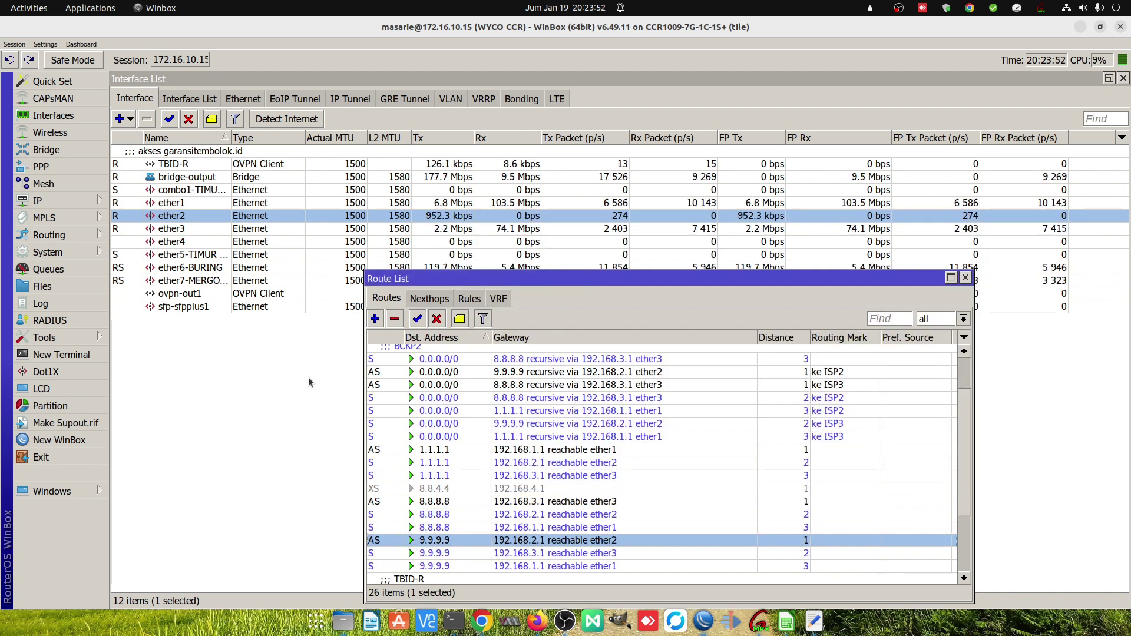
- Ping 9.9.9.9 from a new terminal, and shrink and move its window to keep the interface and route lists in view
{"action": "left_click", "coordinate": [79, 356]}
{"action": "type", "text": "ping"}
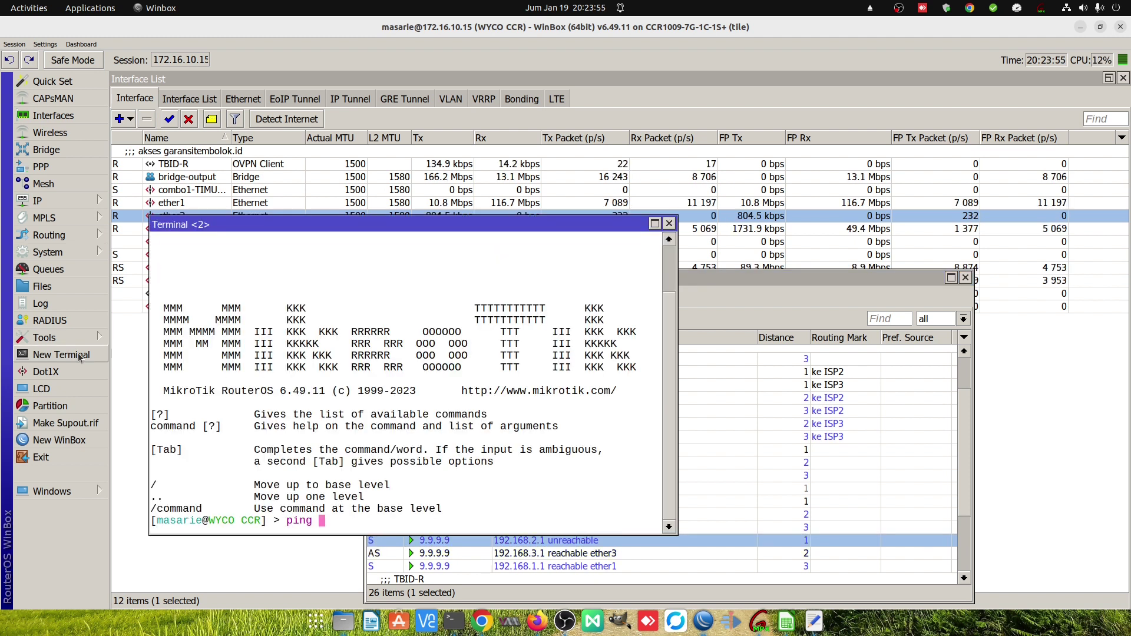
{"action": "right_click", "coordinate": [324, 274]}
{"action": "left_click", "coordinate": [343, 312]}
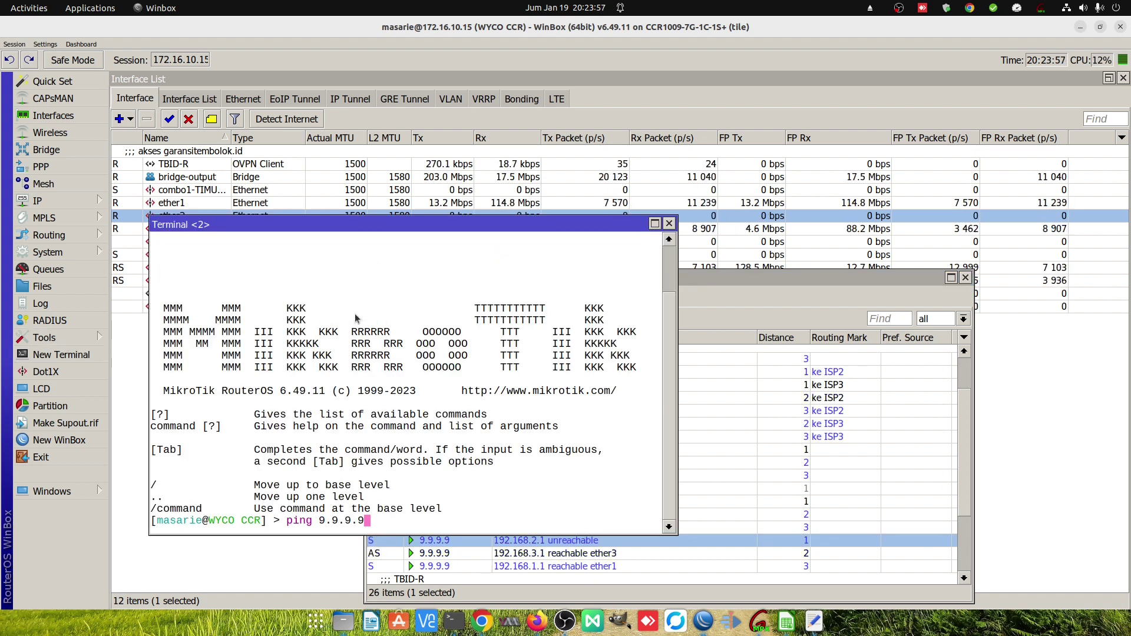
{"action": "key", "text": "Return"}
{"action": "left_click_drag", "start_coordinate": [494, 229], "coordinate": [486, 268]}
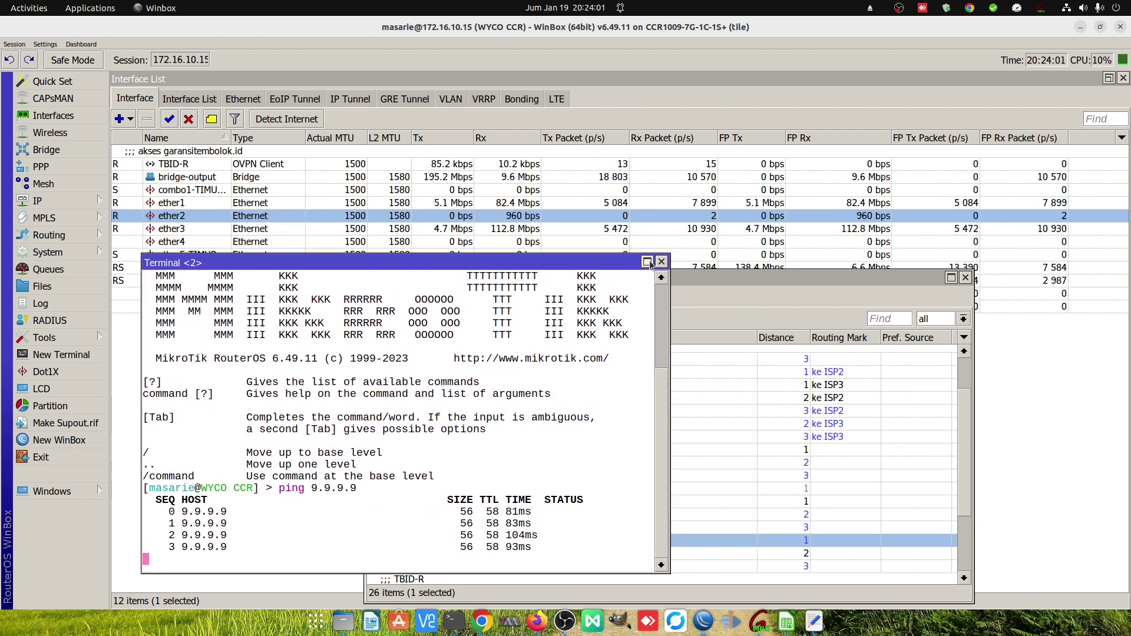
{"action": "left_click_drag", "start_coordinate": [669, 256], "coordinate": [634, 332]}
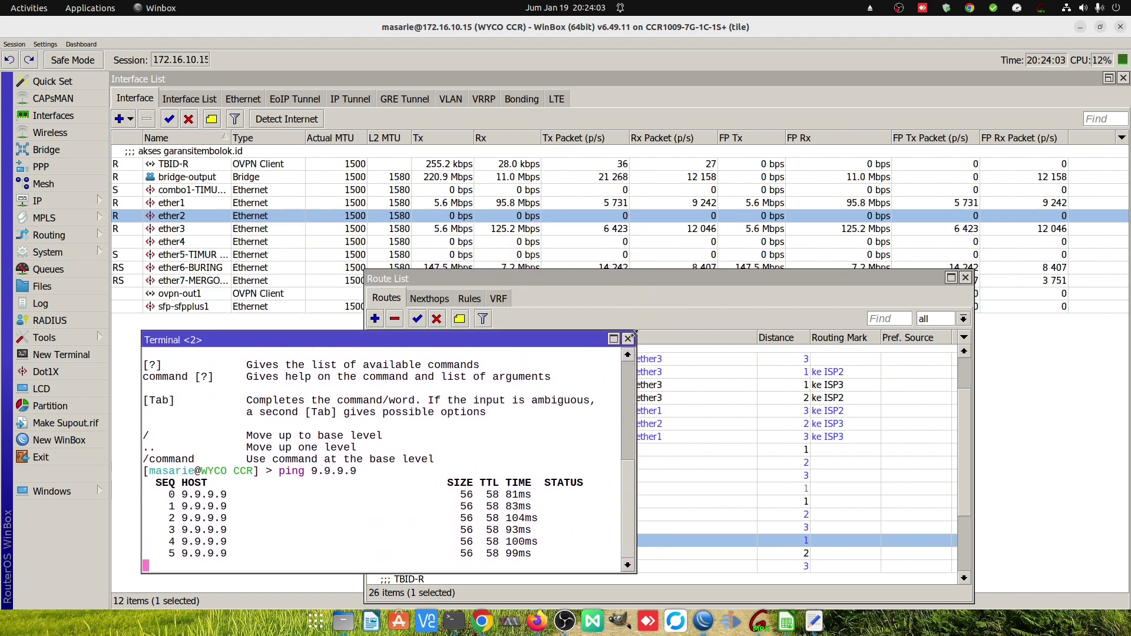
{"action": "left_click_drag", "start_coordinate": [335, 340], "coordinate": [324, 234]}
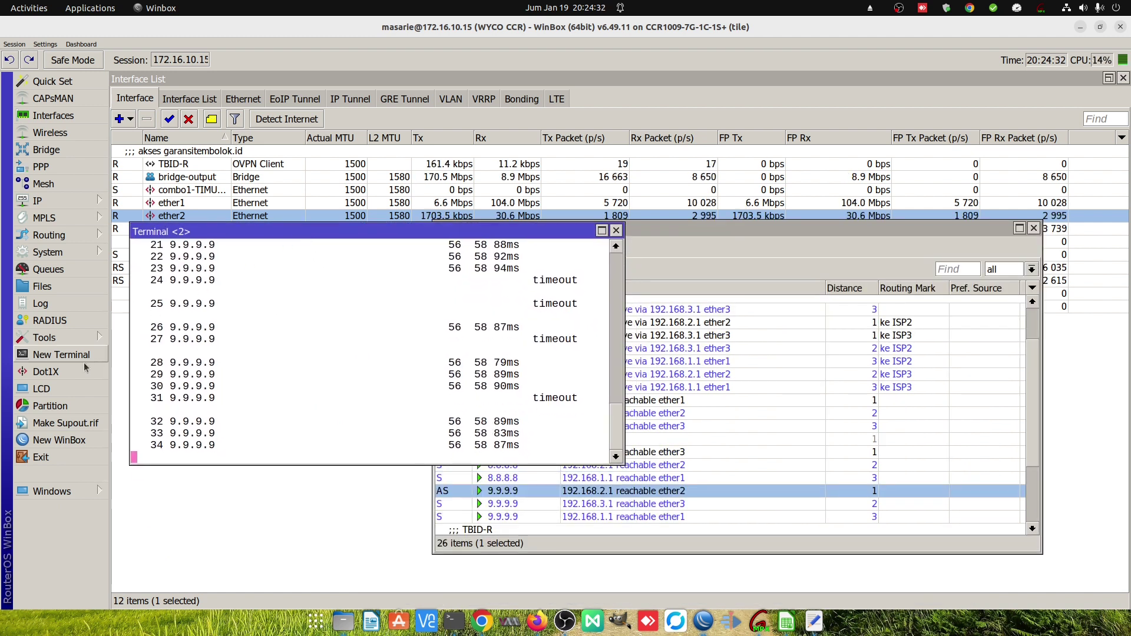
- Ping 8.8.8.8 from another new terminal, and bring the route list back to the front
{"action": "left_click", "coordinate": [83, 356]}
{"action": "key", "text": "Up"}
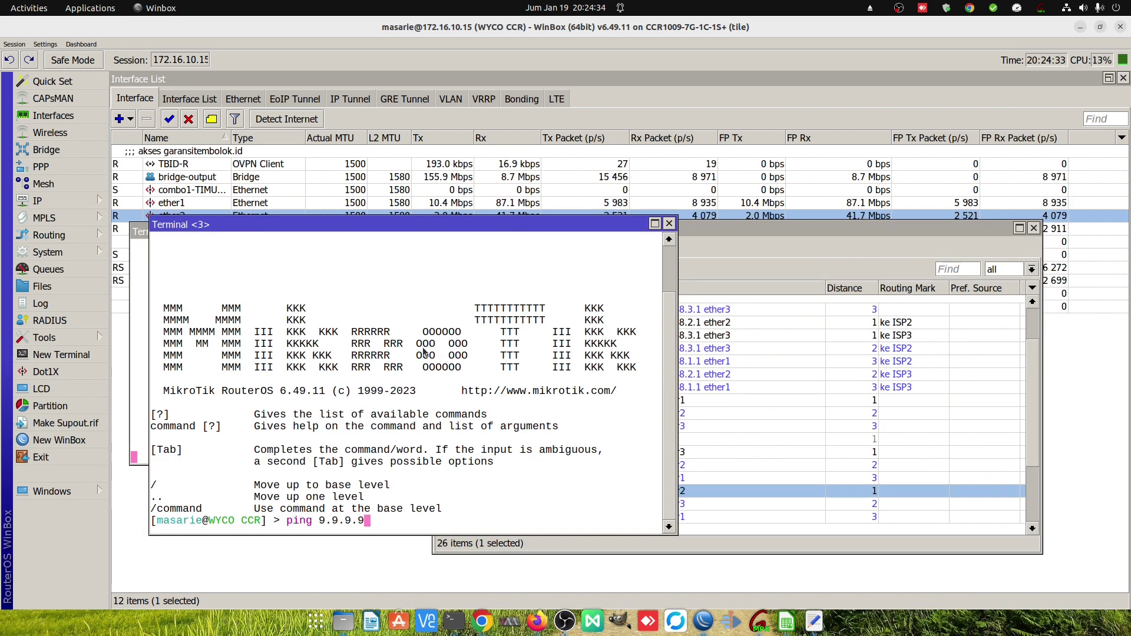
{"action": "key", "text": "BackSpace"}
{"action": "key", "text": "BackSpace"}
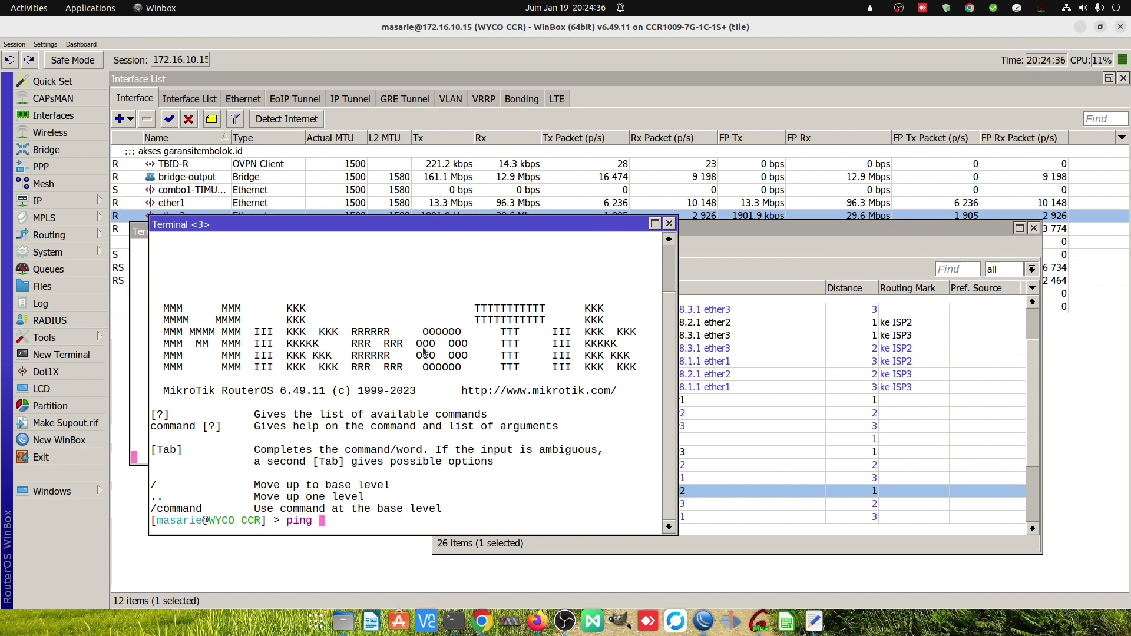
{"action": "type", "text": "8.8.8.8"}
{"action": "key", "text": "Return"}
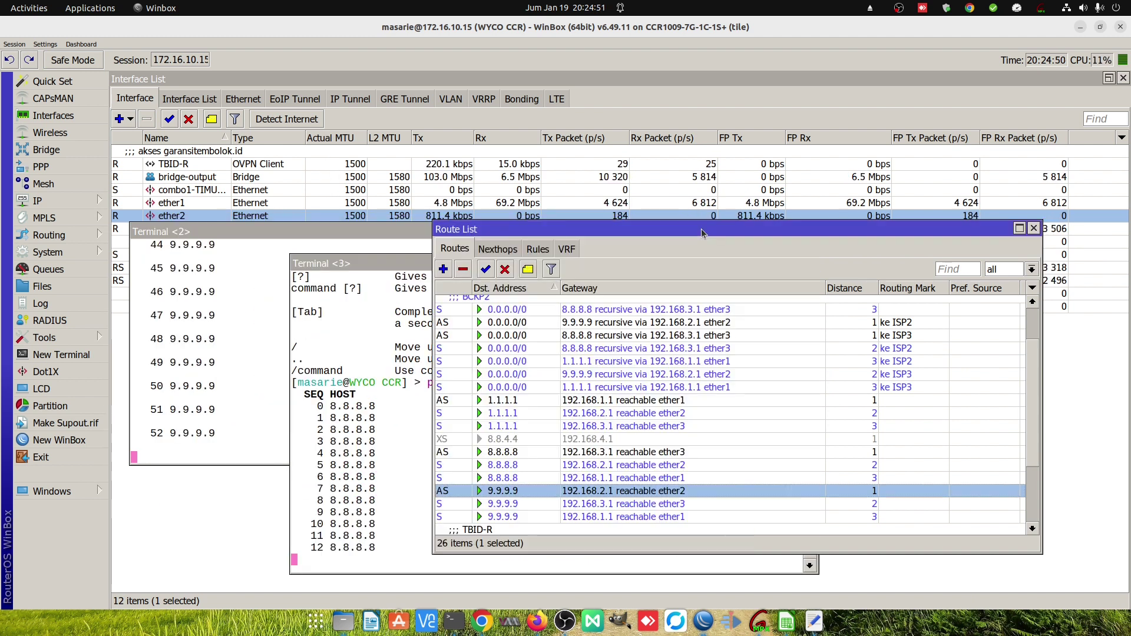
{"action": "left_click_drag", "start_coordinate": [697, 229], "coordinate": [701, 230]}
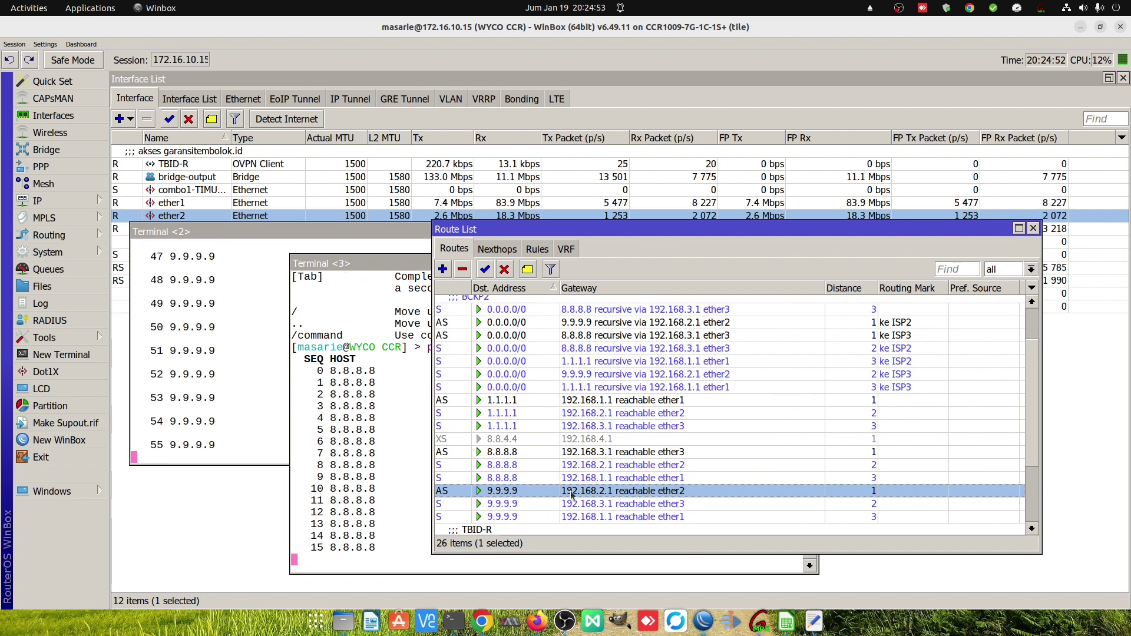
- Ping the gateway 192.168.2.1 from another new terminal, and compare its replies with the 9.9.9.9 ping
{"action": "left_click", "coordinate": [61, 353]}
{"action": "type", "text": "ping 192.168.2.1"}
{"action": "key", "text": "Return"}
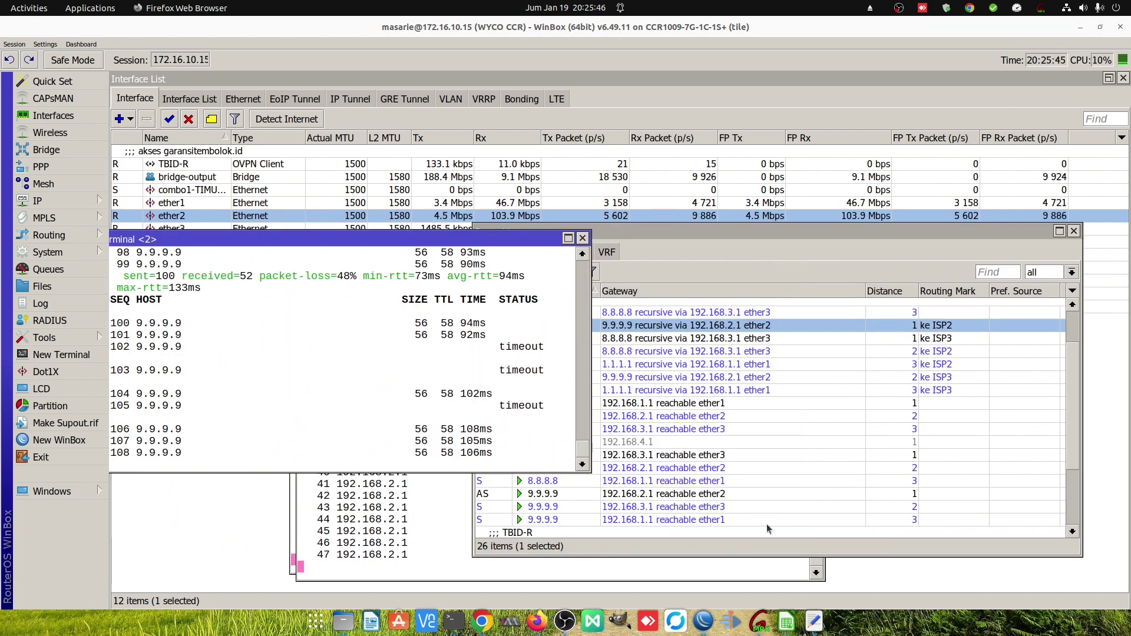
{"action": "left_click", "coordinate": [399, 534]}
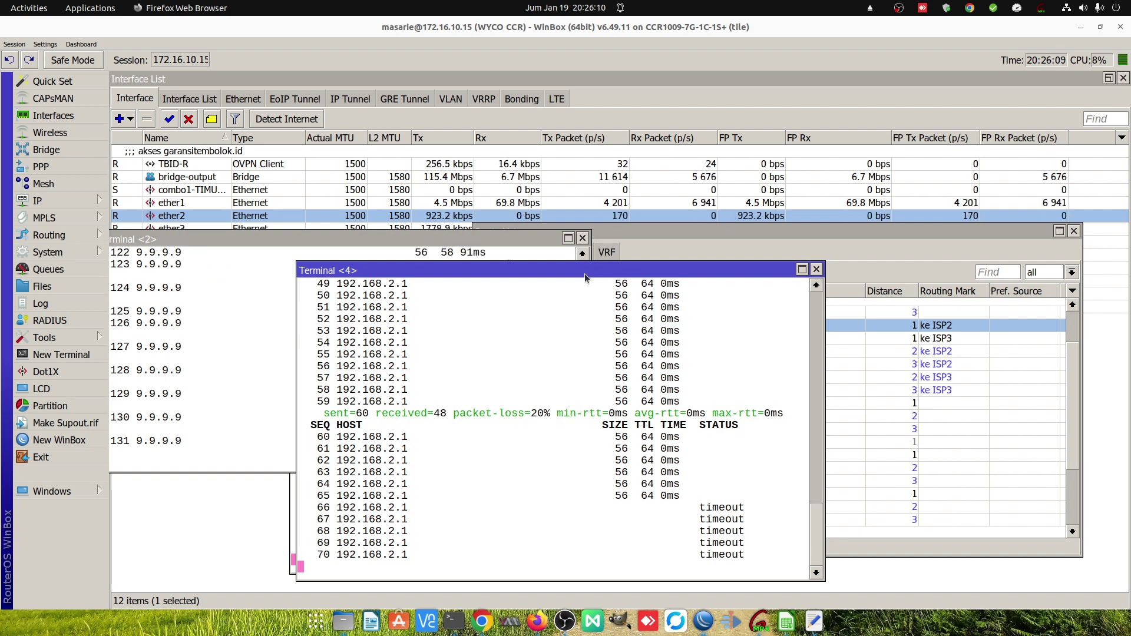
{"action": "left_click_drag", "start_coordinate": [590, 276], "coordinate": [608, 275]}
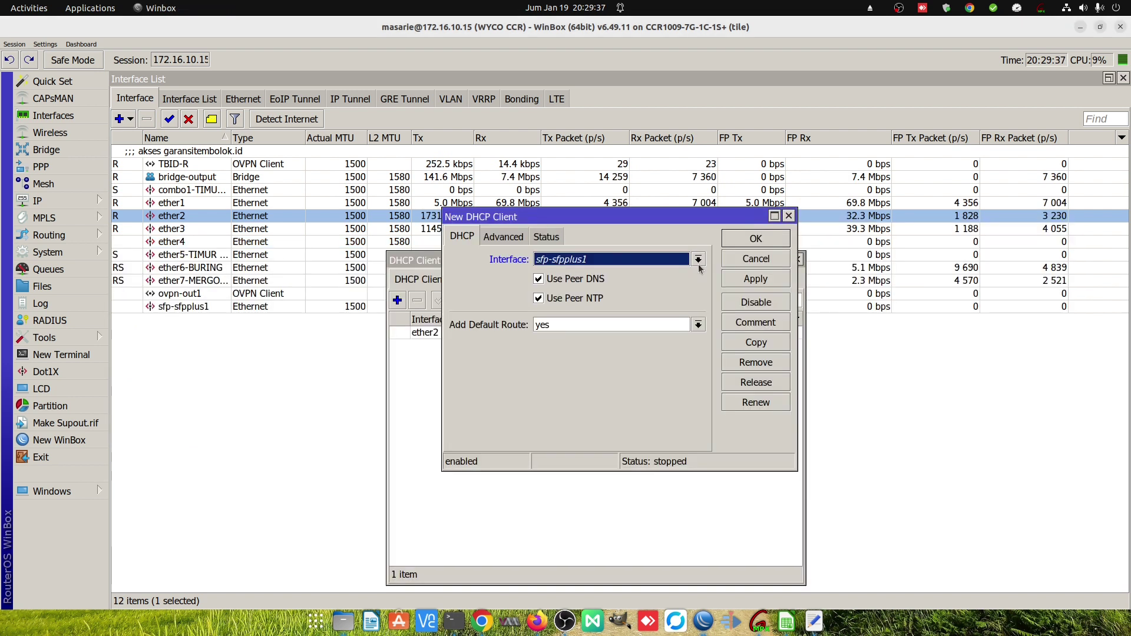
- Add a DHCP client on ether1 with Add Default Route set to no, and apply it
{"action": "left_click", "coordinate": [698, 261]}
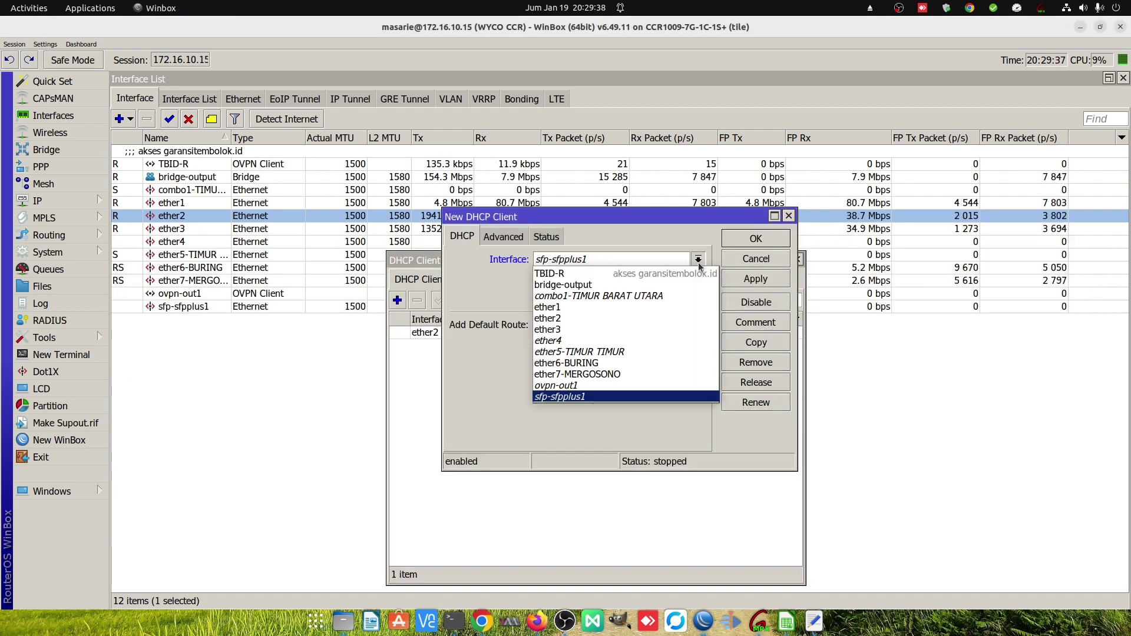
{"action": "left_click", "coordinate": [654, 224]}
{"action": "left_click_drag", "start_coordinate": [654, 219], "coordinate": [677, 243]}
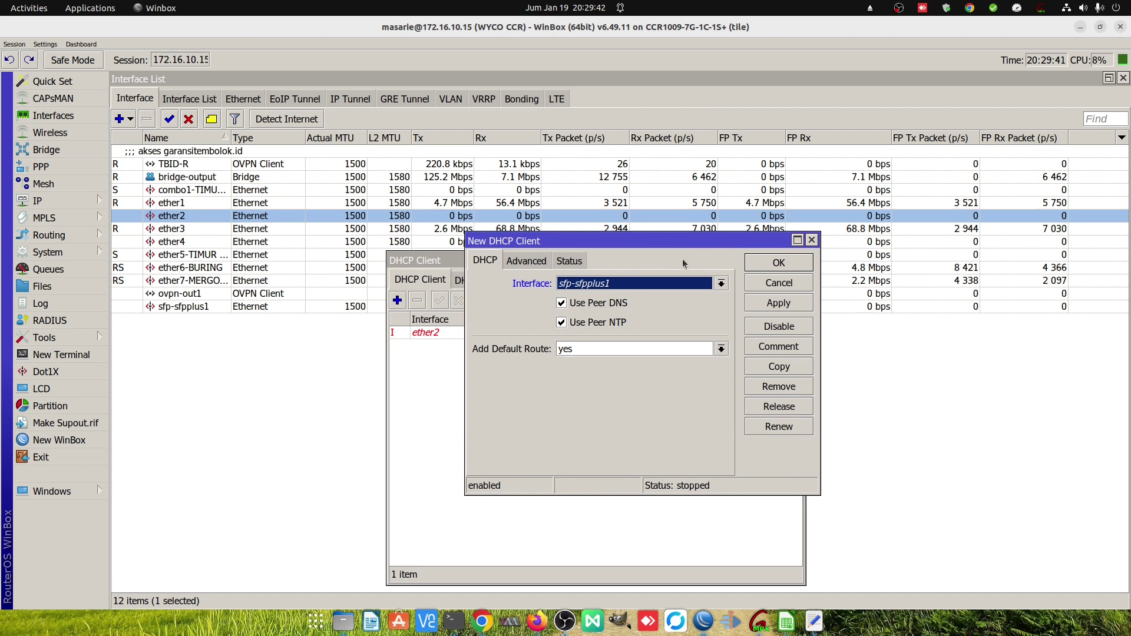
{"action": "left_click", "coordinate": [720, 283]}
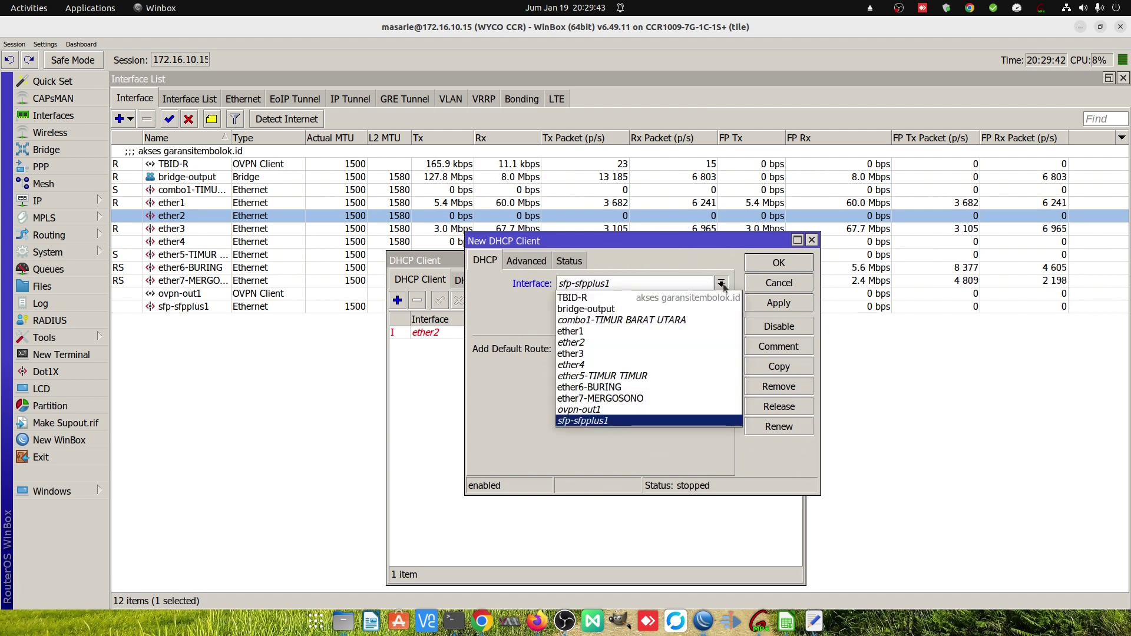
{"action": "left_click", "coordinate": [663, 331]}
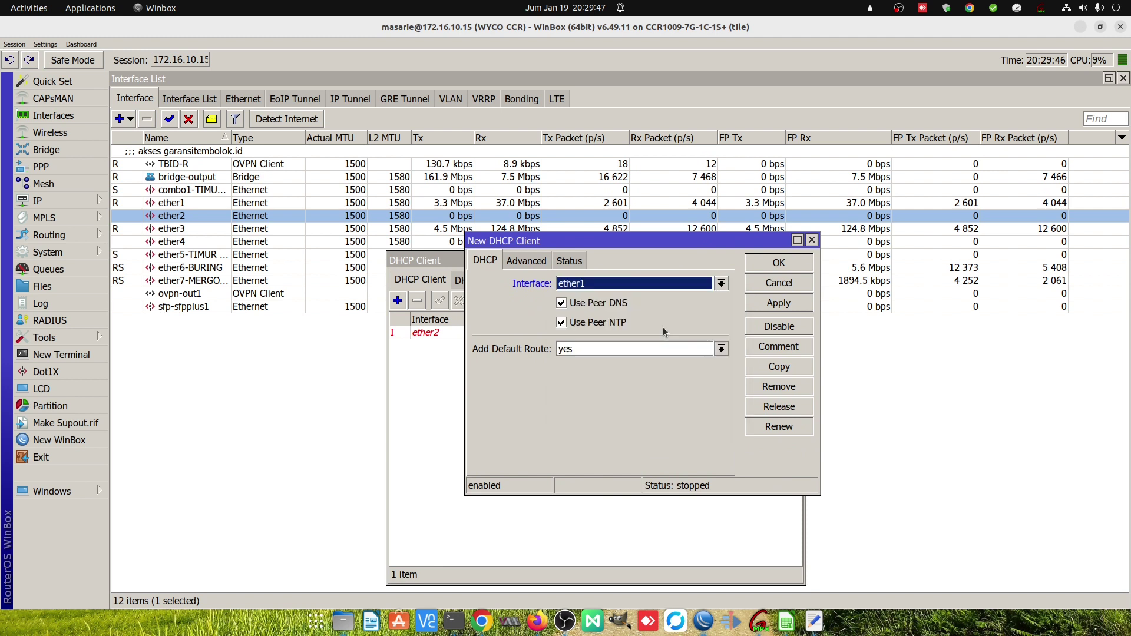
{"action": "left_click", "coordinate": [583, 348]}
{"action": "left_click", "coordinate": [580, 363]}
{"action": "left_click", "coordinate": [786, 307]}
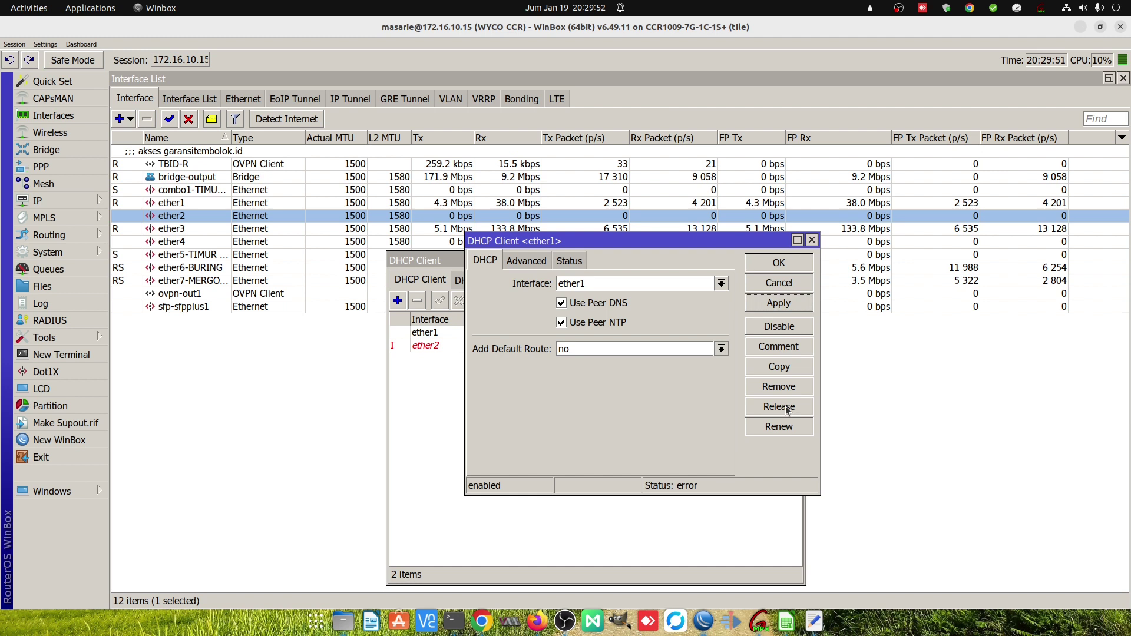
- Copy the ether1 DHCP client to create one on ether3
{"action": "left_click", "coordinate": [788, 370]}
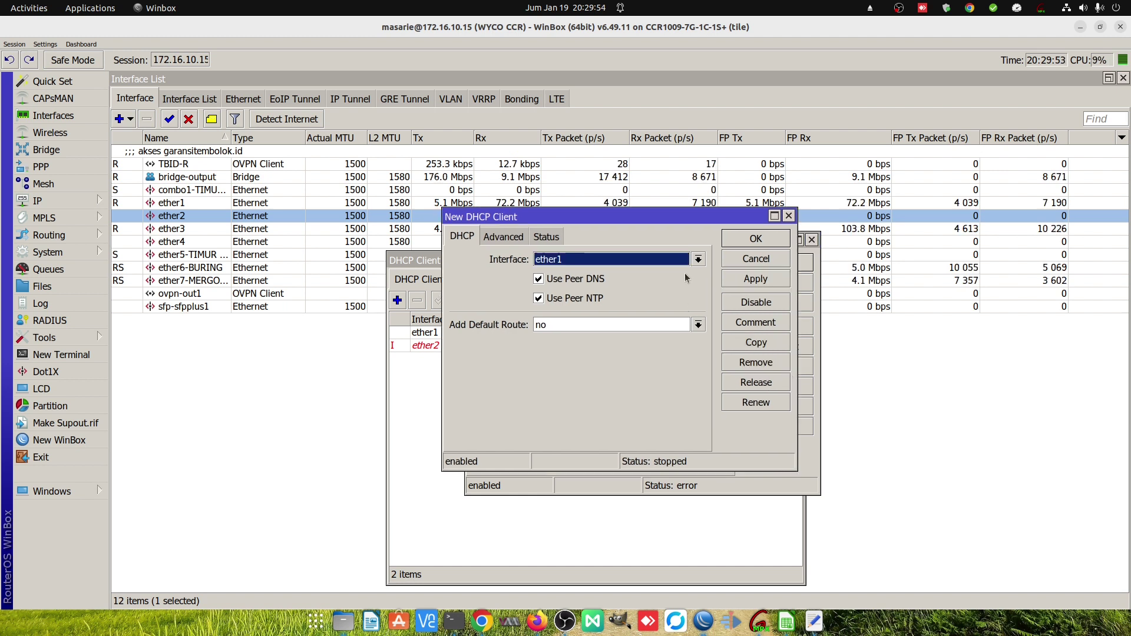
{"action": "left_click", "coordinate": [697, 259]}
{"action": "left_click", "coordinate": [654, 324]}
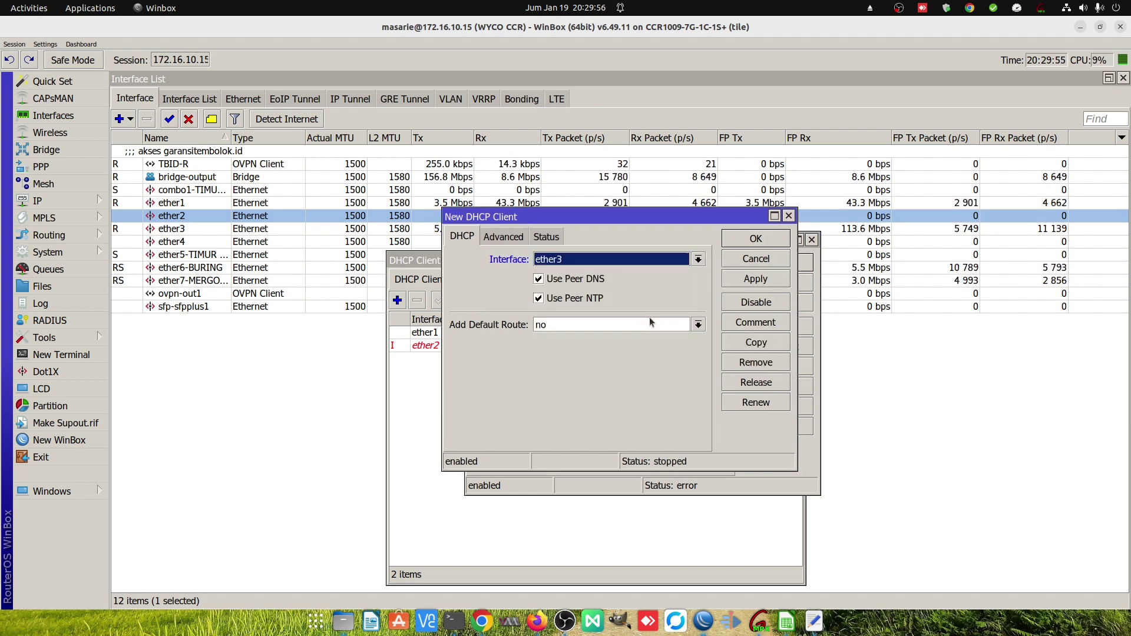
{"action": "left_click", "coordinate": [756, 239]}
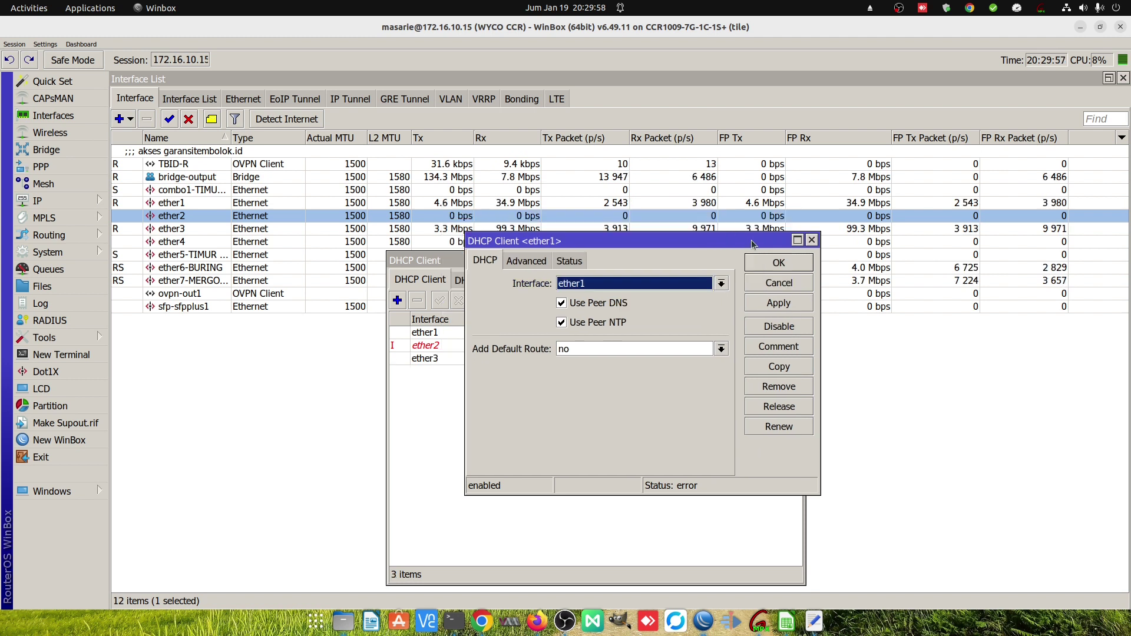
- Check the ether3 and ether1 entries in the DHCP client list, and renew the ether1 lease
{"action": "left_click", "coordinate": [632, 361]}
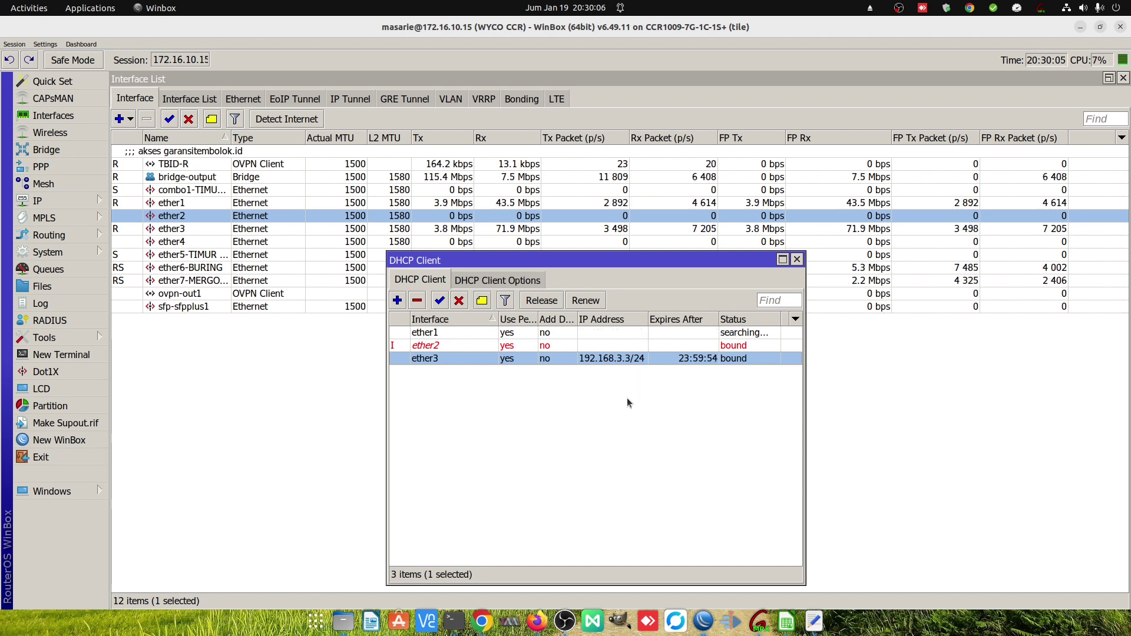
{"action": "left_click", "coordinate": [612, 333]}
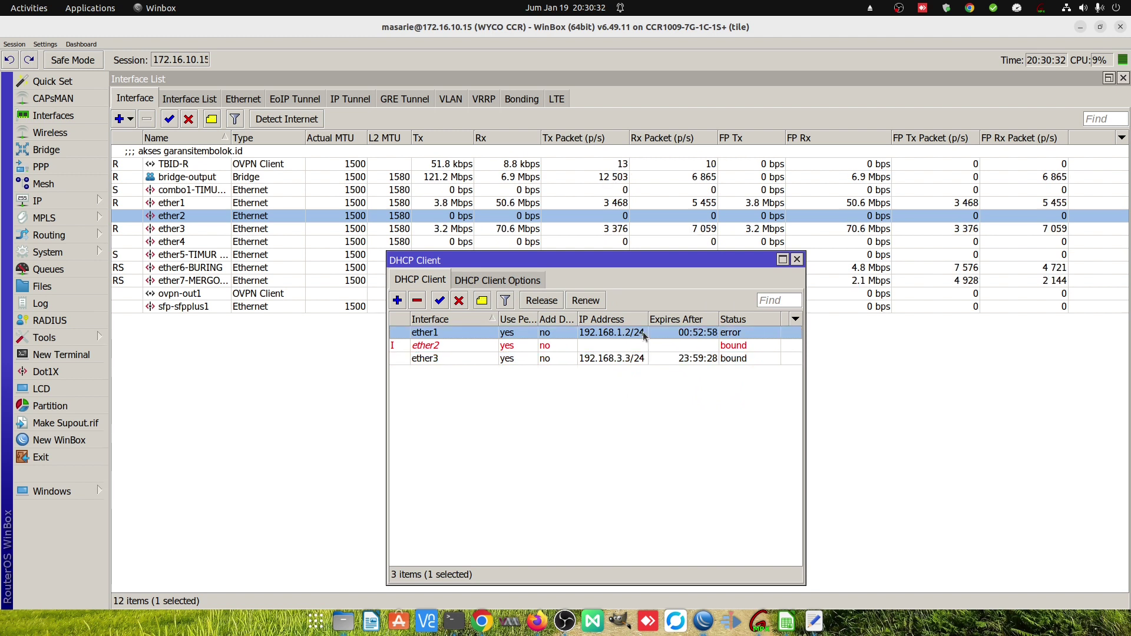
{"action": "left_click", "coordinate": [586, 301]}
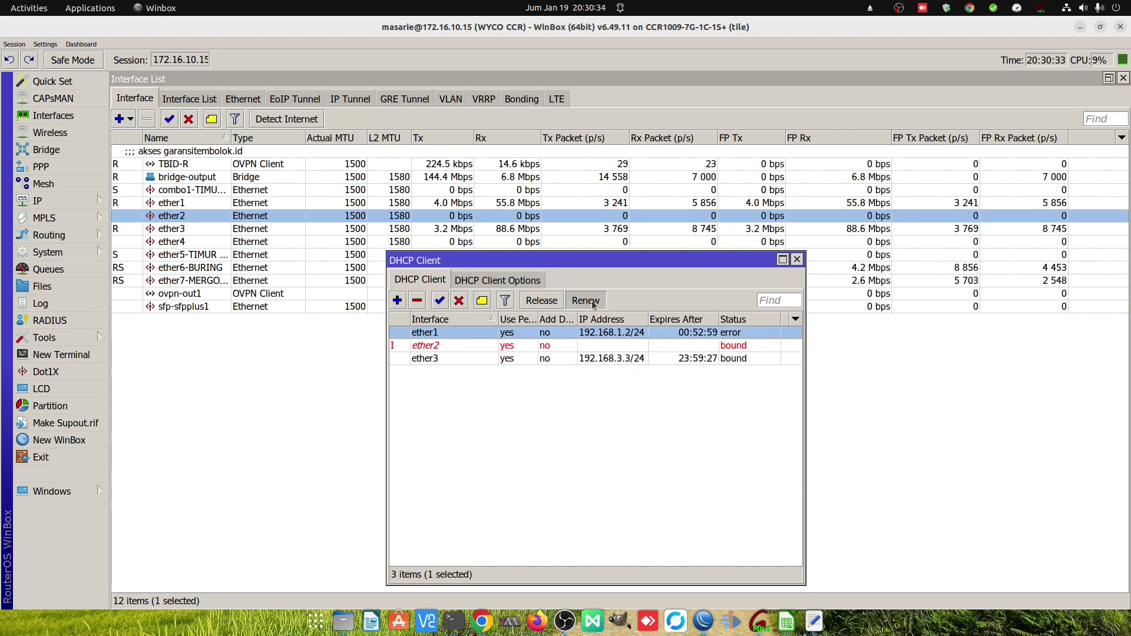
- Check the status of the ether3 and ether2 entries in the DHCP client list
{"action": "left_click", "coordinate": [610, 360]}
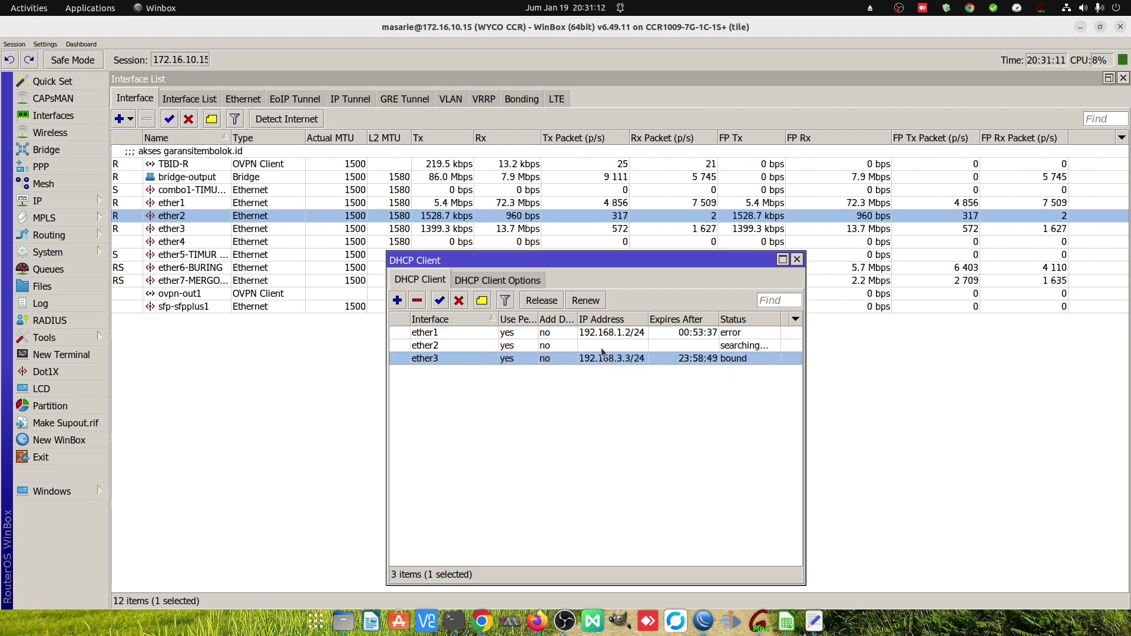
{"action": "left_click", "coordinate": [642, 348]}
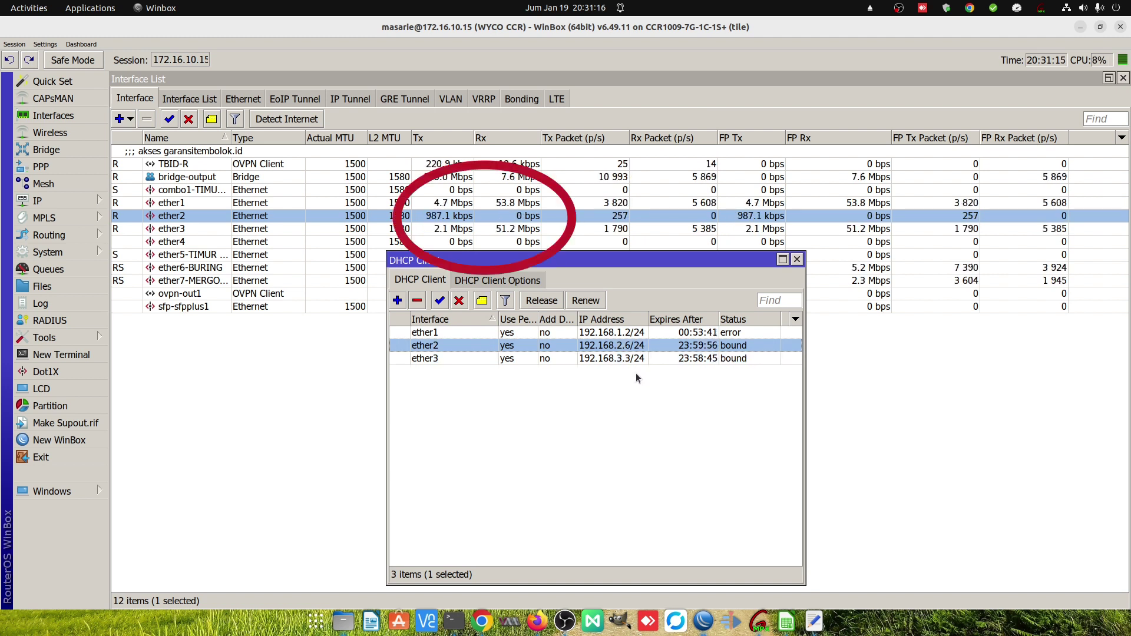
{"action": "left_click", "coordinate": [63, 204]}
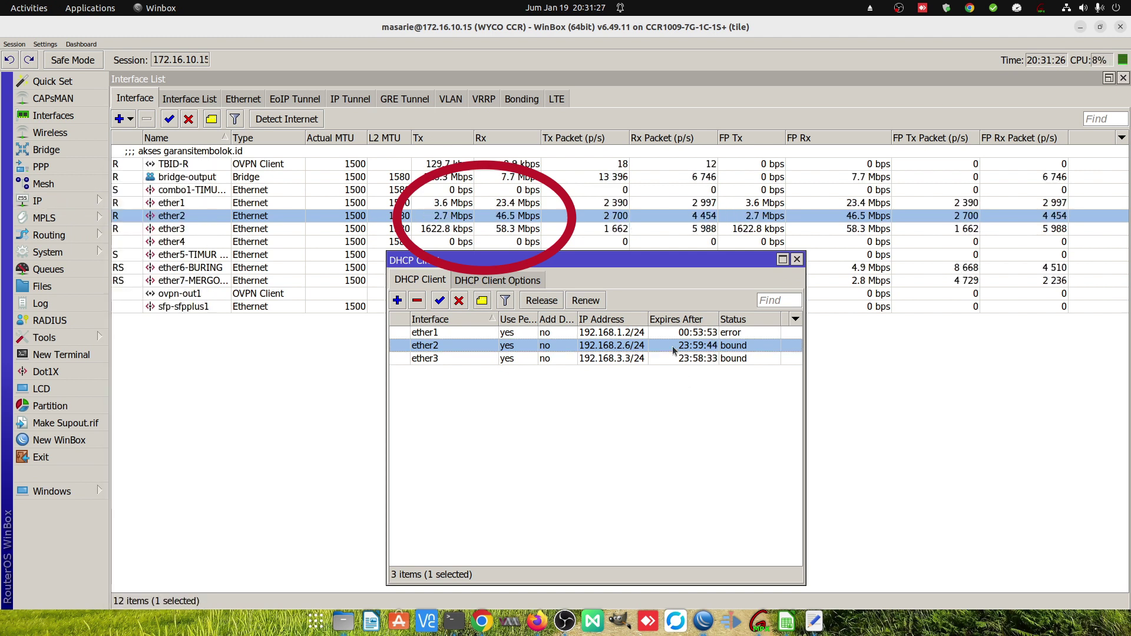
- Disable the ether1 DHCP client
{"action": "left_click", "coordinate": [638, 334]}
{"action": "left_click", "coordinate": [459, 301]}
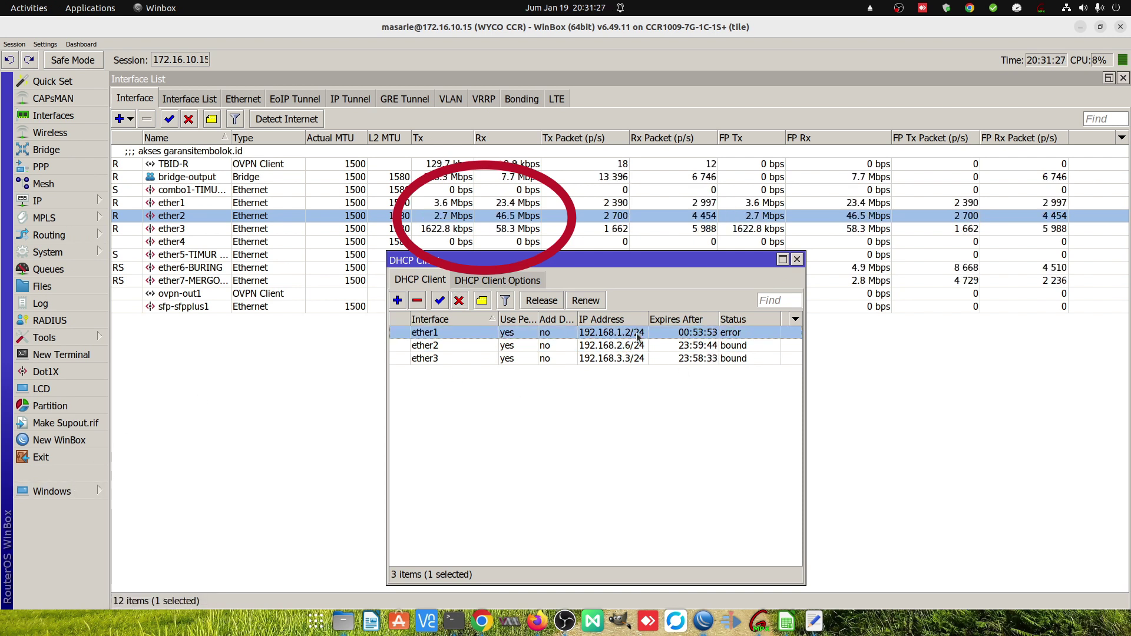
{"action": "left_click", "coordinate": [462, 303]}
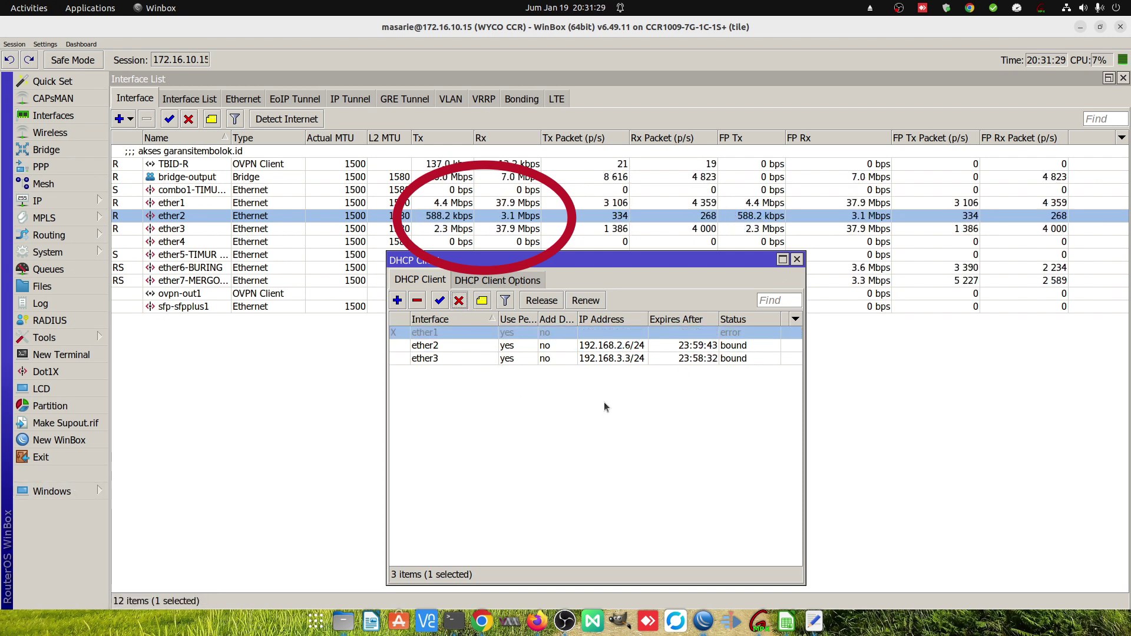
- Bring up the two running ping terminals beside the DHCP client list and compare the replies from 9.9.9.9 and 192.168.2.1
{"action": "left_click", "coordinate": [52, 491]}
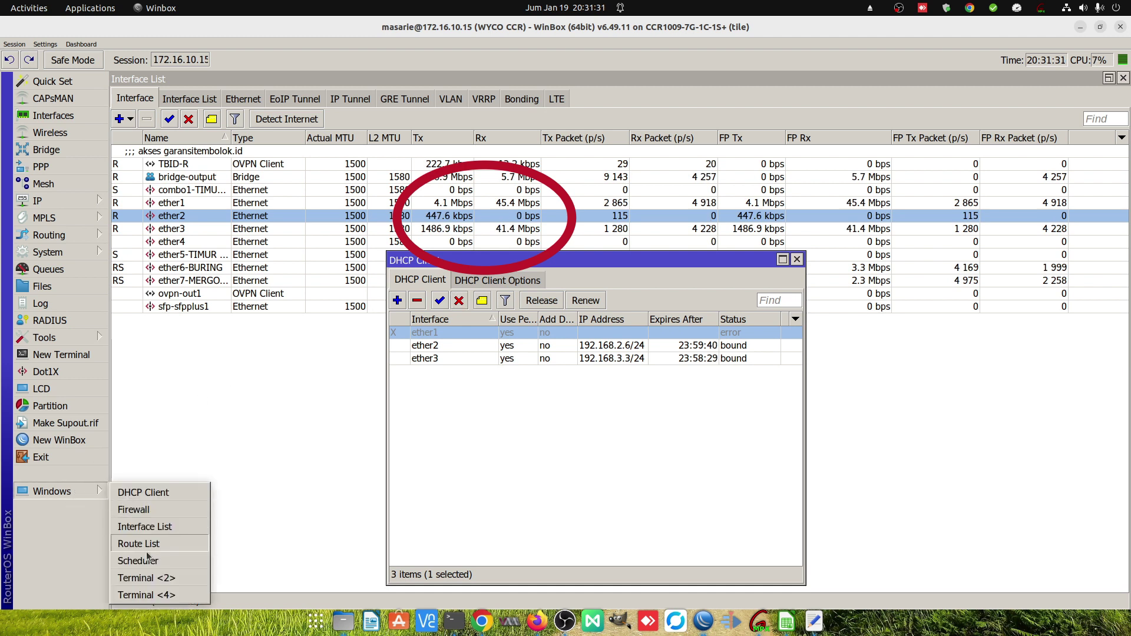
{"action": "left_click", "coordinate": [152, 576]}
{"action": "left_click", "coordinate": [51, 492]}
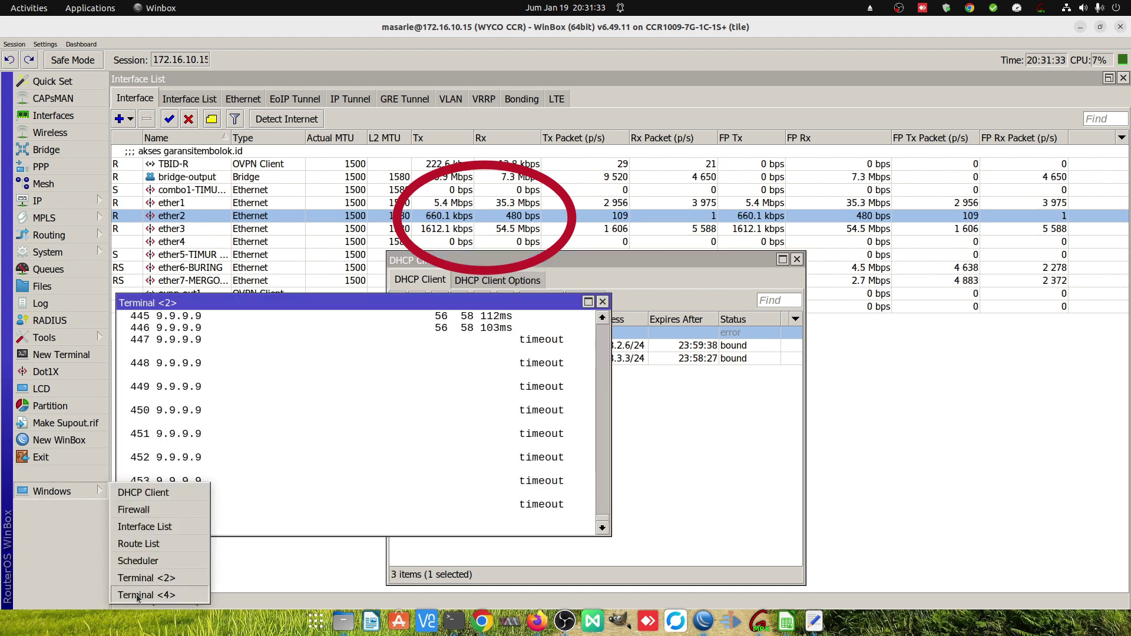
{"action": "left_click", "coordinate": [170, 593]}
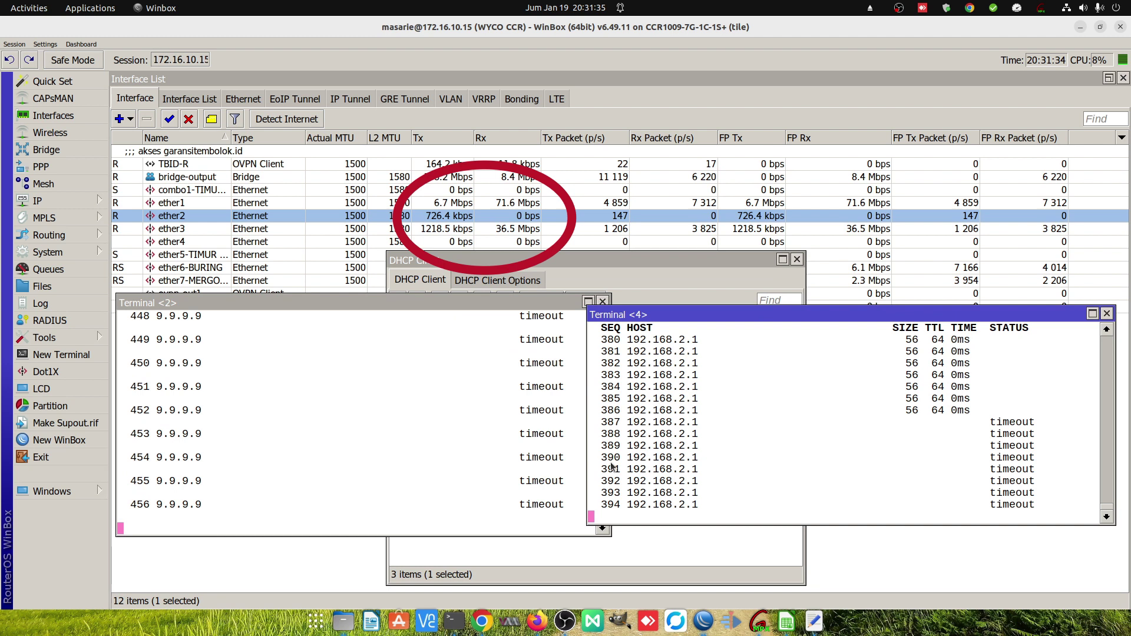
{"action": "left_click_drag", "start_coordinate": [642, 317], "coordinate": [639, 347]}
{"action": "left_click_drag", "start_coordinate": [516, 307], "coordinate": [500, 338]}
{"action": "left_click_drag", "start_coordinate": [636, 345], "coordinate": [638, 323]}
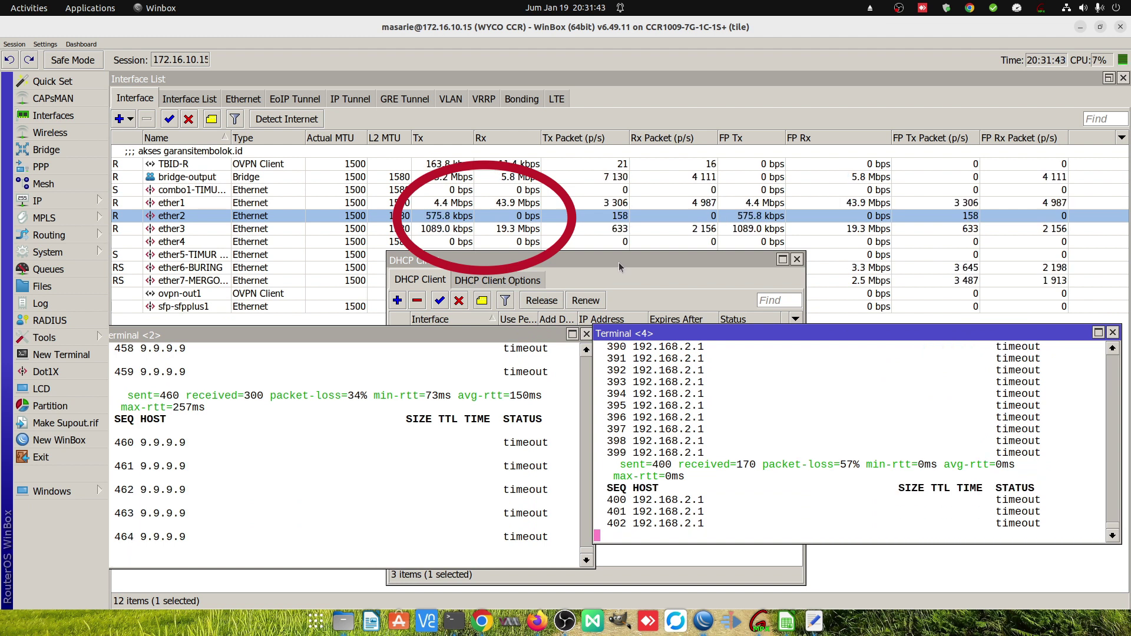
{"action": "left_click_drag", "start_coordinate": [618, 262], "coordinate": [615, 250]}
{"action": "left_click_drag", "start_coordinate": [822, 331], "coordinate": [815, 324]}
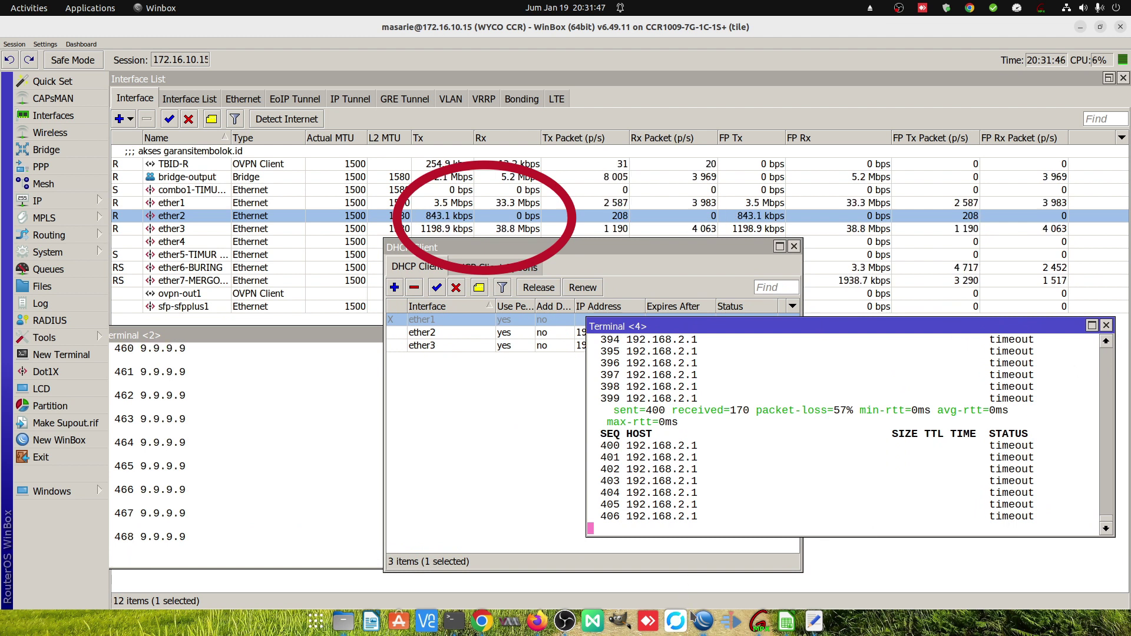
{"action": "right_click", "coordinate": [707, 625]}
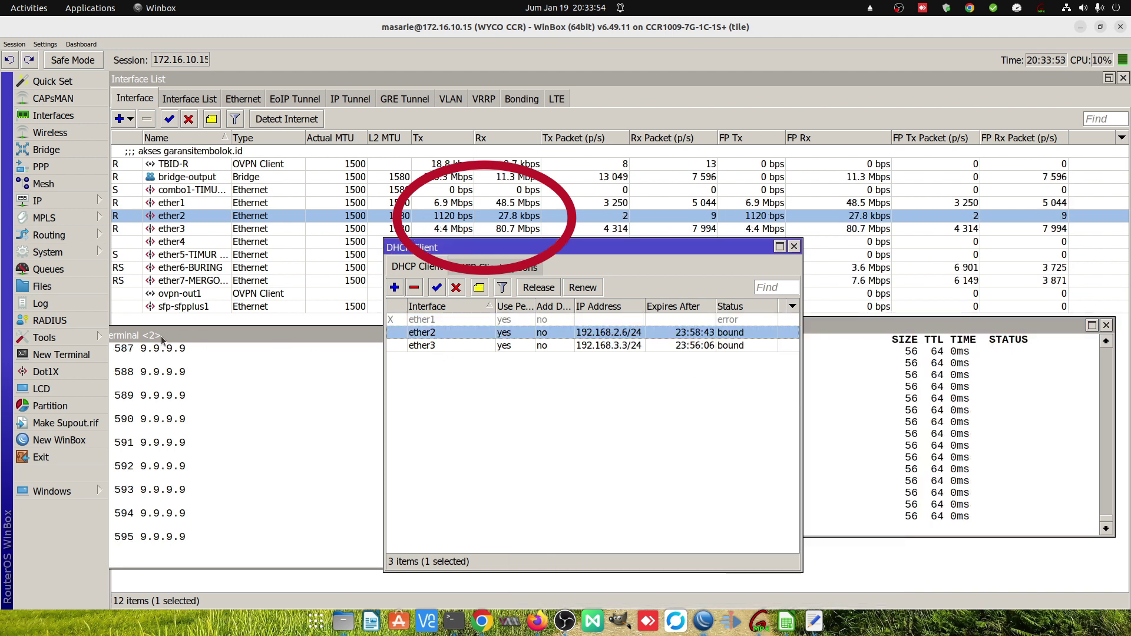
- Set the MAC address of ether2 to CE:CA:8C:0C:87:B1 from a new terminal, using interface ethernet set
{"action": "left_click", "coordinate": [78, 357]}
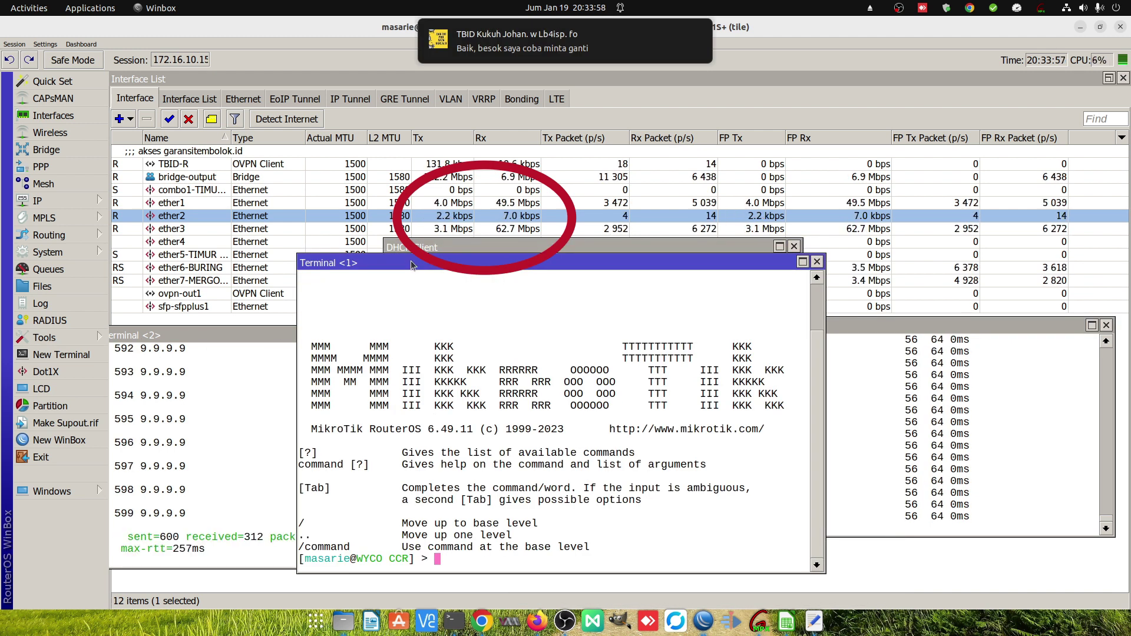
{"action": "type", "text": "interface "}
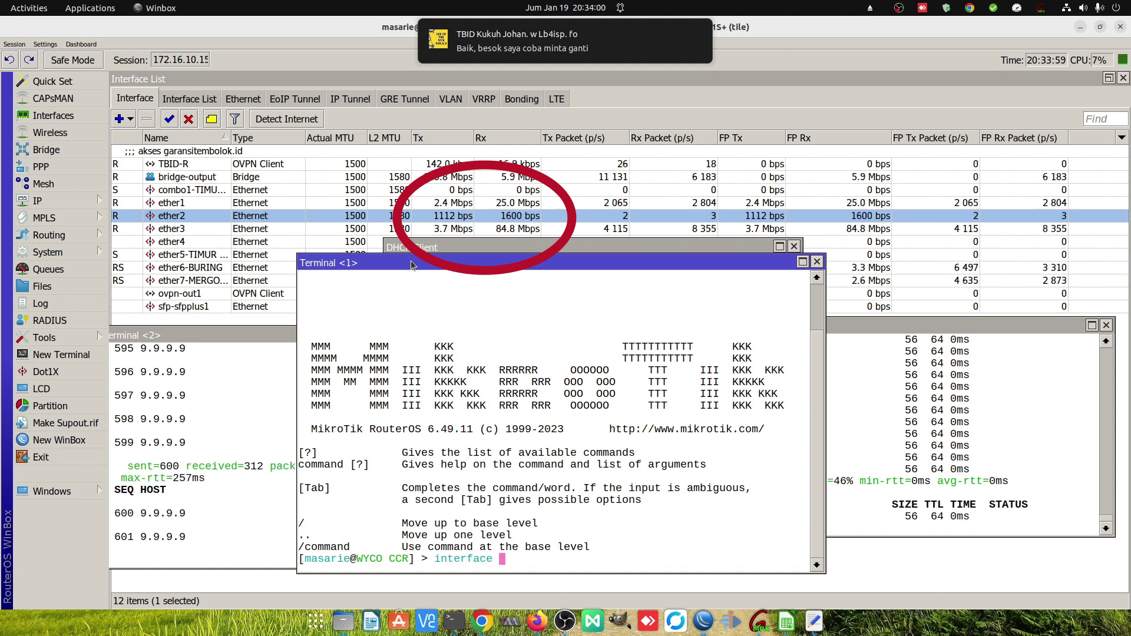
{"action": "type", "text": "ethernet "}
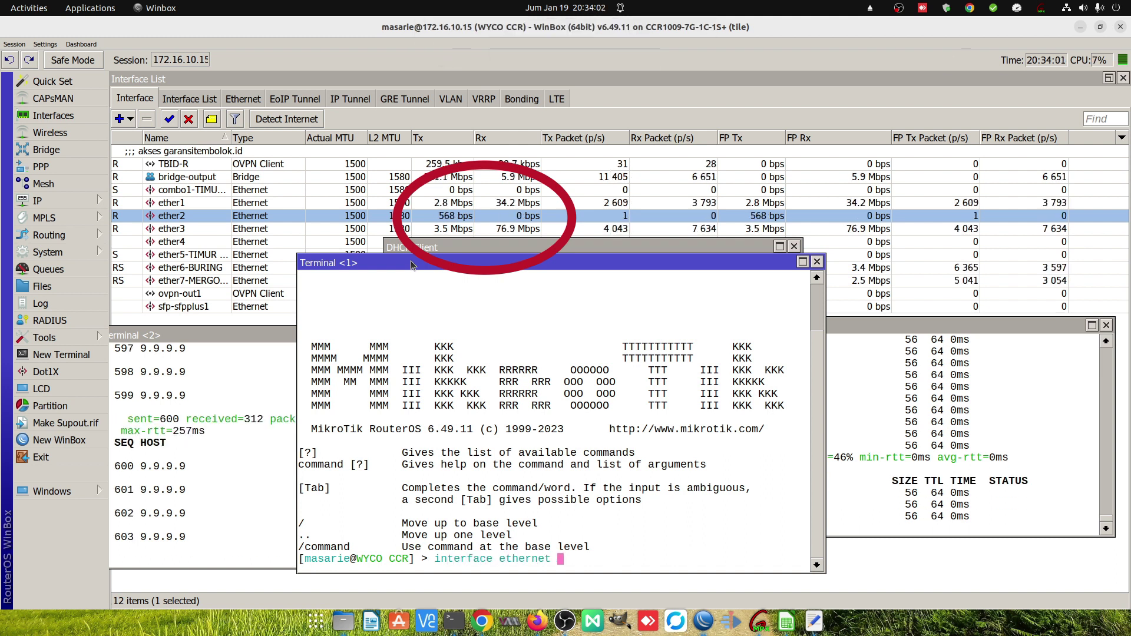
{"action": "type", "text": "set mac"}
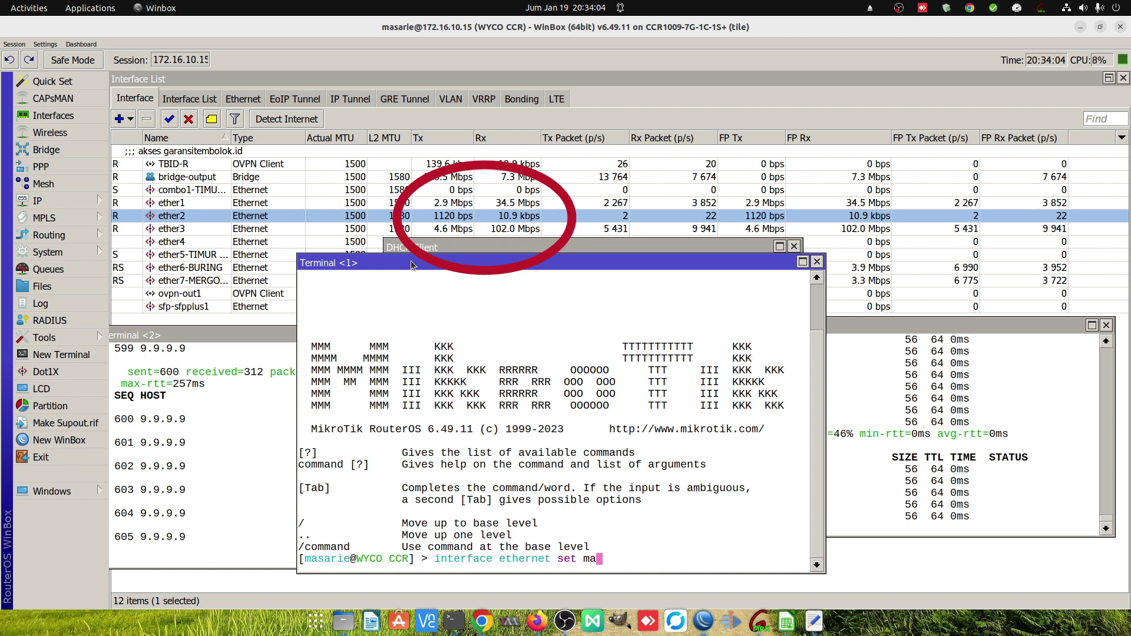
{"action": "key", "text": "Tab"}
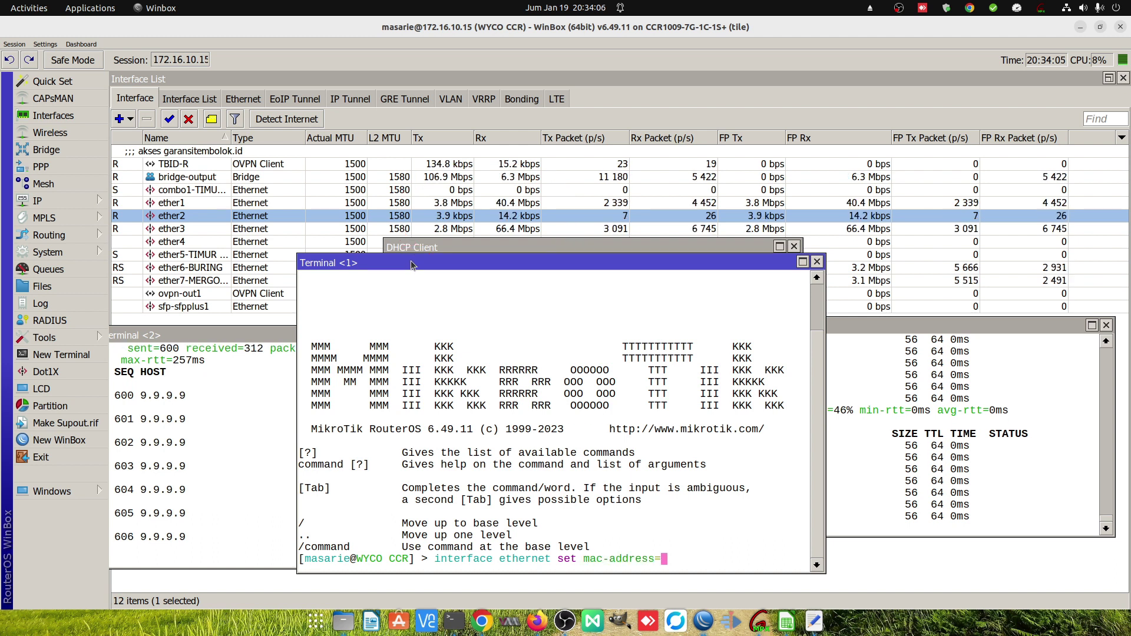
{"action": "right_click", "coordinate": [622, 401]}
{"action": "left_click", "coordinate": [655, 447]}
{"action": "type", "text": "ethe"}
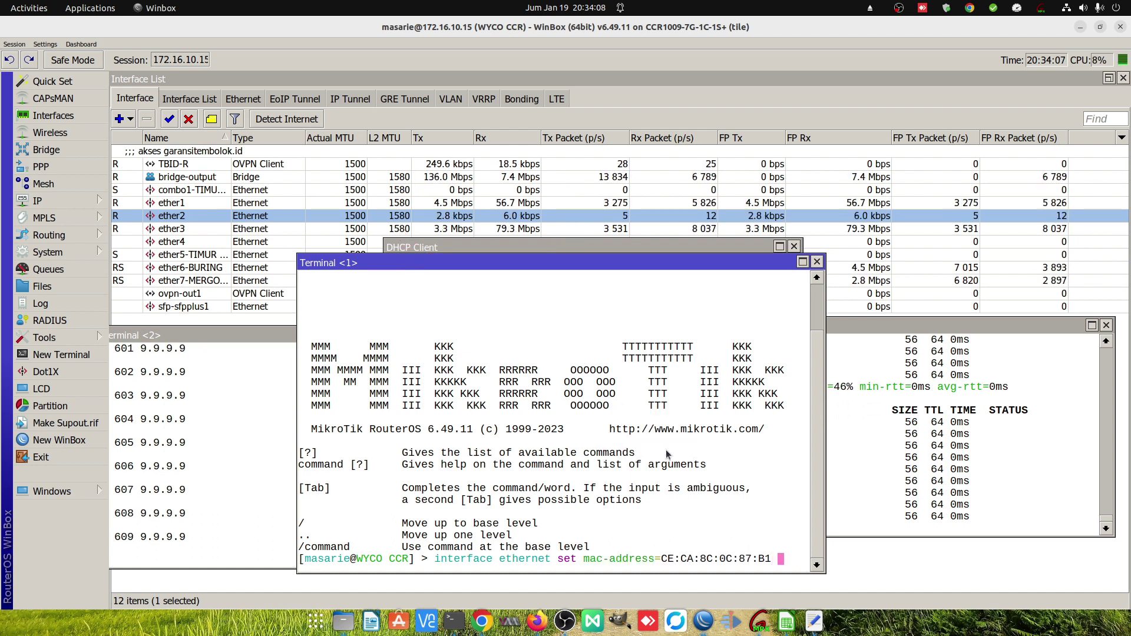
{"action": "key", "text": "Tab"}
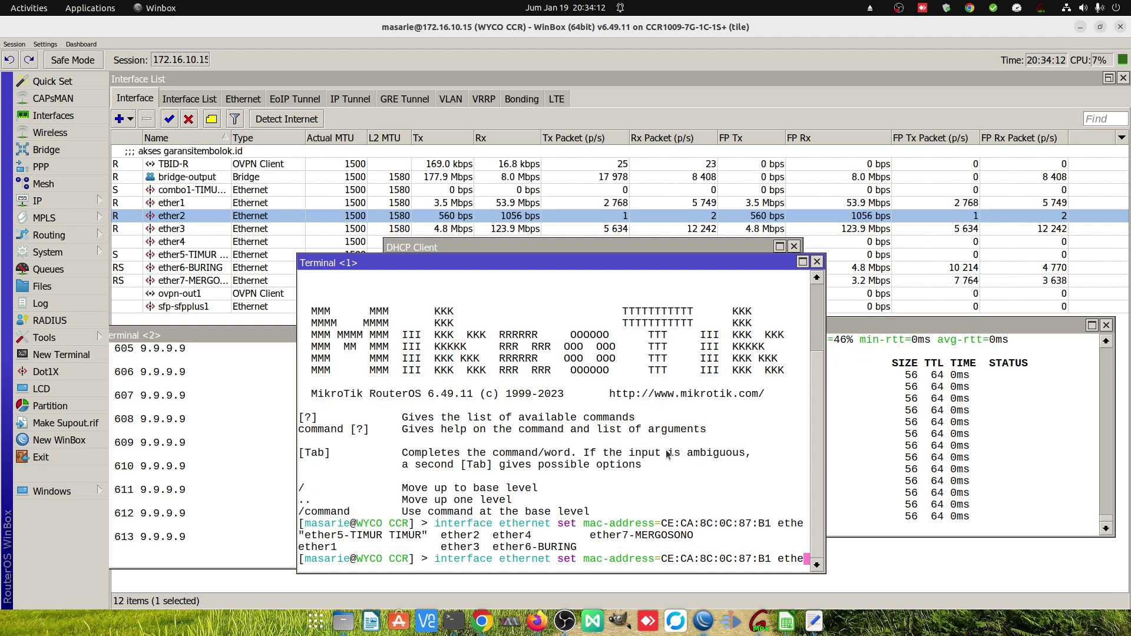
{"action": "type", "text": "r2"}
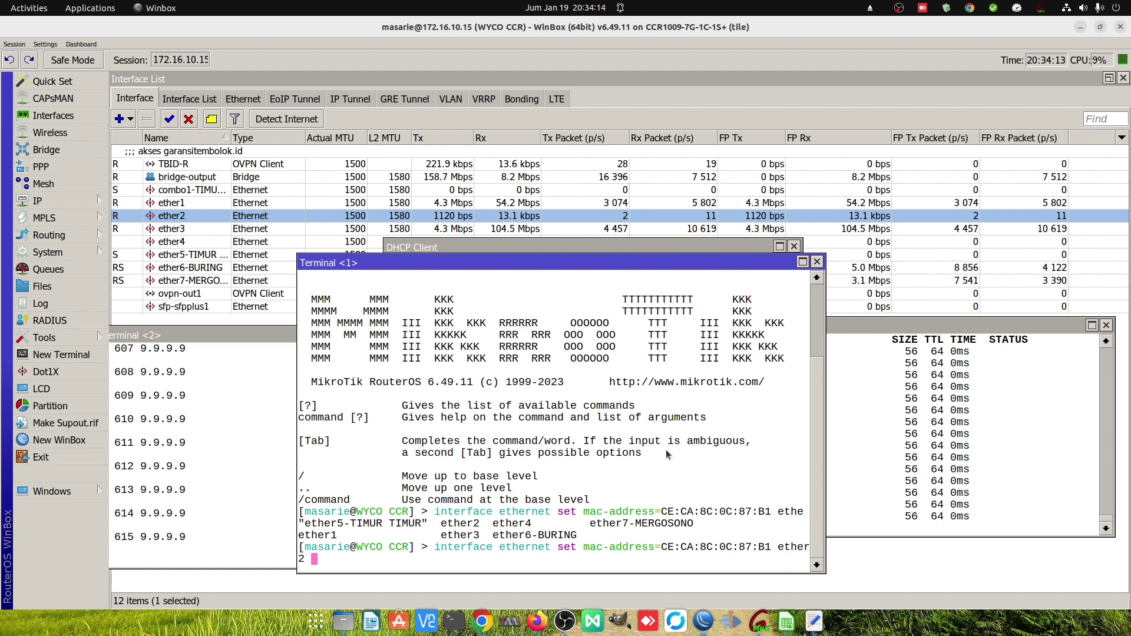
{"action": "key", "text": "Return"}
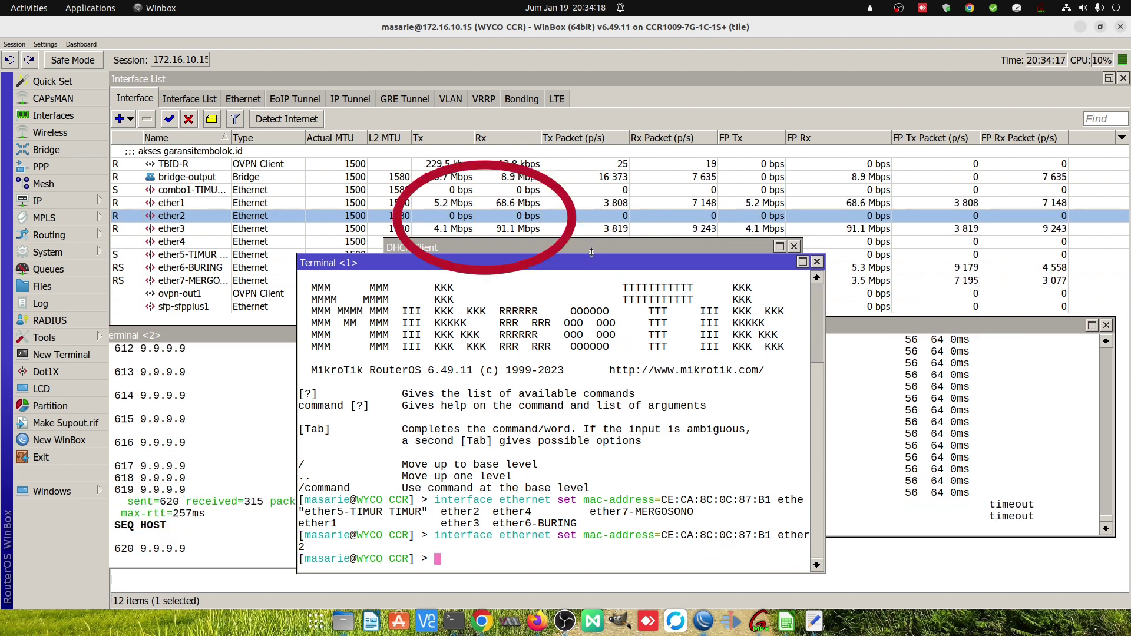
- Check the ether2 traffic and the running pings, close the new terminal, and view the ether2 DHCP lease
{"action": "left_click_drag", "start_coordinate": [552, 265], "coordinate": [488, 263]}
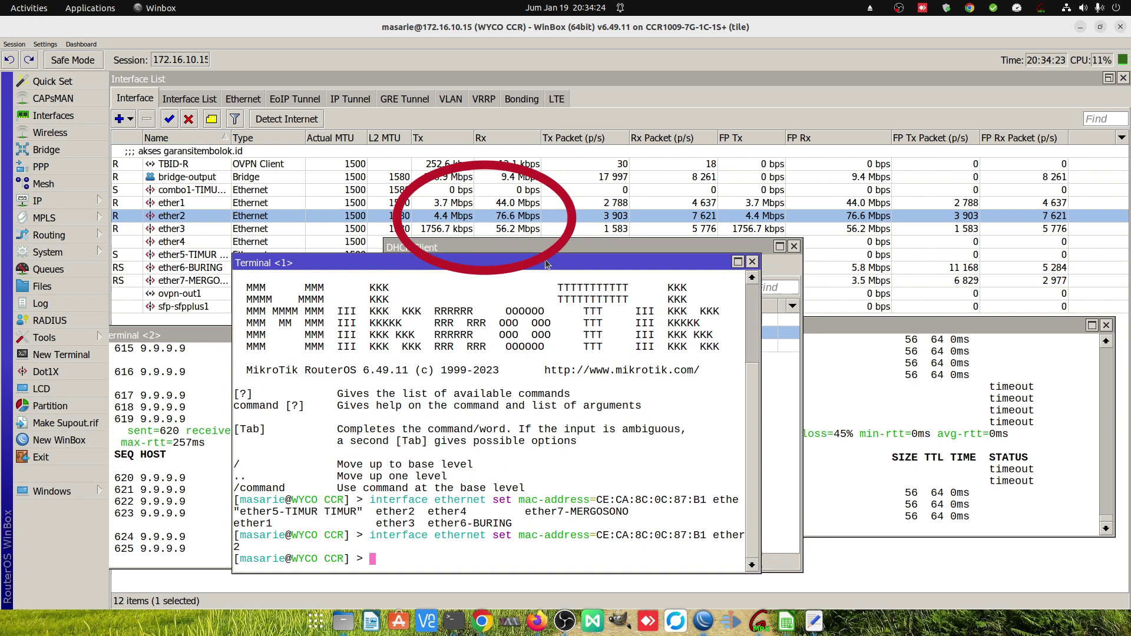
{"action": "left_click", "coordinate": [536, 621]}
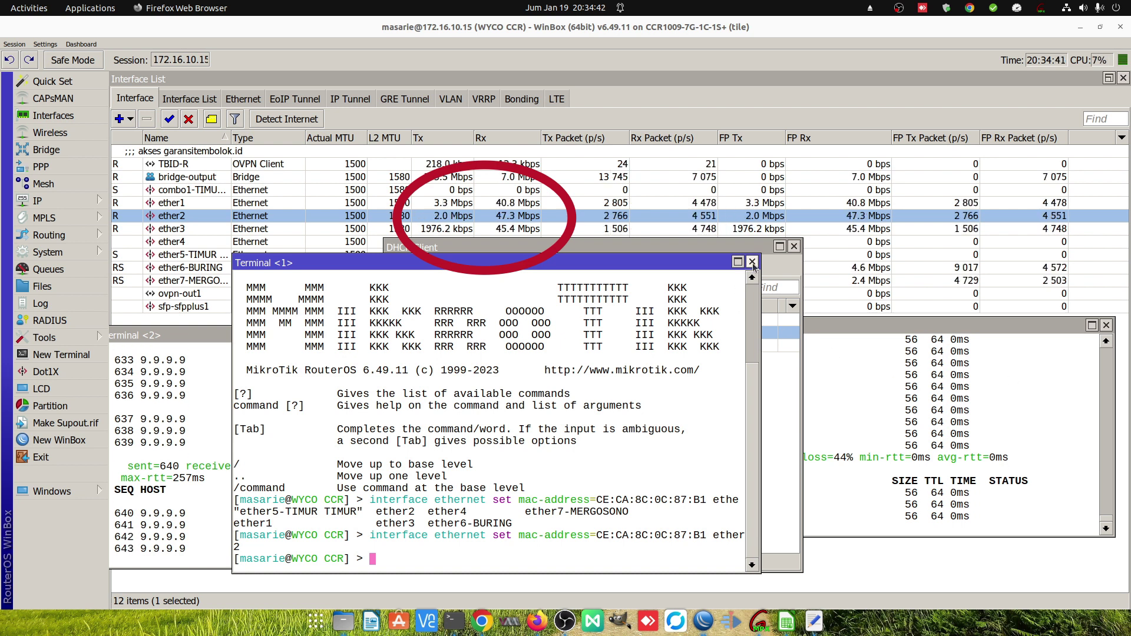
{"action": "left_click", "coordinate": [751, 262]}
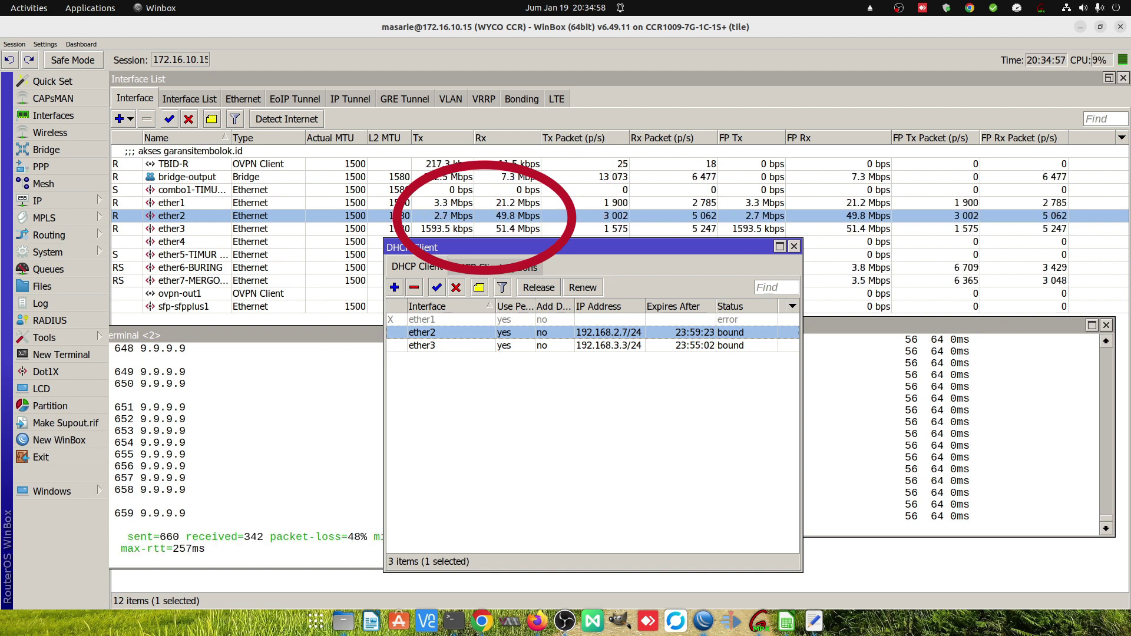
- Switch to Chrome, open the router's web page at 172.16.10.15, and display its graphs page at 150% zoom
{"action": "key", "text": "alt+Tab"}
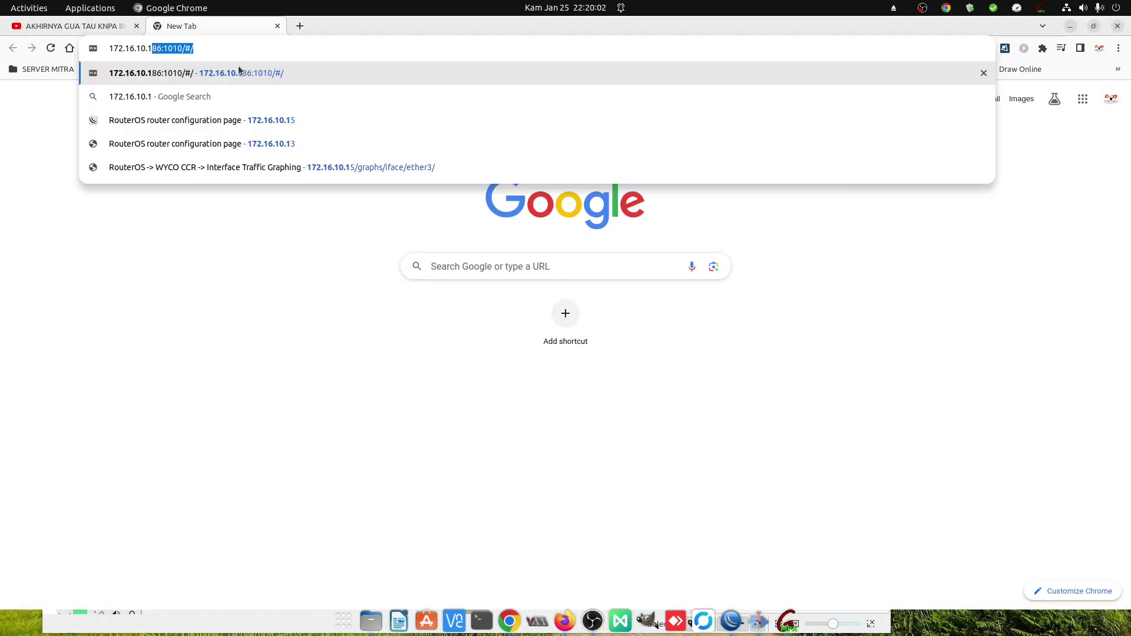
{"action": "key", "text": "Delete"}
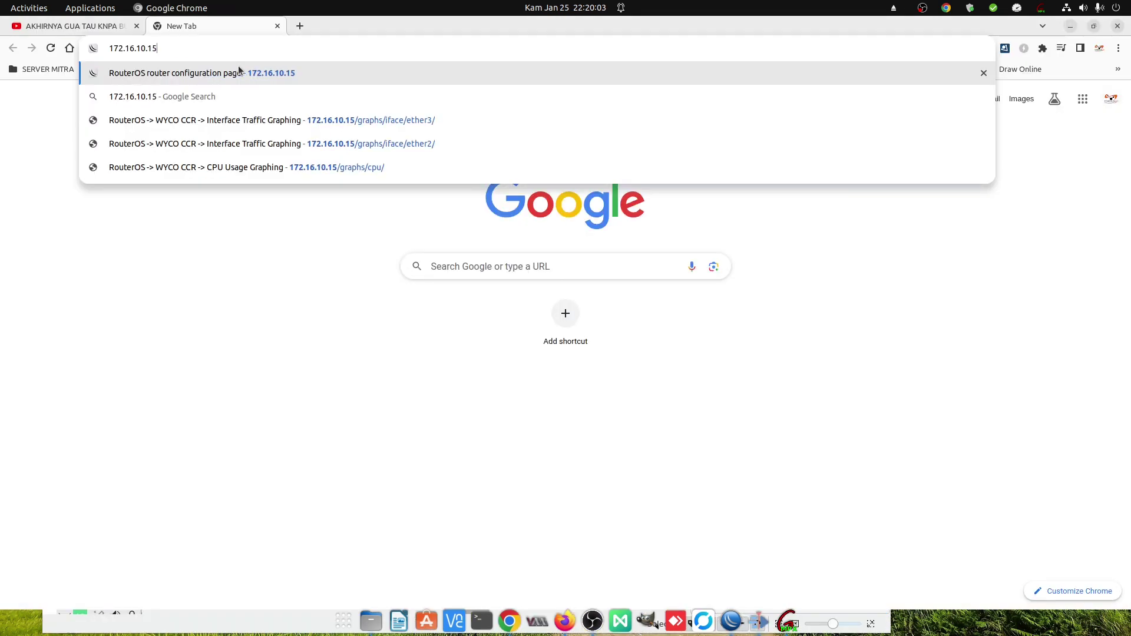
{"action": "left_click", "coordinate": [229, 73]}
{"action": "left_click", "coordinate": [289, 379]}
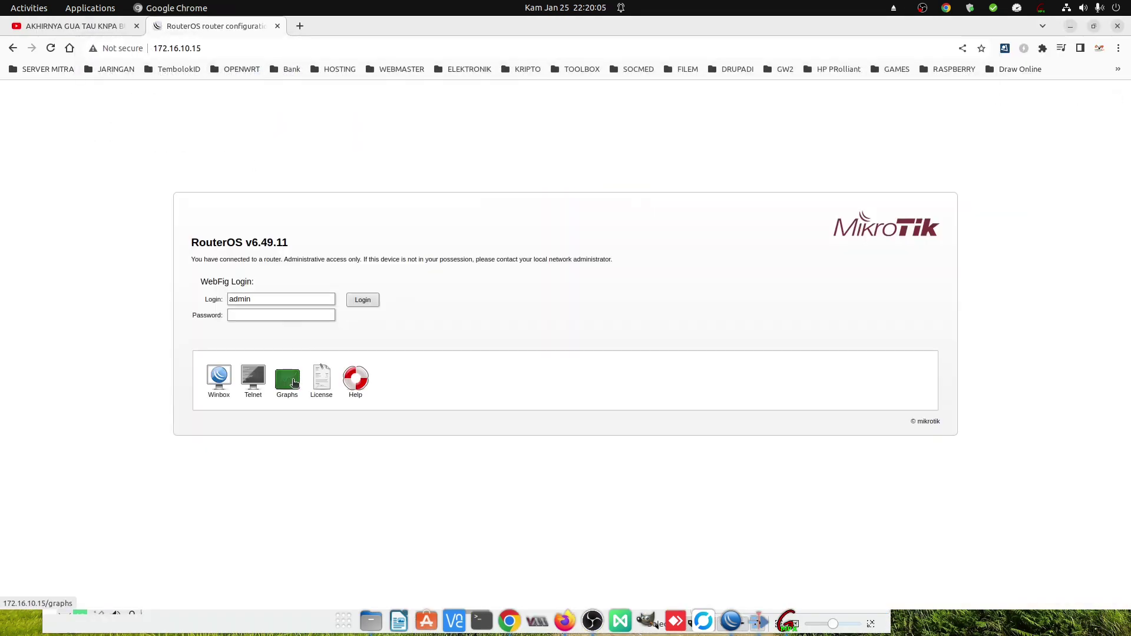
{"action": "key", "text": "ctrl+plus"}
{"action": "key", "text": "ctrl+plus"}
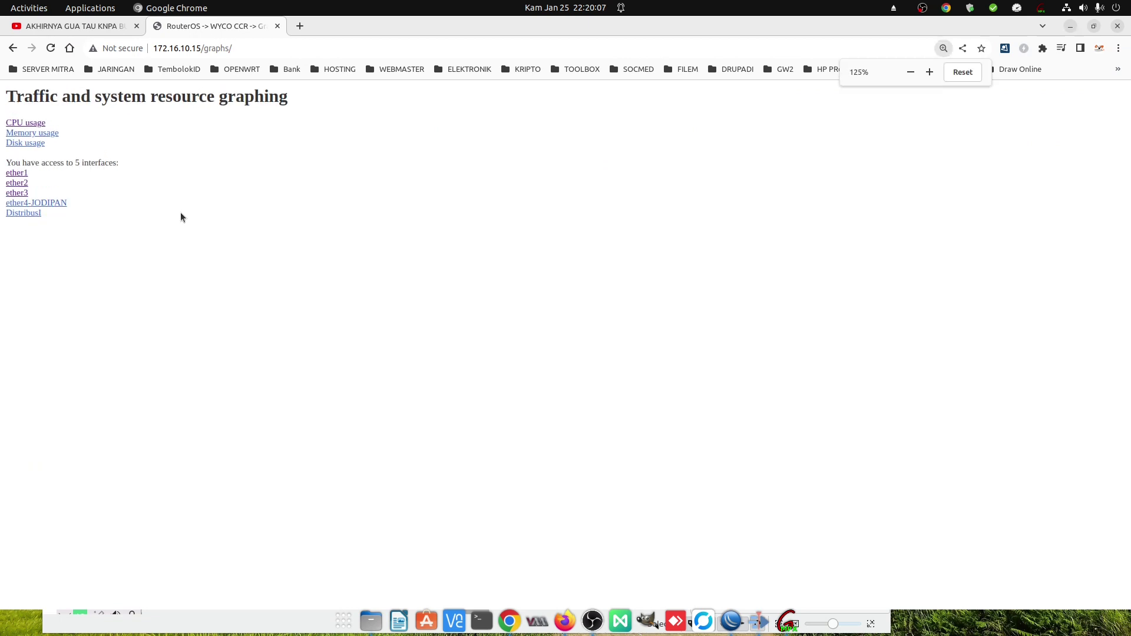
{"action": "key", "text": "ctrl+plus"}
- Open the CPU usage, ether1, ether2 and ether3 graphs in separate browser tabs
{"action": "right_click", "coordinate": [37, 136]}
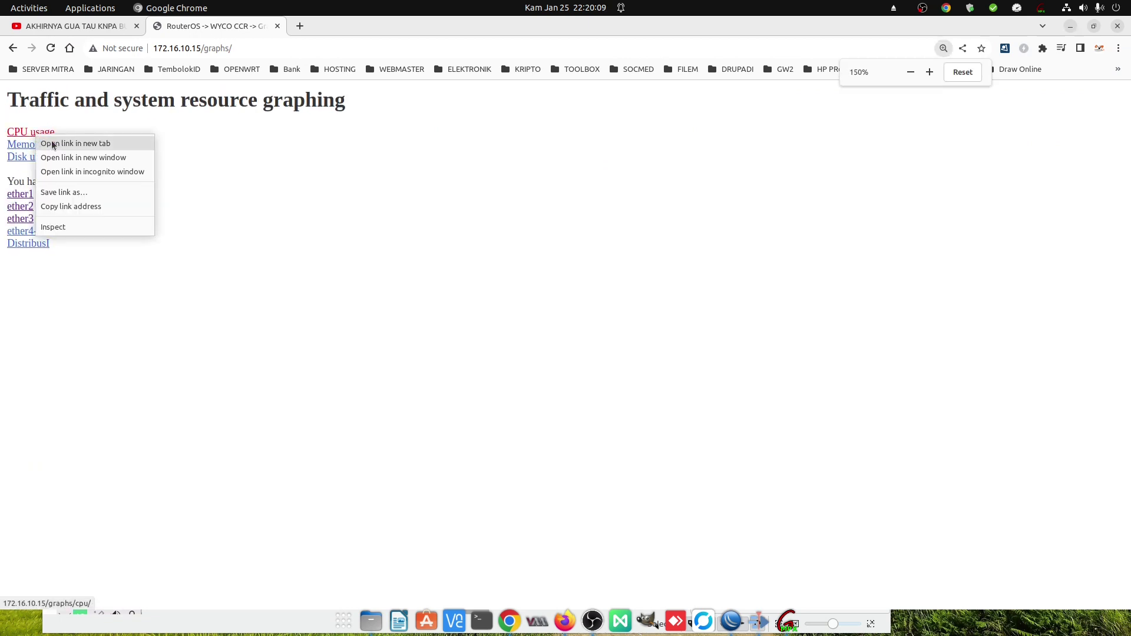
{"action": "left_click", "coordinate": [41, 144]}
{"action": "right_click", "coordinate": [27, 195]}
{"action": "left_click", "coordinate": [36, 202]}
{"action": "right_click", "coordinate": [23, 206]}
{"action": "left_click", "coordinate": [37, 216]}
{"action": "right_click", "coordinate": [23, 219]}
{"action": "left_click", "coordinate": [37, 228]}
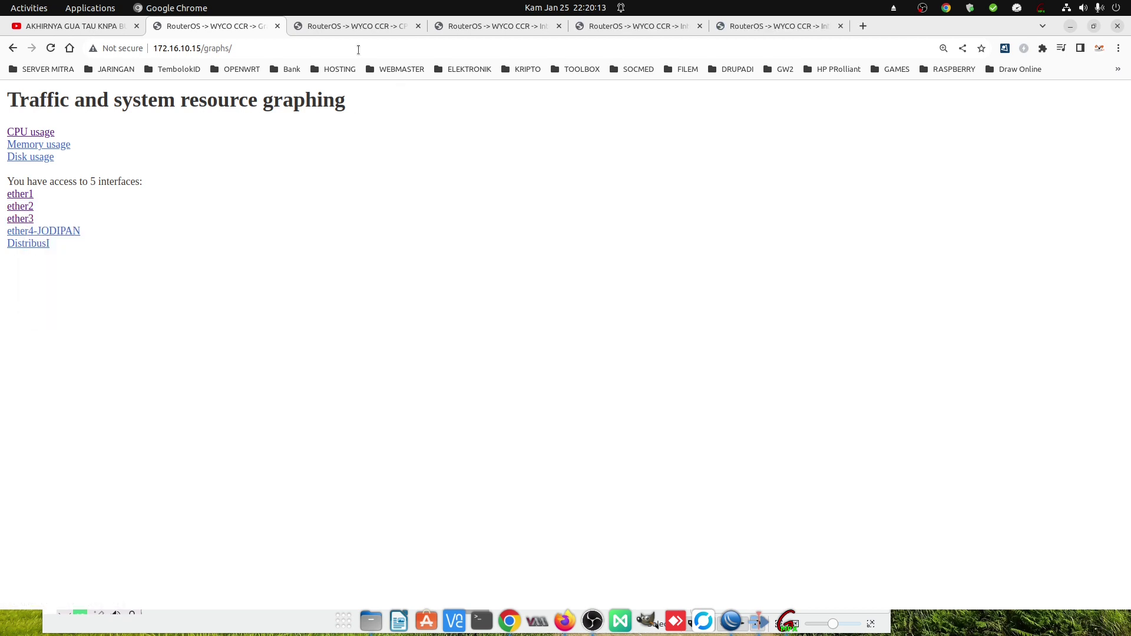
- Examine the daily, weekly, monthly and yearly graphs for CPU usage, ether1, ether2 and ether3
{"action": "left_click", "coordinate": [352, 27]}
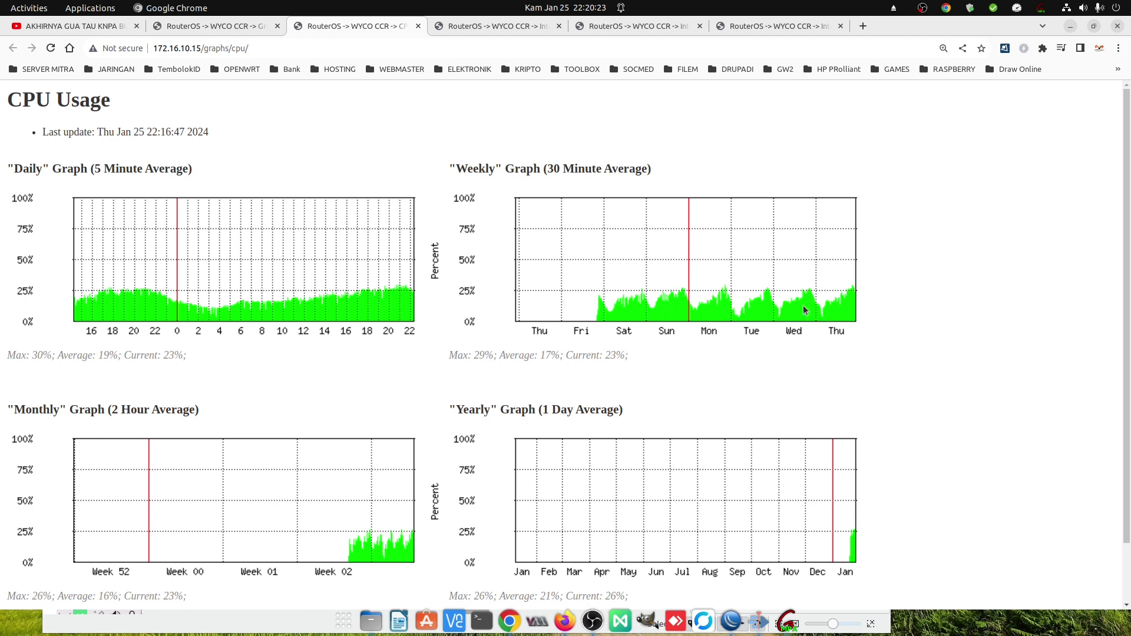
{"action": "left_click", "coordinate": [497, 27]}
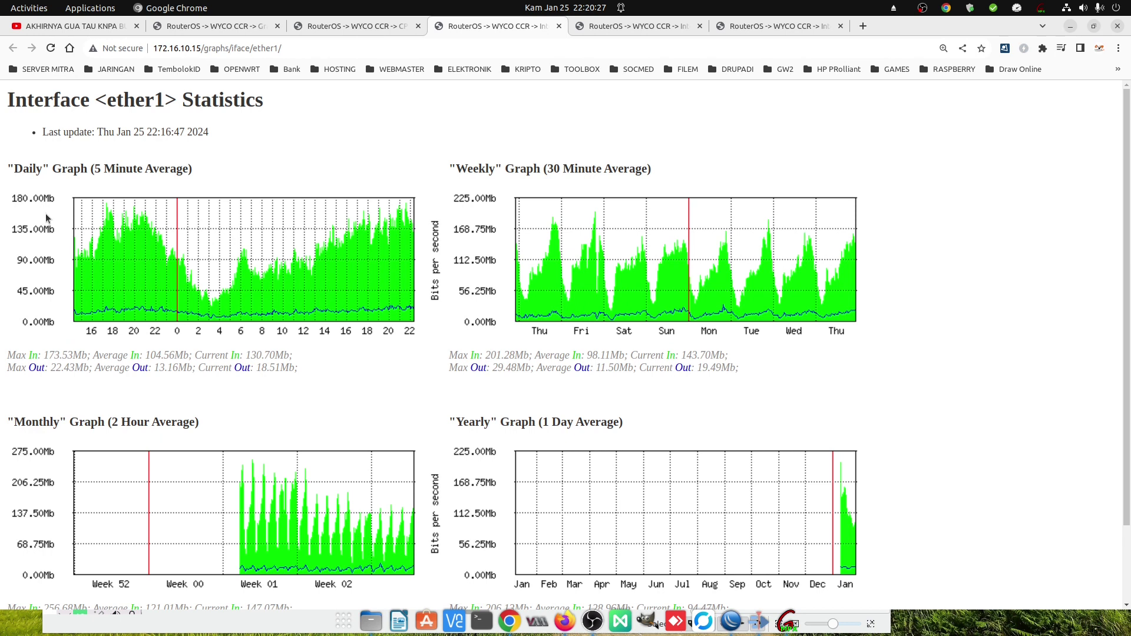
{"action": "left_click", "coordinate": [621, 27]}
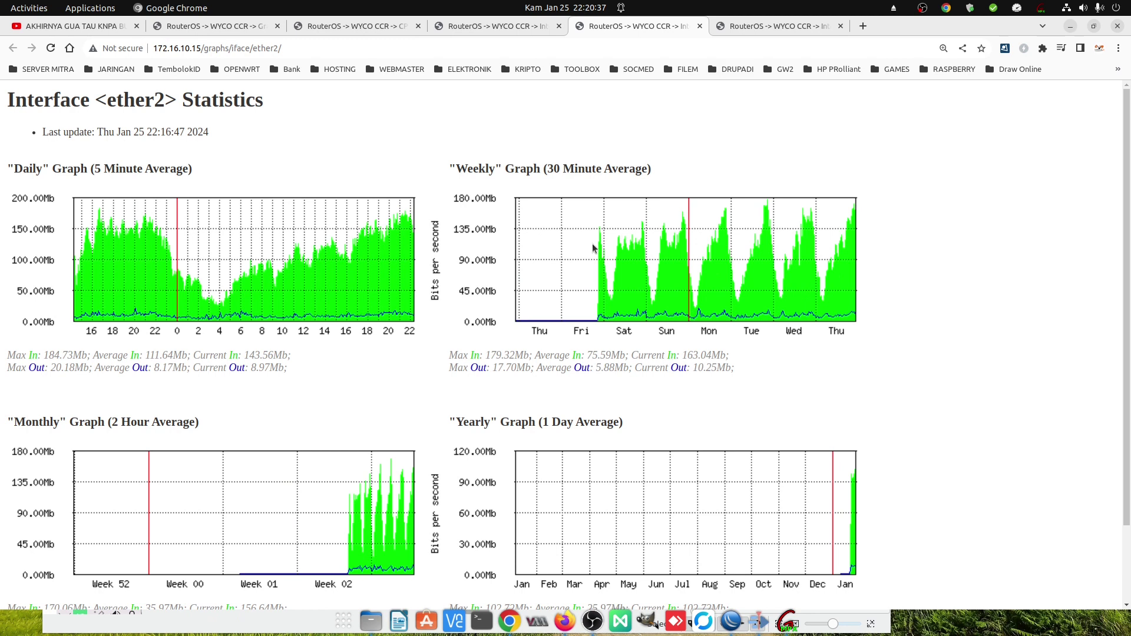
{"action": "left_click", "coordinate": [754, 29]}
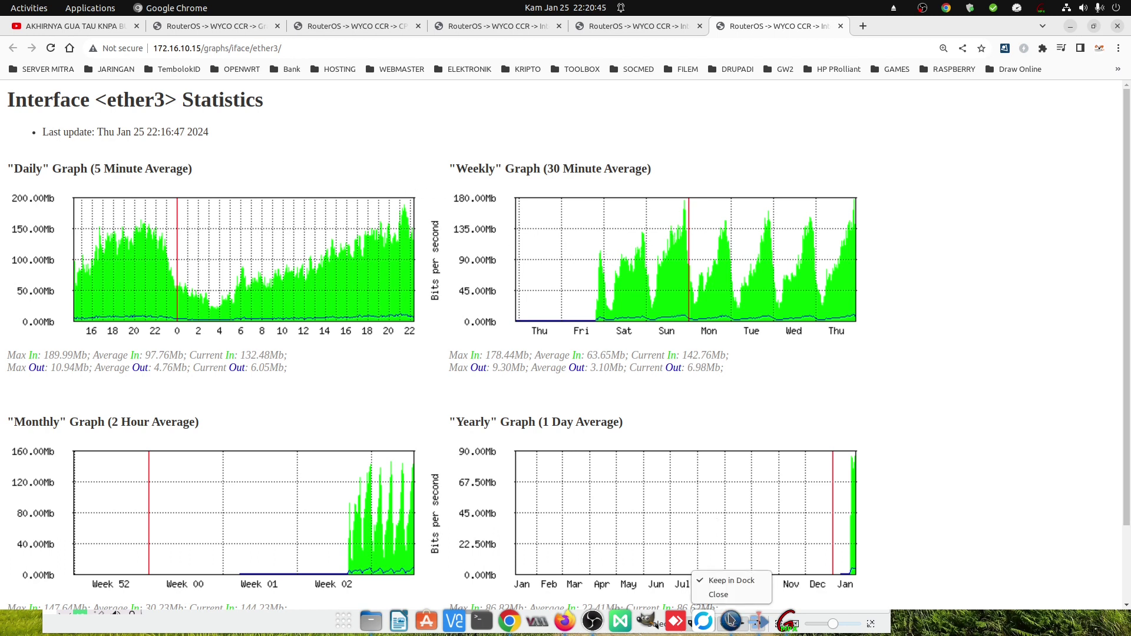
- Switch to WinBox, load the TPNS BASERAH entry, and log in to 172.16.10.15 with the account password
{"action": "left_click", "coordinate": [734, 621]}
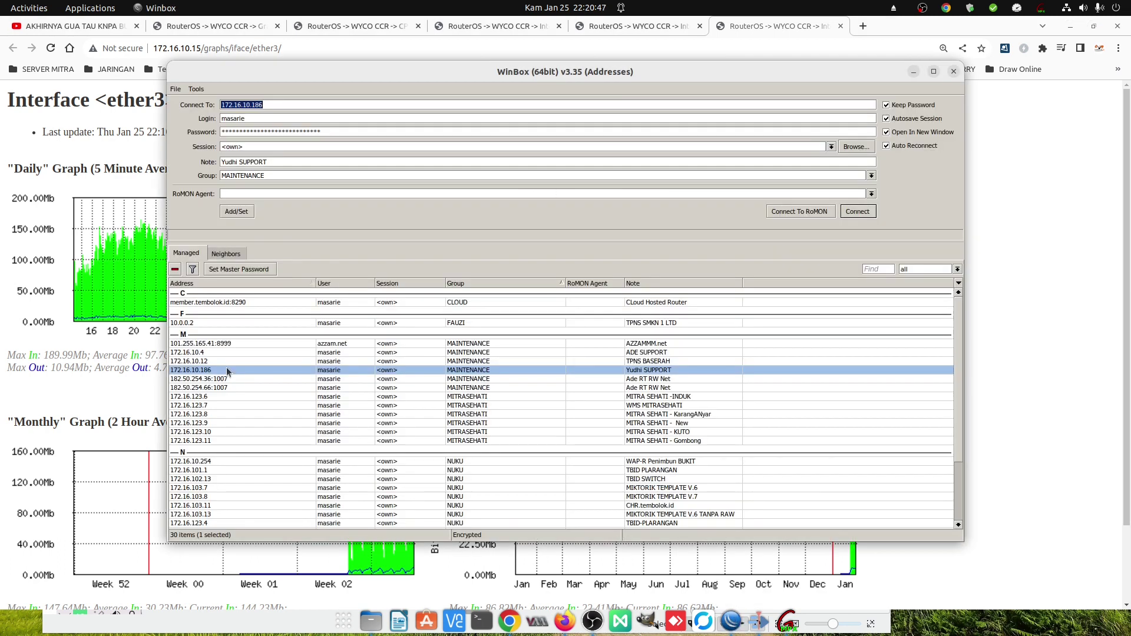
{"action": "left_click", "coordinate": [205, 360]}
{"action": "left_click", "coordinate": [279, 104]}
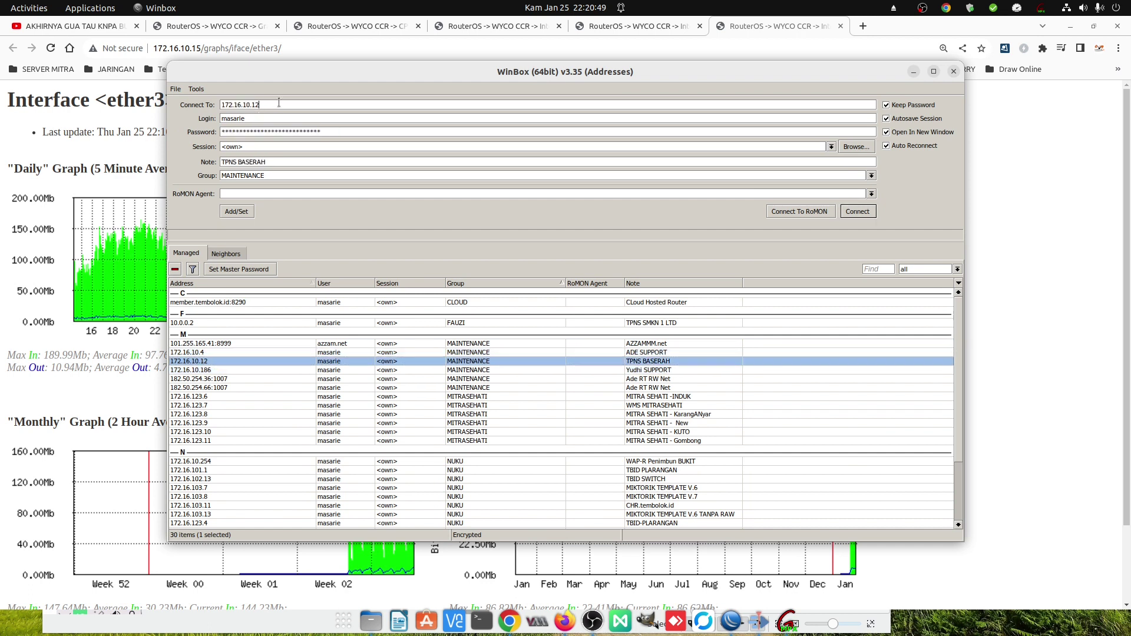
{"action": "key", "text": "Return"}
{"action": "left_click_drag", "start_coordinate": [334, 131], "coordinate": [141, 115]}
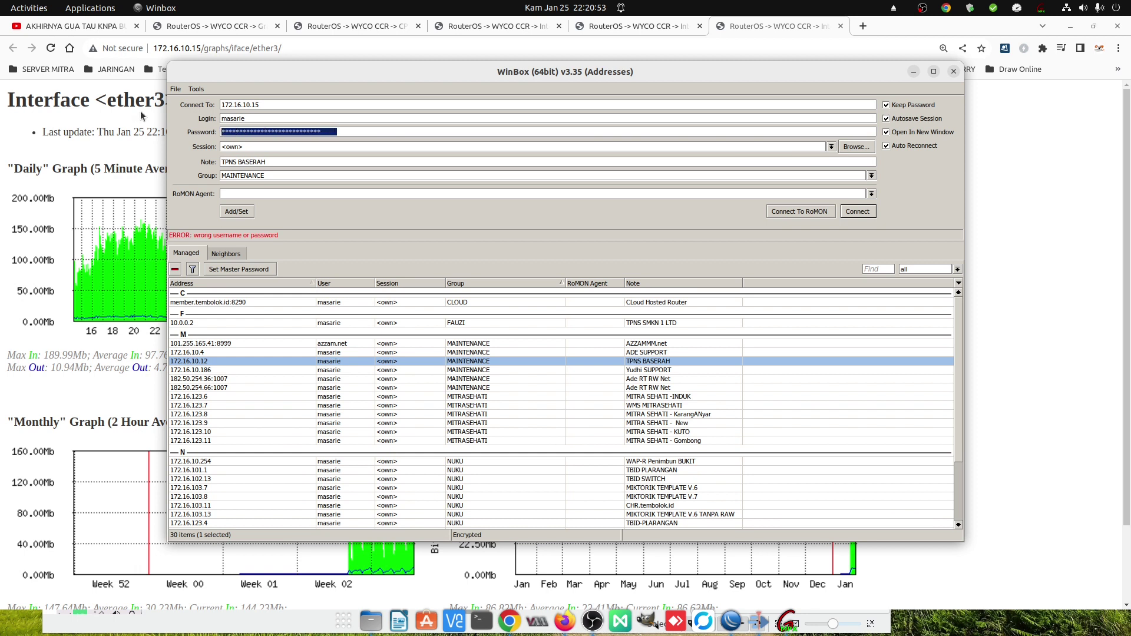
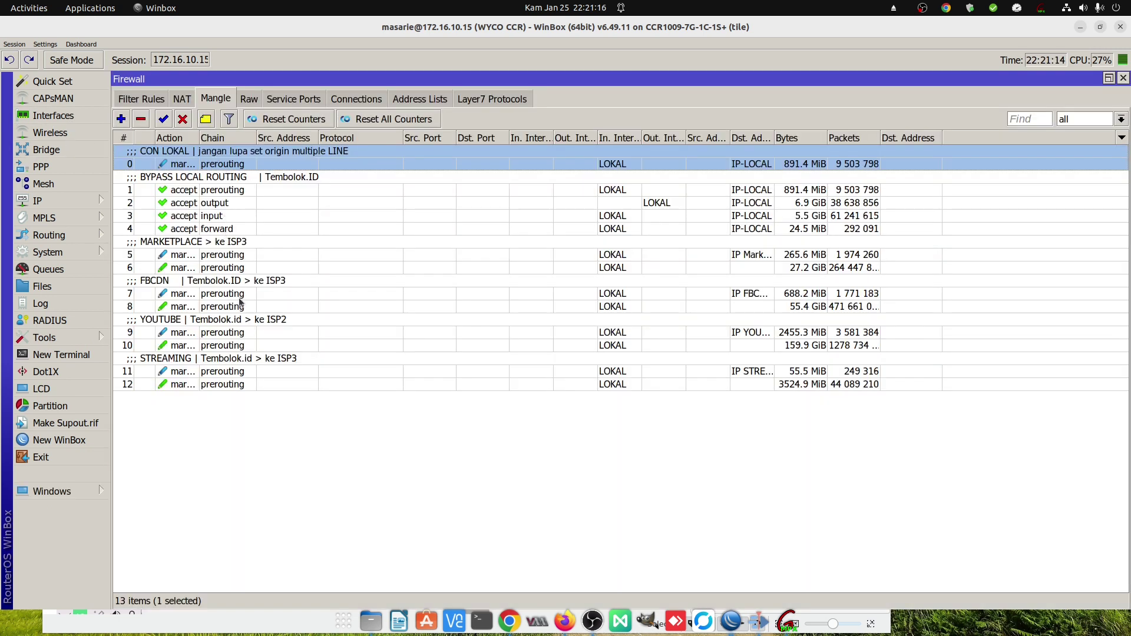
- Examine the firewall mangle rules for MARKETPLACE, FBCDN, YOUTUBE and STREAMING traffic
{"action": "left_click", "coordinate": [217, 254]}
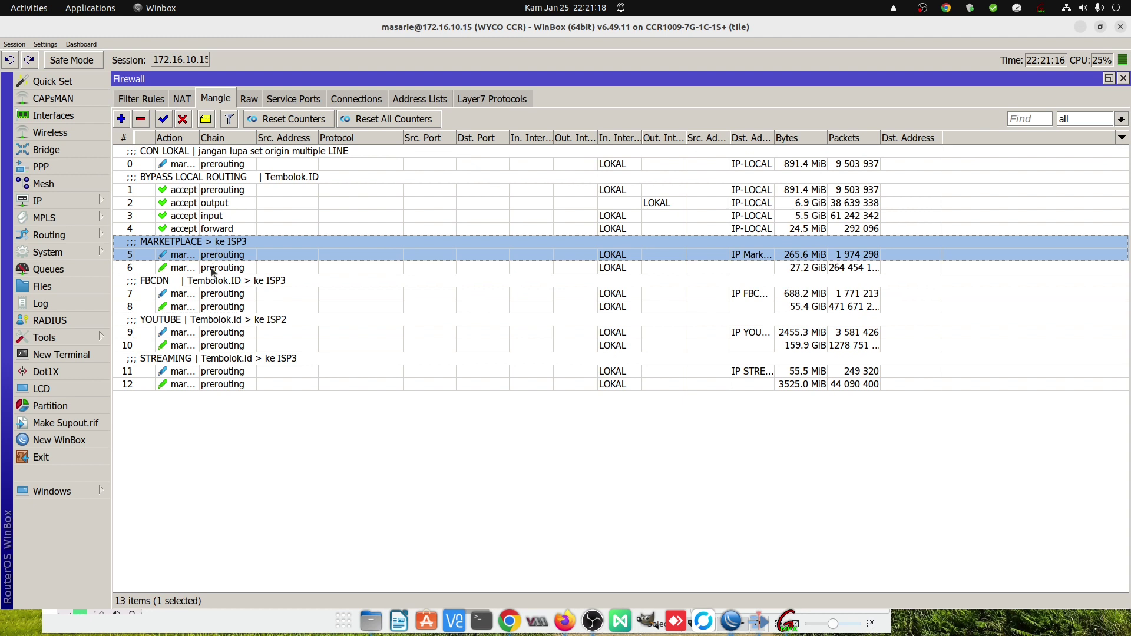
{"action": "left_click", "coordinate": [211, 291]}
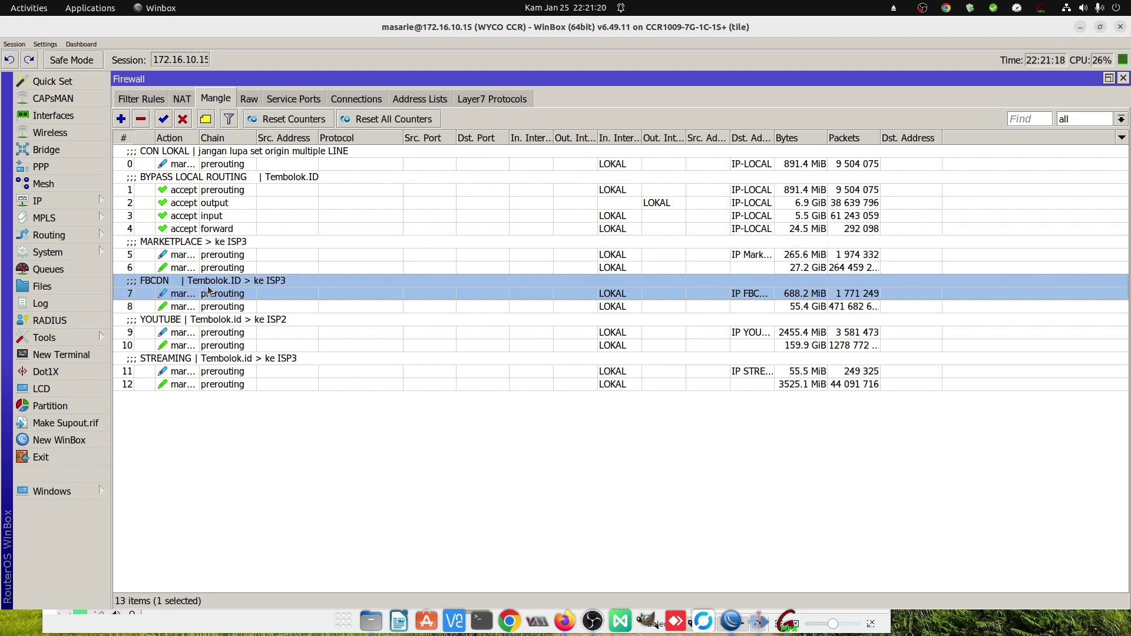
{"action": "left_click", "coordinate": [199, 323]}
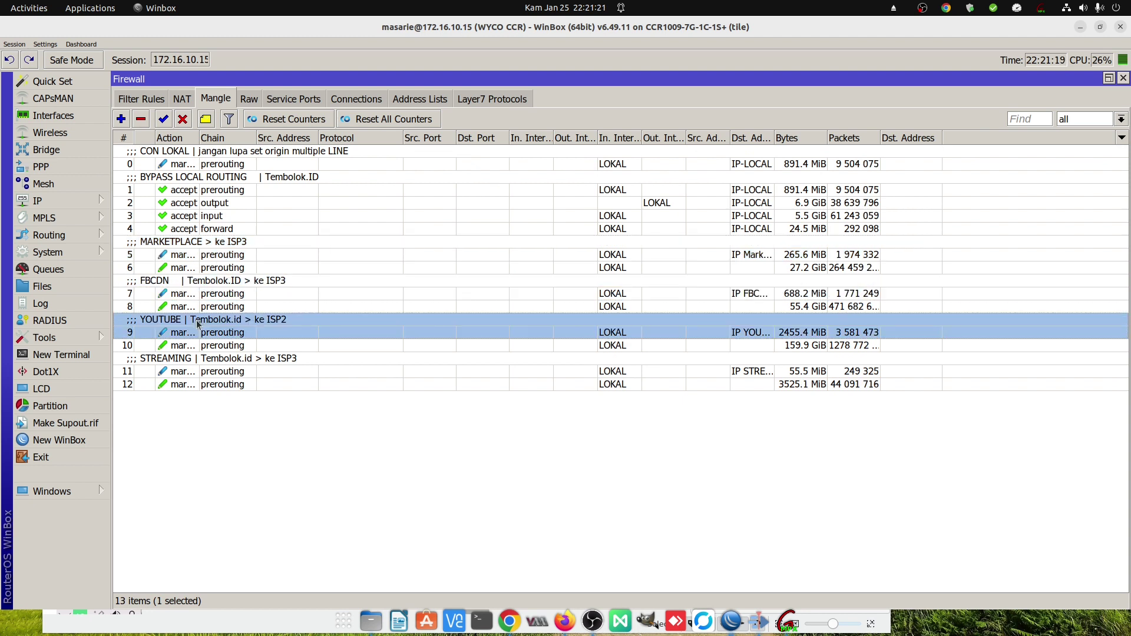
{"action": "left_click", "coordinate": [198, 368]}
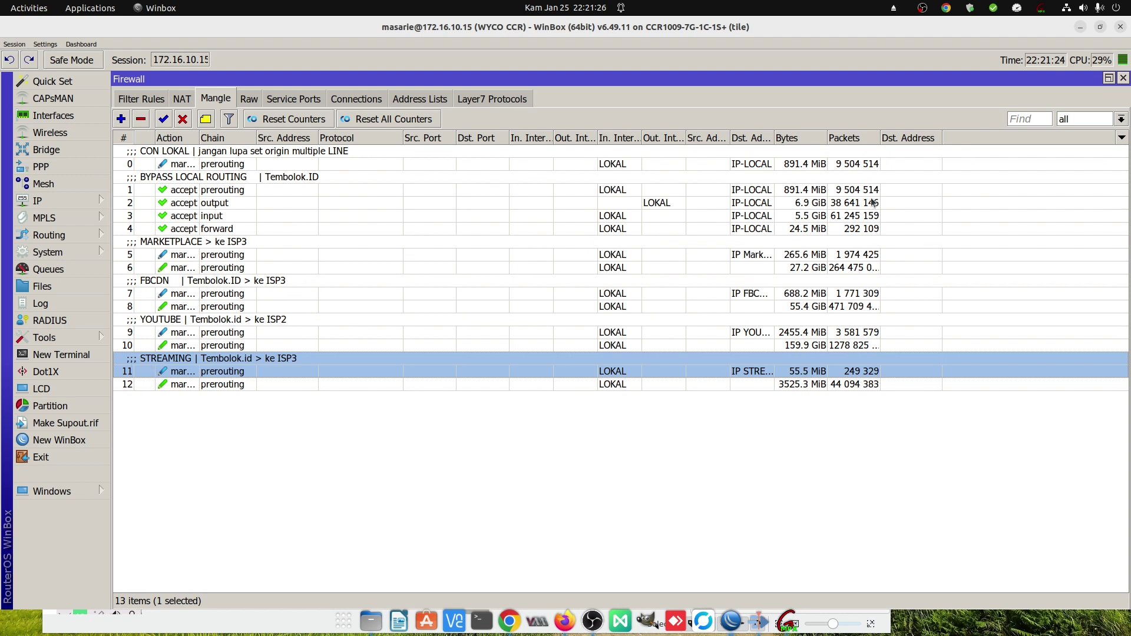
- Open the firewall address lists and examine the IP YOUTUBE entries, including the rr4 googlevideo.com hosts
{"action": "left_click", "coordinate": [436, 101]}
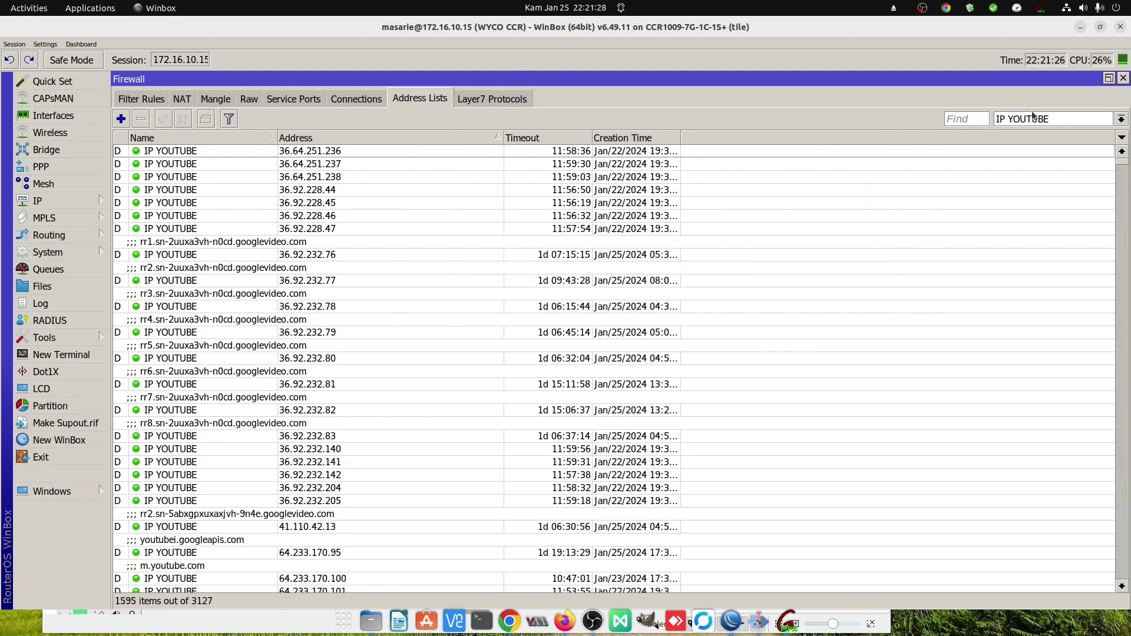
{"action": "left_click", "coordinate": [1063, 120]}
{"action": "scroll", "coordinate": [519, 323], "scroll_direction": "down", "scroll_amount": 9}
{"action": "scroll", "coordinate": [244, 361], "scroll_direction": "down", "scroll_amount": 10}
{"action": "scroll", "coordinate": [201, 374], "scroll_direction": "down", "scroll_amount": 10}
{"action": "scroll", "coordinate": [1110, 213], "scroll_direction": "down", "scroll_amount": 15}
{"action": "left_click_drag", "start_coordinate": [1111, 214], "coordinate": [1106, 386]}
{"action": "scroll", "coordinate": [1104, 394], "scroll_direction": "down", "scroll_amount": 20}
{"action": "left_click", "coordinate": [353, 347]}
{"action": "left_click", "coordinate": [283, 321]}
{"action": "left_click", "coordinate": [242, 303]}
{"action": "left_click", "coordinate": [244, 345]}
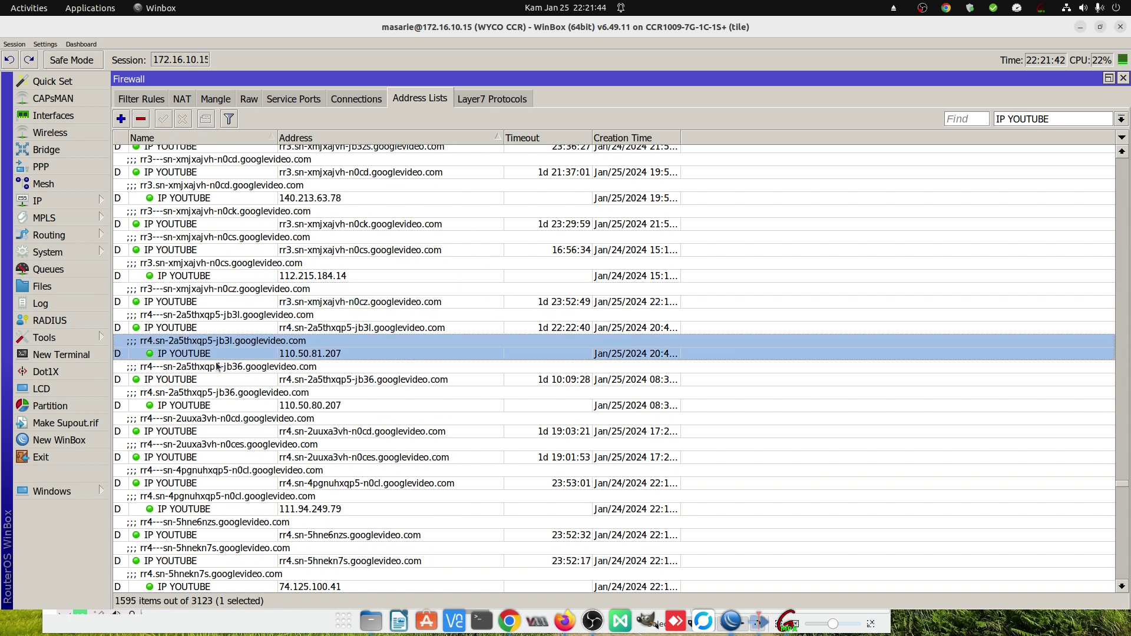
{"action": "left_click", "coordinate": [216, 366]}
- Filter the address lists to IP FBCDN and look through its entries up to the beginning of the list
{"action": "left_click", "coordinate": [1103, 122]}
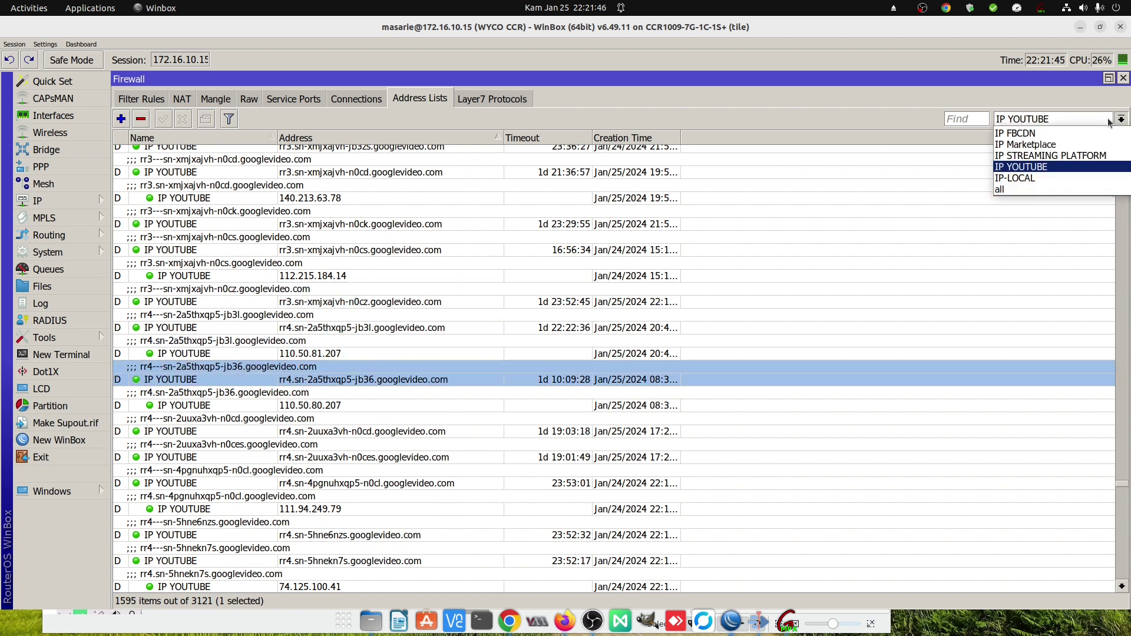
{"action": "left_click", "coordinate": [1067, 139]}
{"action": "left_click", "coordinate": [391, 293]}
{"action": "left_click", "coordinate": [235, 366]}
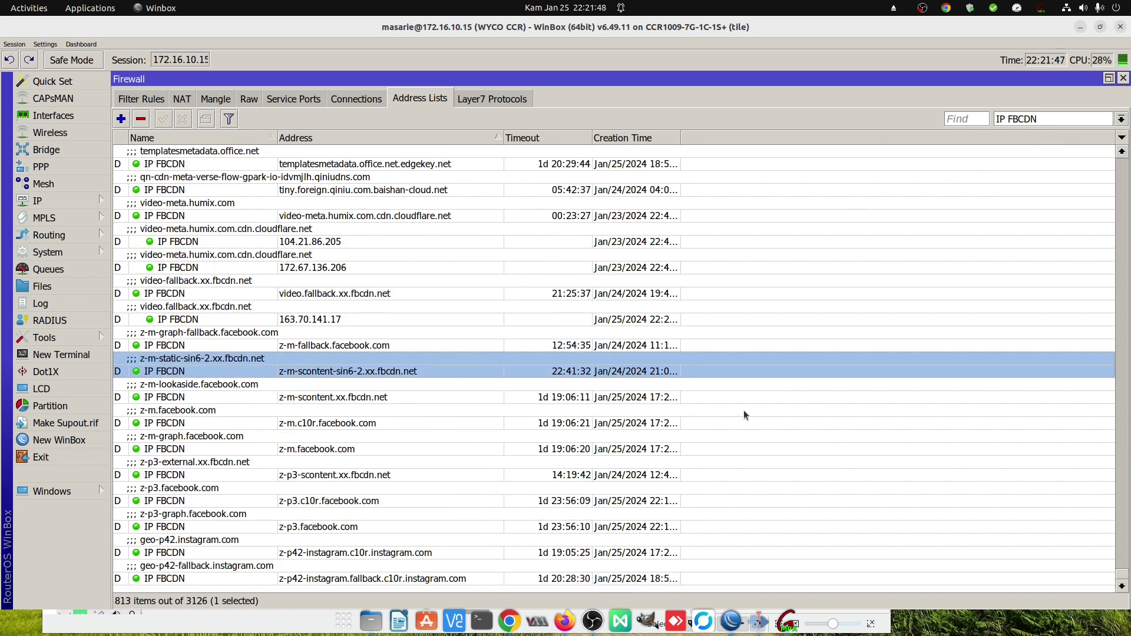
{"action": "scroll", "coordinate": [1057, 496], "scroll_direction": "up", "scroll_amount": 5}
{"action": "left_click_drag", "start_coordinate": [1126, 570], "coordinate": [1098, 161]}
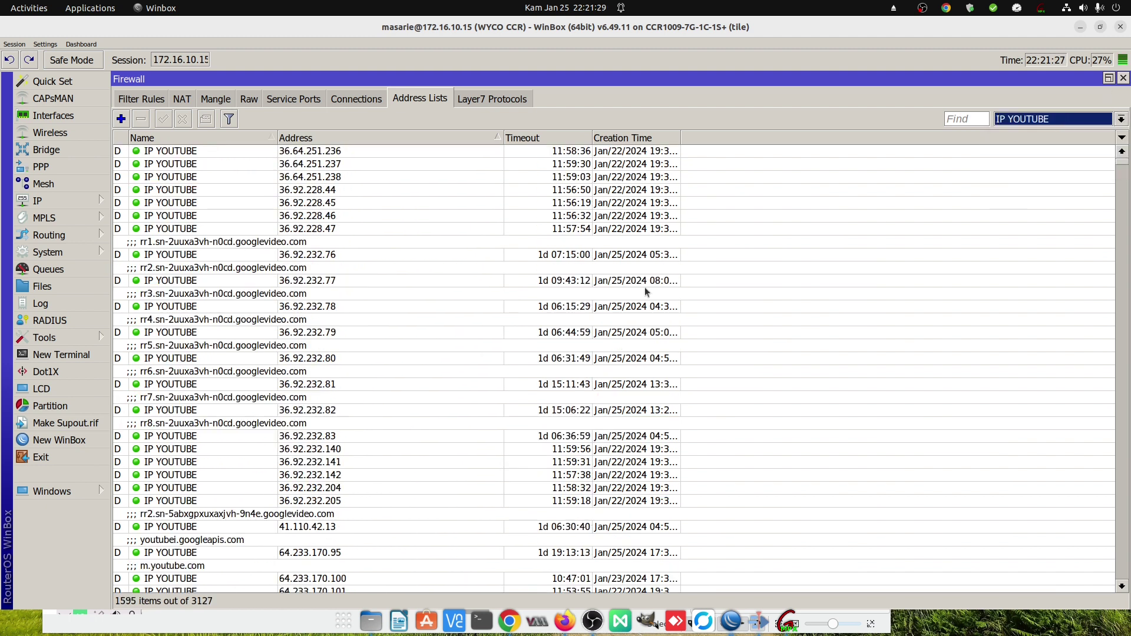
- Look through the IP YOUTUBE address list again and inspect its googlevideo.com entries
{"action": "scroll", "coordinate": [527, 313], "scroll_direction": "down", "scroll_amount": 2}
{"action": "scroll", "coordinate": [522, 316], "scroll_direction": "up", "scroll_amount": 2}
{"action": "scroll", "coordinate": [520, 323], "scroll_direction": "down", "scroll_amount": 9}
{"action": "scroll", "coordinate": [244, 362], "scroll_direction": "down", "scroll_amount": 20}
{"action": "scroll", "coordinate": [201, 374], "scroll_direction": "down", "scroll_amount": 10}
{"action": "left_click_drag", "start_coordinate": [1118, 191], "coordinate": [1103, 482]}
{"action": "left_click", "coordinate": [359, 353]}
{"action": "left_click", "coordinate": [302, 325]}
{"action": "left_click", "coordinate": [242, 306]}
{"action": "left_click", "coordinate": [244, 344]}
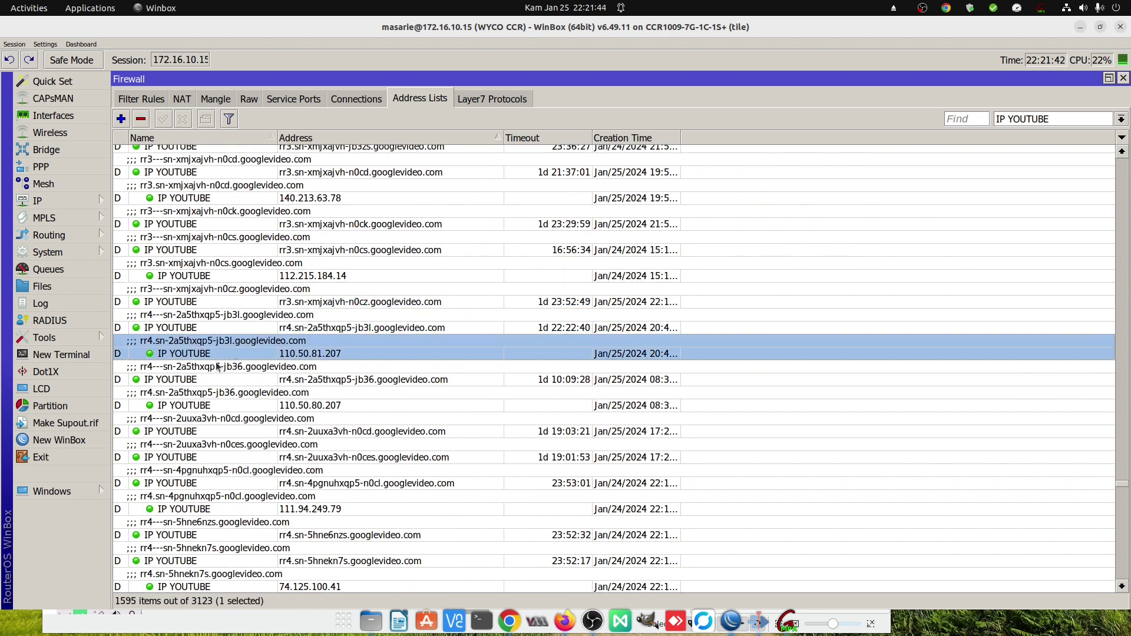
{"action": "left_click", "coordinate": [218, 367]}
- Show only the IP FBCDN address list and review its Facebook and Instagram entries
{"action": "left_click", "coordinate": [1103, 119]}
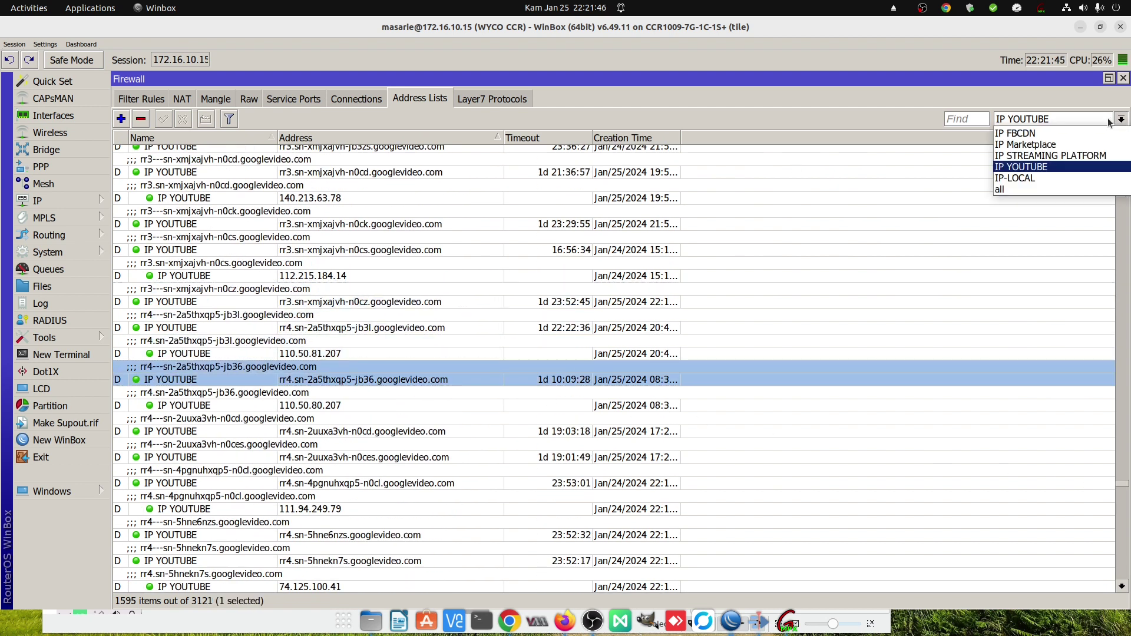
{"action": "left_click", "coordinate": [1067, 136]}
{"action": "left_click", "coordinate": [391, 293]}
{"action": "left_click", "coordinate": [706, 368]}
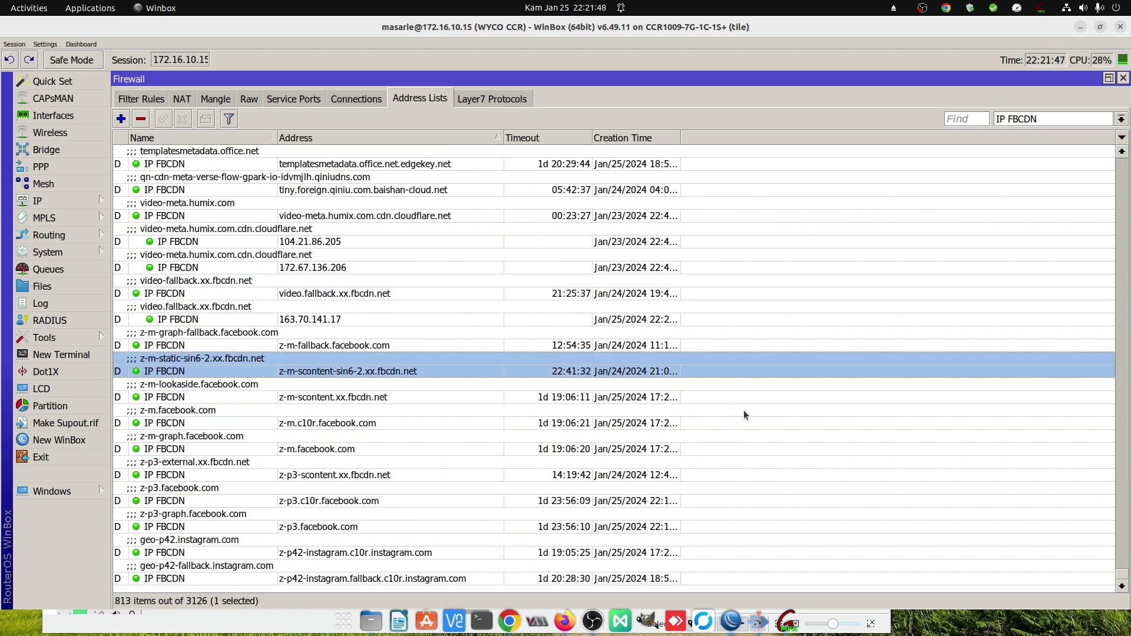
{"action": "scroll", "coordinate": [1058, 496], "scroll_direction": "up", "scroll_amount": 5}
{"action": "left_click_drag", "start_coordinate": [1126, 570], "coordinate": [1097, 162]}
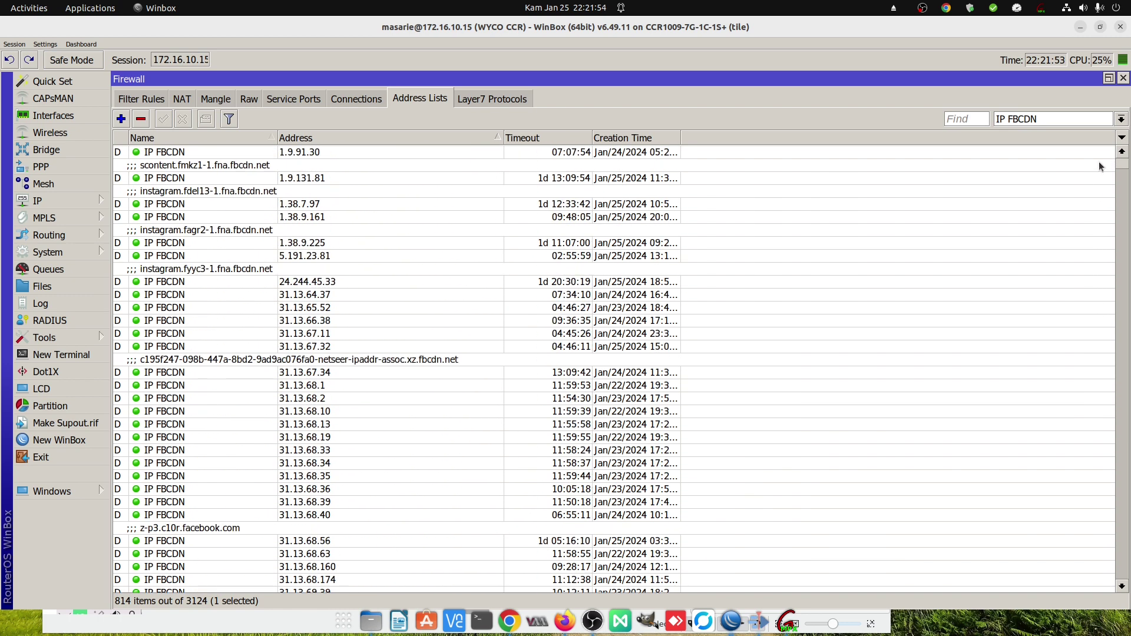
- Filter the address lists to IP Marketplace and examine its Lazada, Shopee and Tokopedia entries
{"action": "left_click", "coordinate": [1120, 119]}
{"action": "left_click", "coordinate": [1025, 145]}
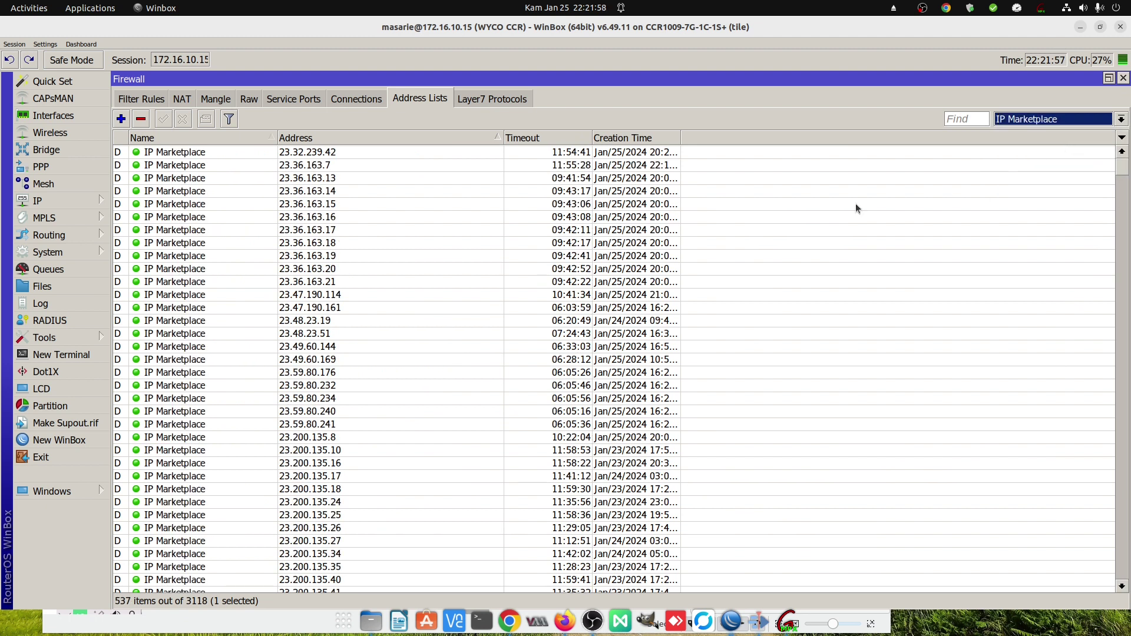
{"action": "scroll", "coordinate": [1090, 192], "scroll_direction": "down", "scroll_amount": 15}
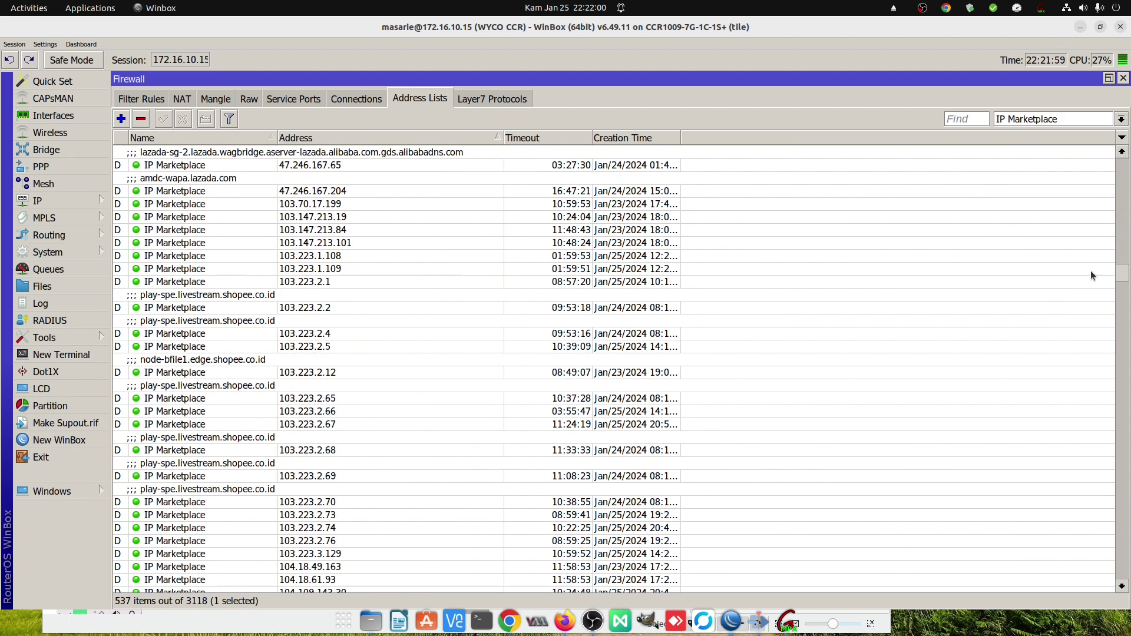
{"action": "scroll", "coordinate": [1090, 256], "scroll_direction": "up", "scroll_amount": 5}
{"action": "scroll", "coordinate": [1097, 244], "scroll_direction": "down", "scroll_amount": 10}
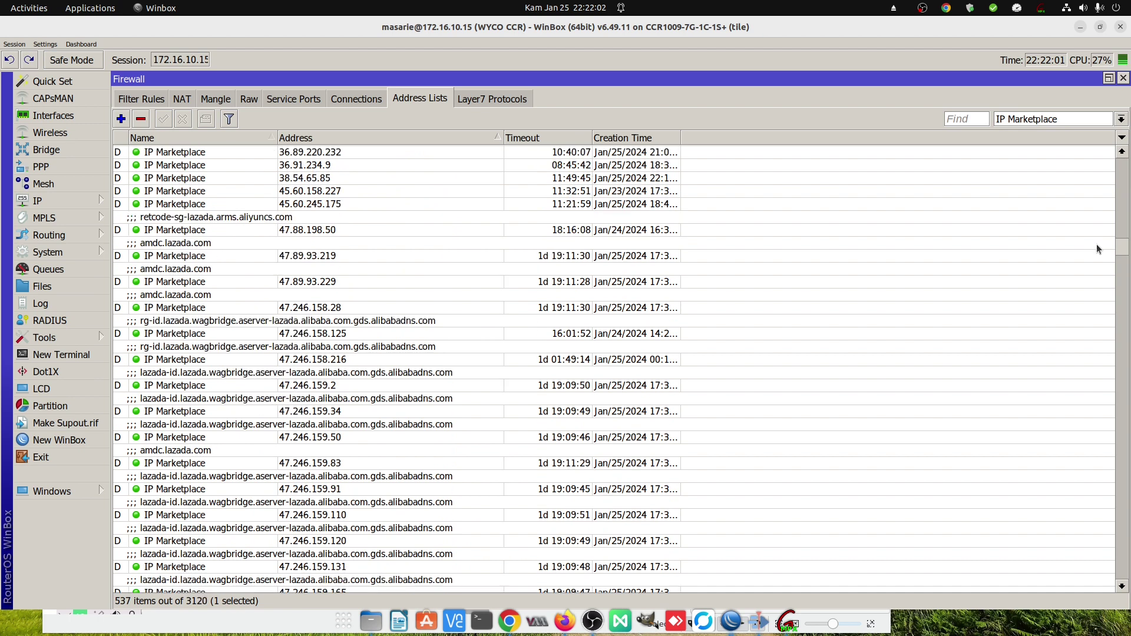
{"action": "scroll", "coordinate": [1099, 293], "scroll_direction": "down", "scroll_amount": 15}
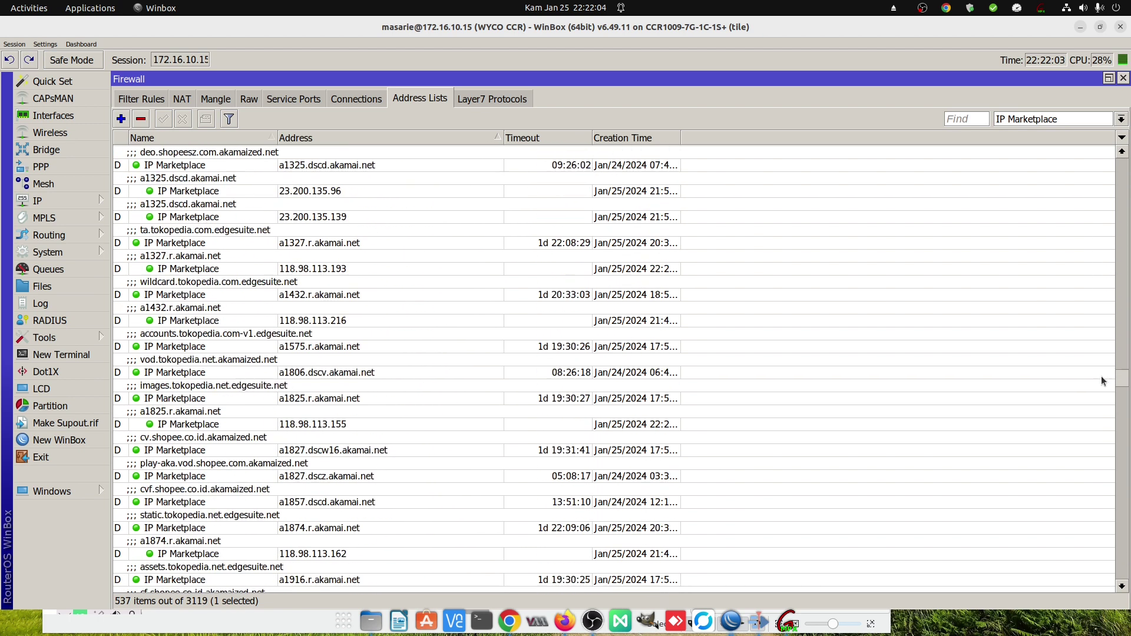
{"action": "scroll", "coordinate": [1102, 407], "scroll_direction": "down", "scroll_amount": 20}
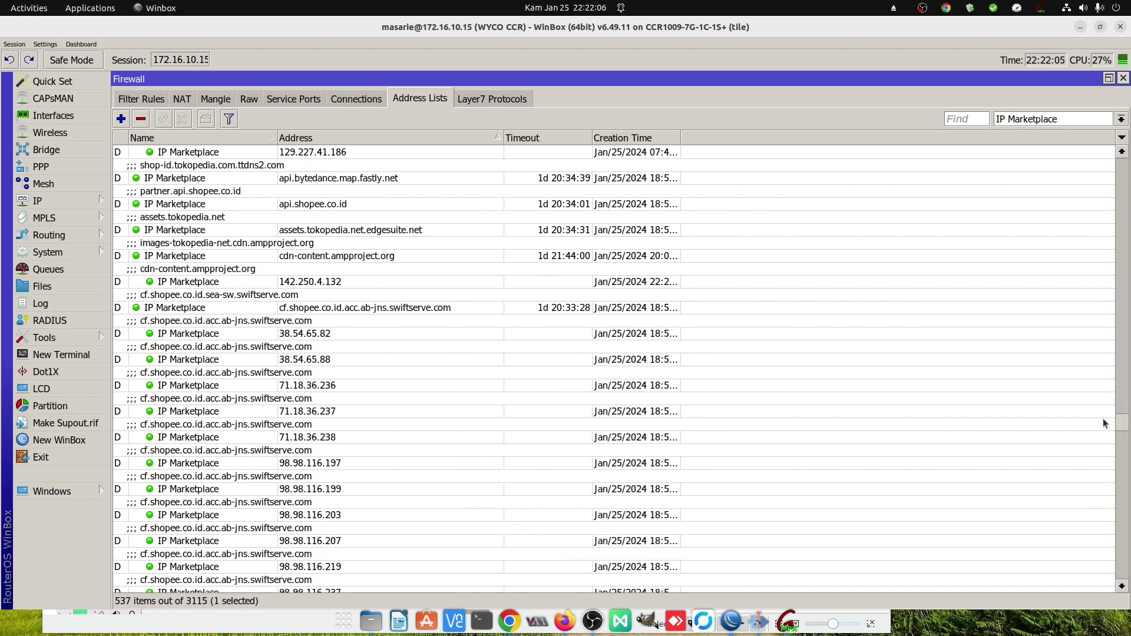
{"action": "scroll", "coordinate": [1099, 454], "scroll_direction": "down", "scroll_amount": 15}
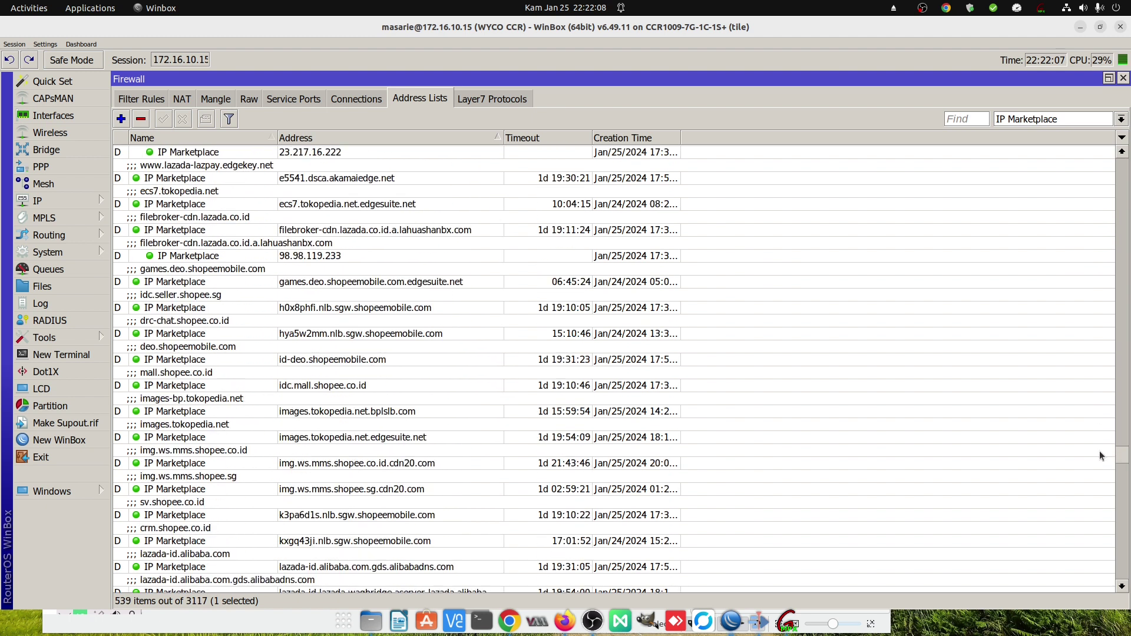
{"action": "scroll", "coordinate": [1099, 475], "scroll_direction": "down", "scroll_amount": 15}
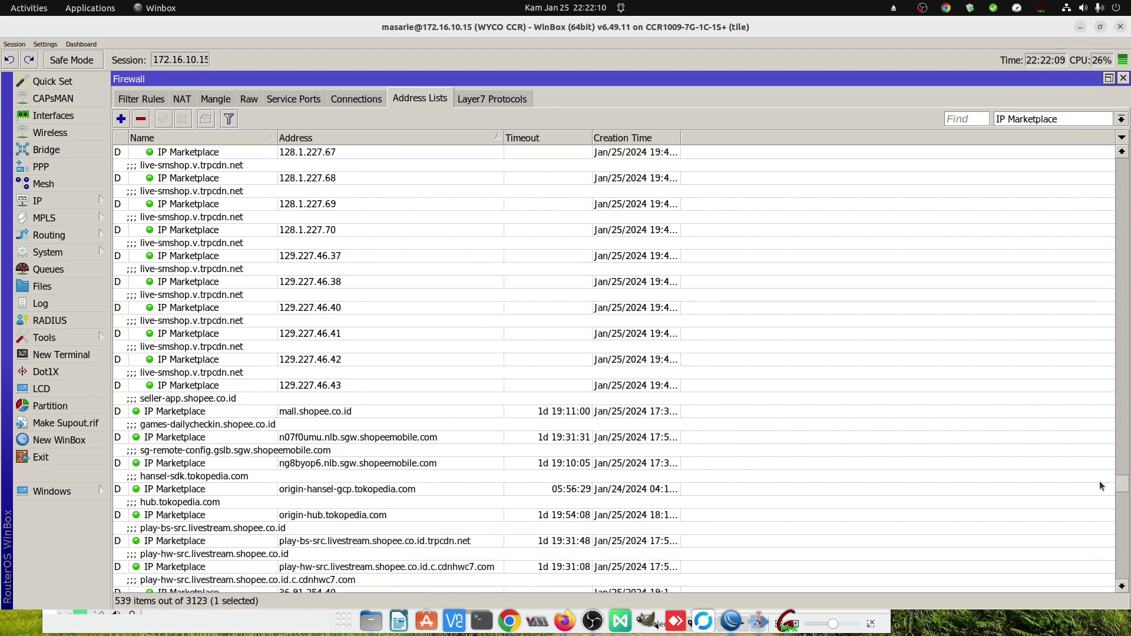
{"action": "left_click_drag", "start_coordinate": [1097, 494], "coordinate": [1065, 256]}
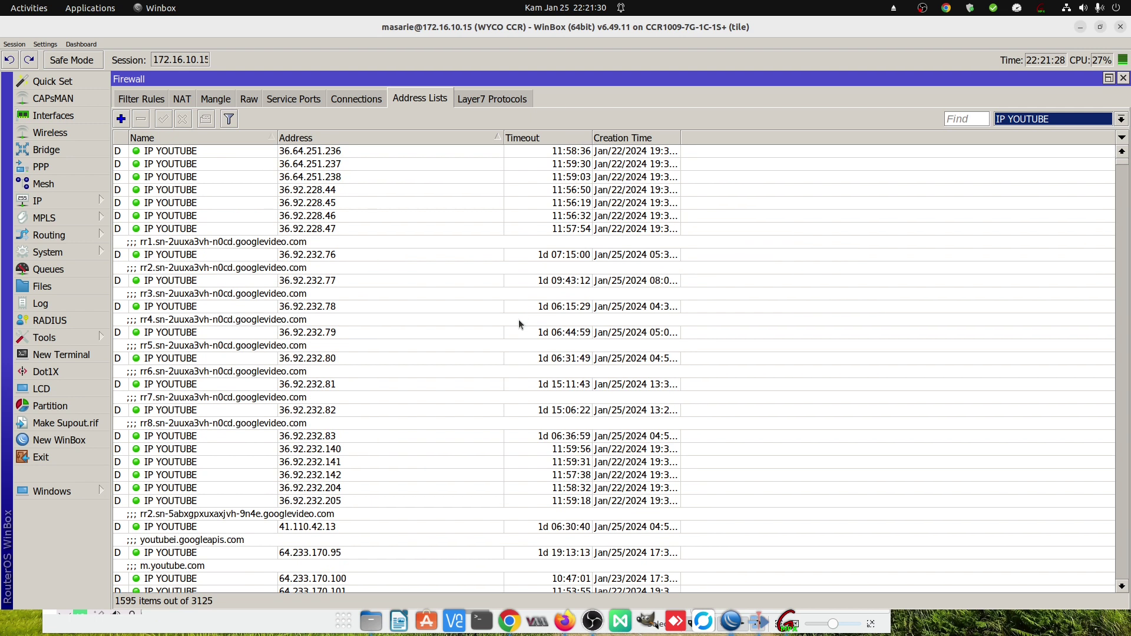
- Review the IP YOUTUBE domain and address entries once more, and switch the address list filter to IP FBCDN
{"action": "scroll", "coordinate": [595, 323], "scroll_direction": "down", "scroll_amount": 7}
{"action": "scroll", "coordinate": [203, 369], "scroll_direction": "down", "scroll_amount": 15}
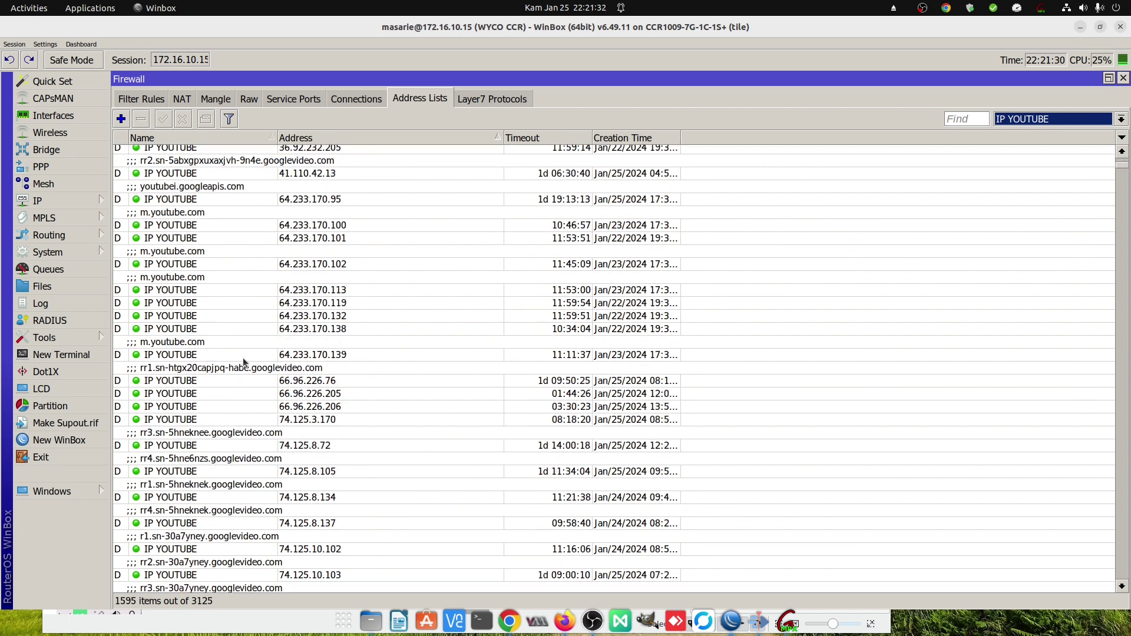
{"action": "scroll", "coordinate": [203, 369], "scroll_direction": "down", "scroll_amount": 20}
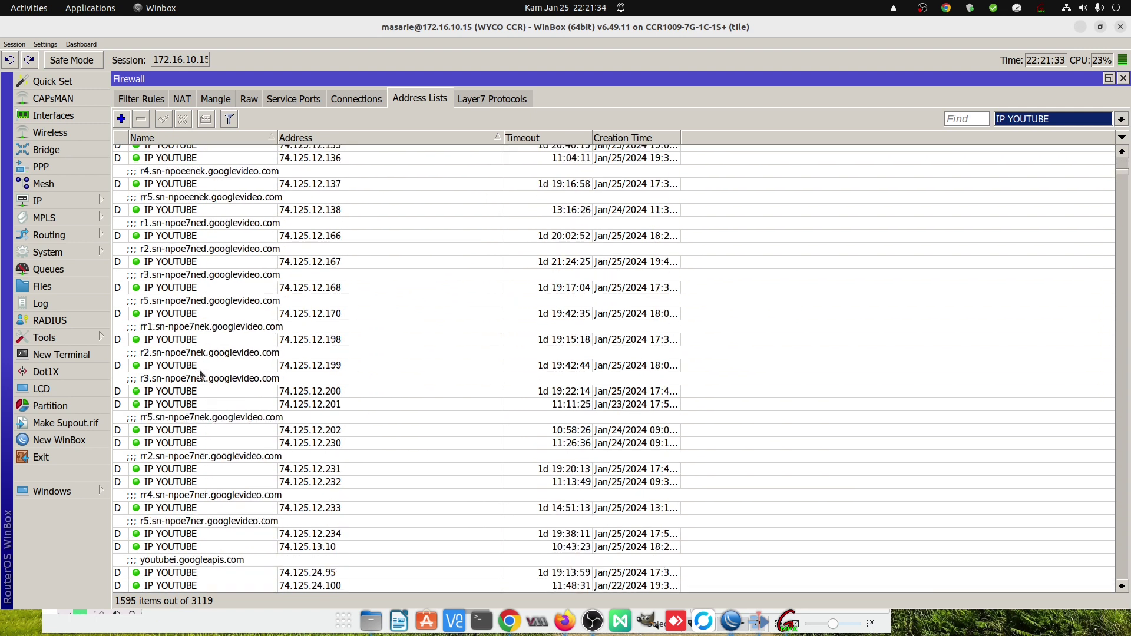
{"action": "left_click_drag", "start_coordinate": [1120, 184], "coordinate": [1089, 482]}
{"action": "left_click", "coordinate": [316, 356]}
{"action": "left_click", "coordinate": [240, 340]}
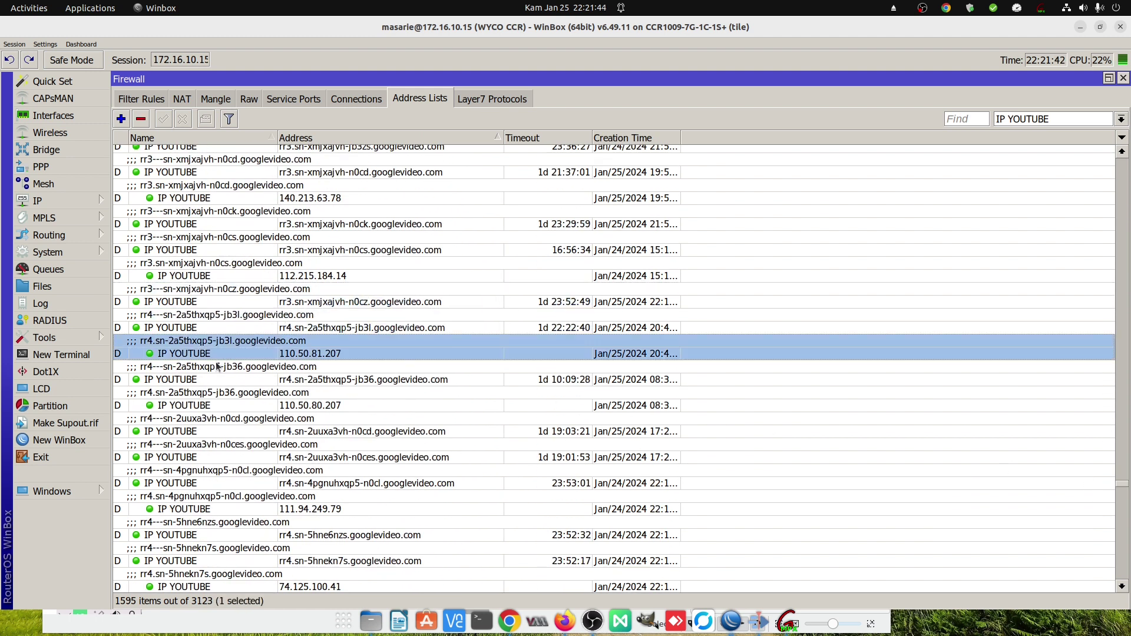
{"action": "left_click", "coordinate": [1103, 122]}
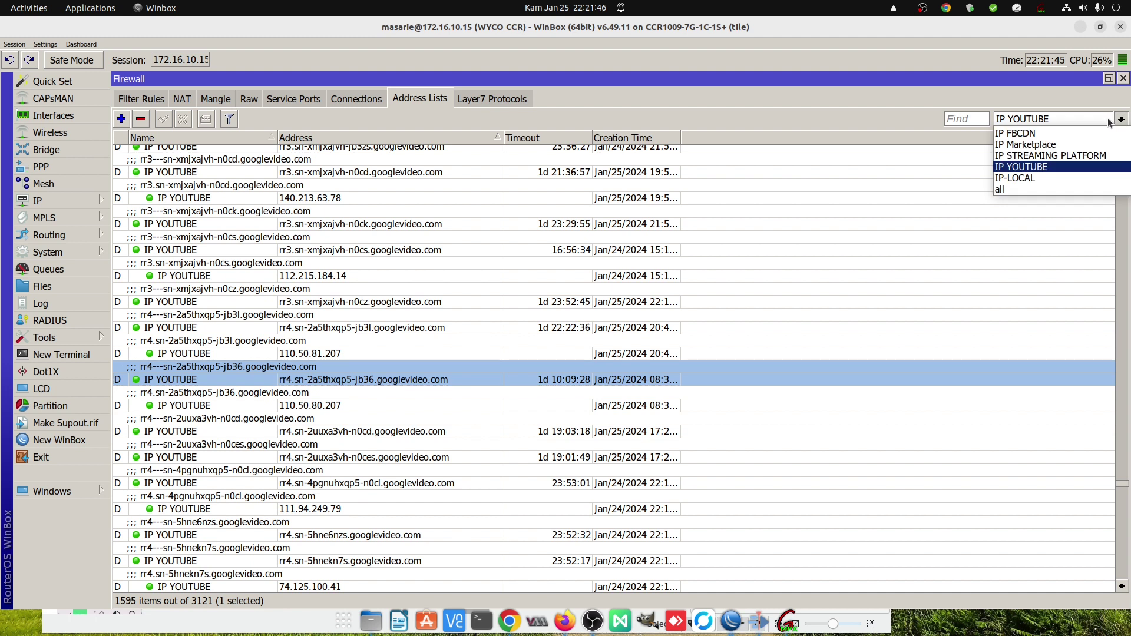
{"action": "left_click", "coordinate": [1068, 141]}
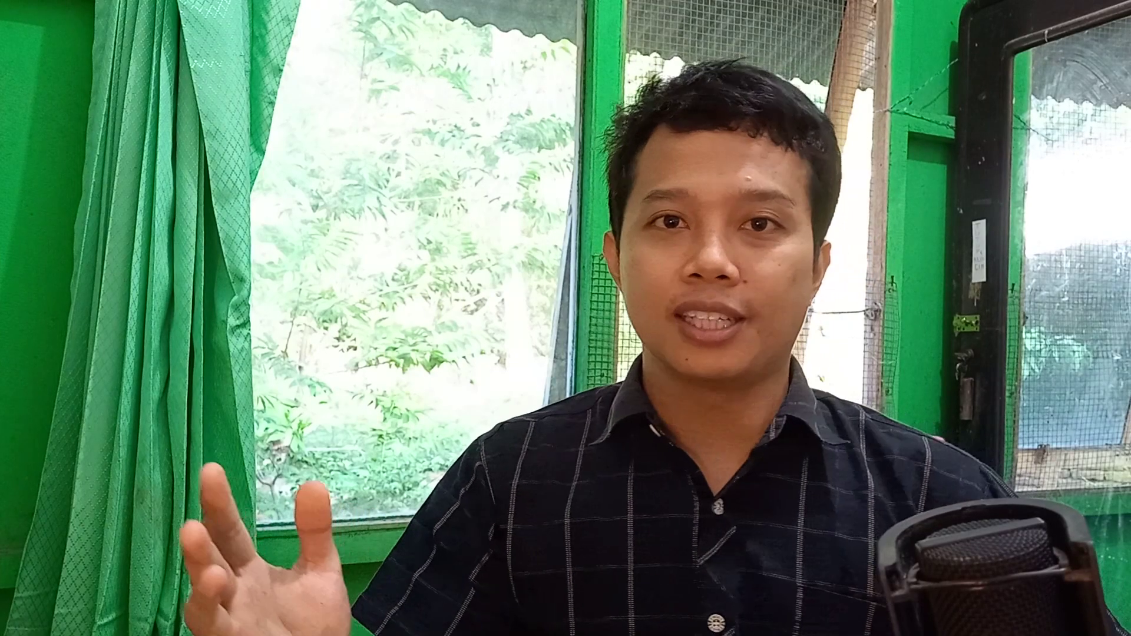